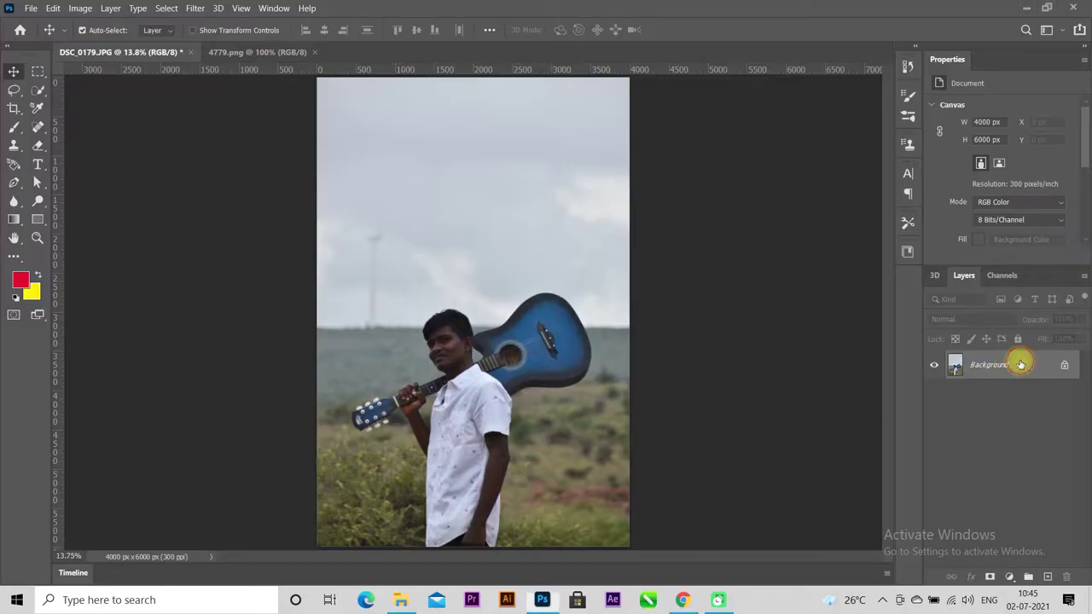
# - Duplicate the Background photo of DSC_0179.JPG as a new Layer 1
pyautogui.hotkey('ctrl', 'j')
pyautogui.click(196, 9)
# - In Camera Raw, set Blacks and Shadows +100, Contrast +59, Highlights and Whites -100, Dehaze +10
pyautogui.click(239, 105)
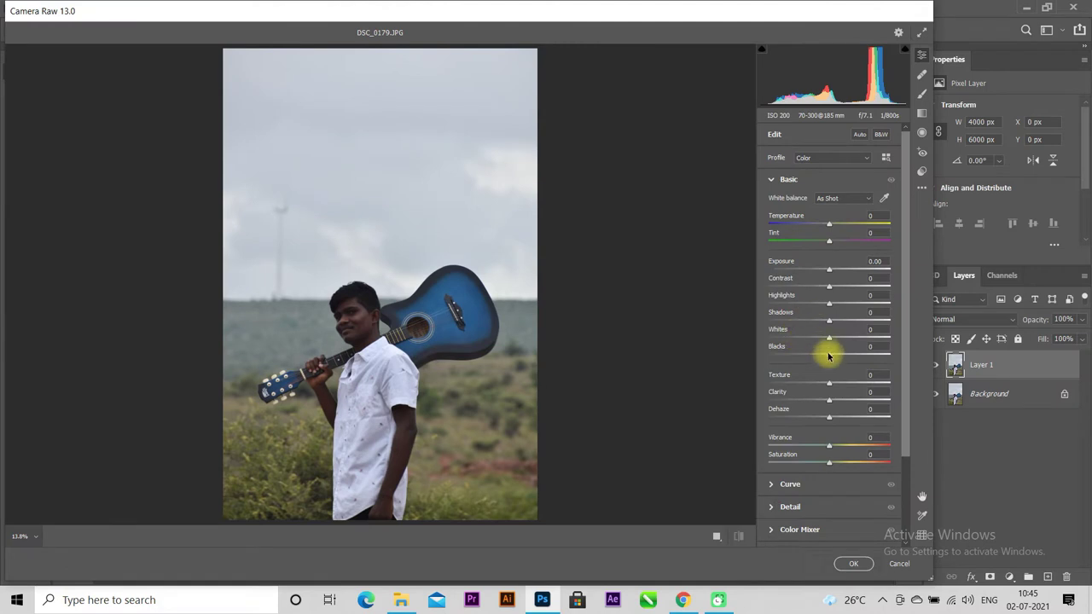
pyautogui.moveTo(827, 357); pyautogui.dragTo(930, 359)
pyautogui.moveTo(887, 325); pyautogui.dragTo(894, 325)
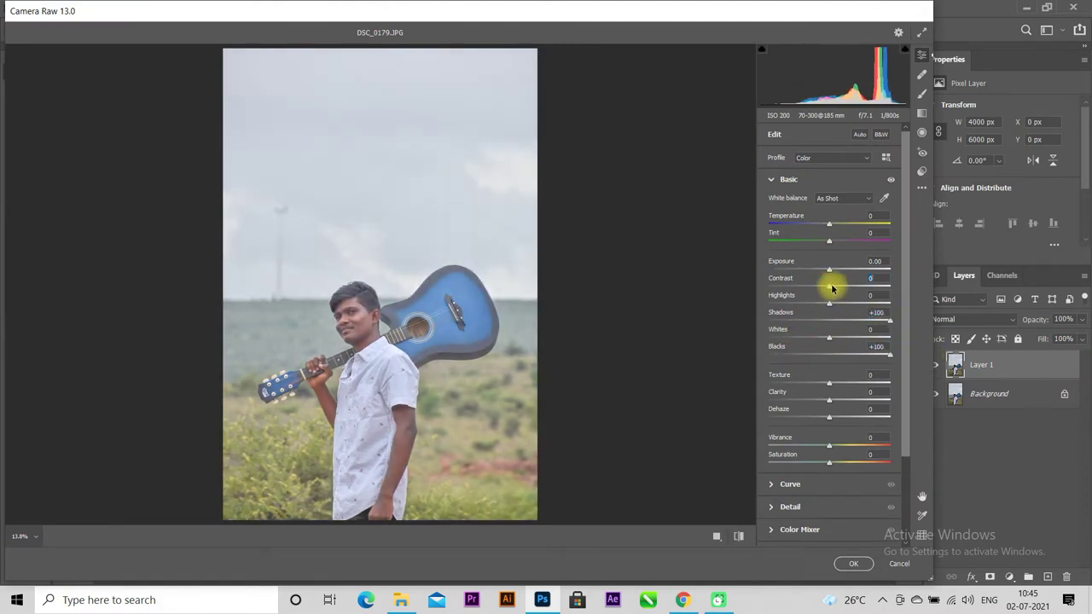
pyautogui.moveTo(832, 288); pyautogui.dragTo(863, 293)
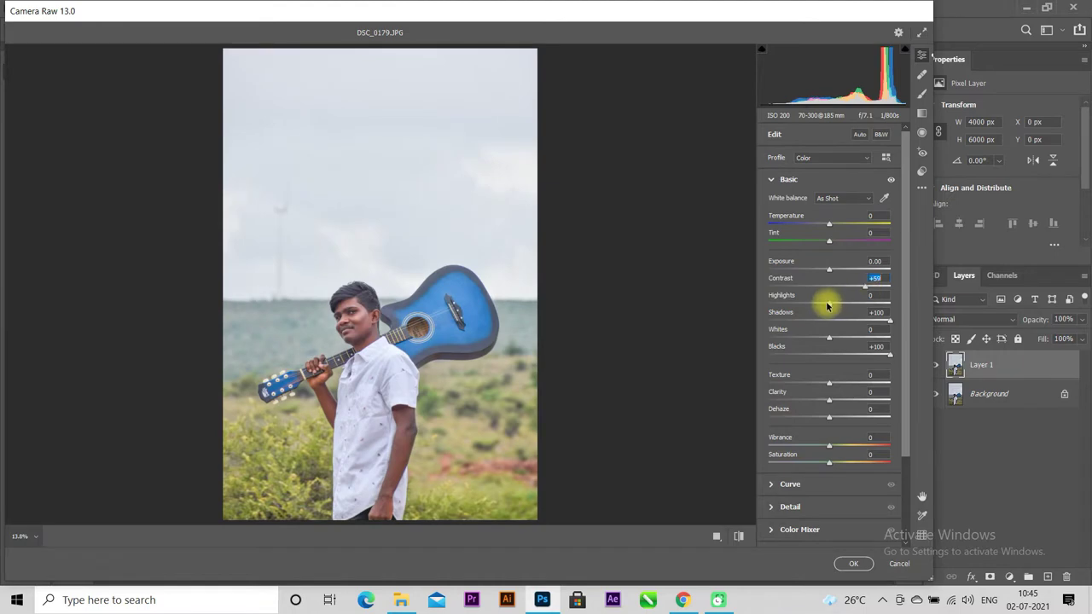
pyautogui.write('-100')
pyautogui.press('Return')
pyautogui.moveTo(828, 340)
pyautogui.mouseDown()
pyautogui.moveTo(875, 336)
pyautogui.moveTo(721, 340)
pyautogui.mouseUp()
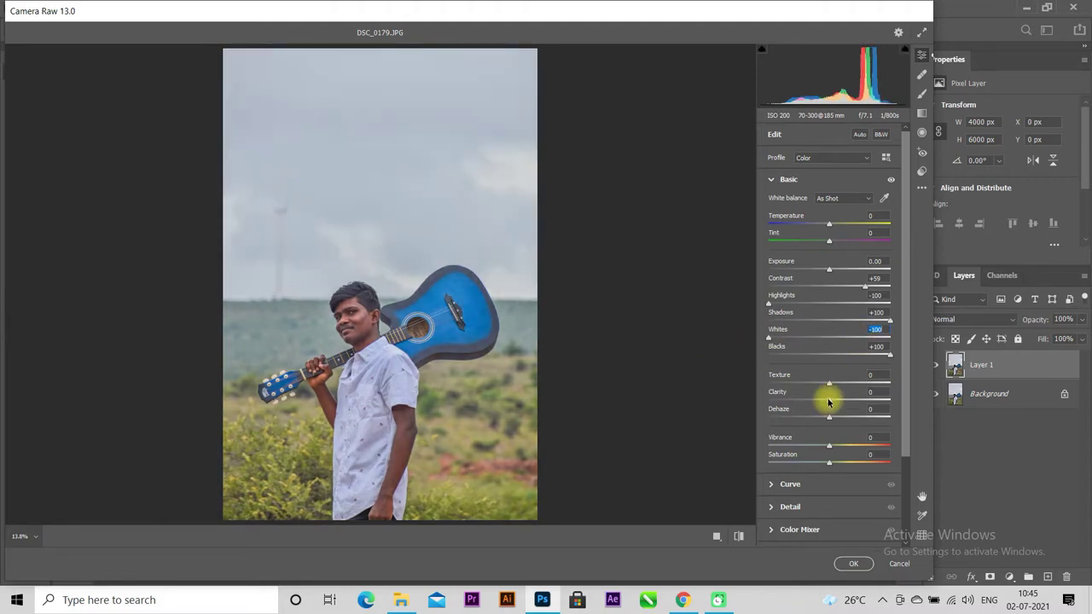
pyautogui.moveTo(828, 418)
pyautogui.mouseDown()
pyautogui.moveTo(846, 419)
pyautogui.moveTo(835, 416)
pyautogui.mouseUp()
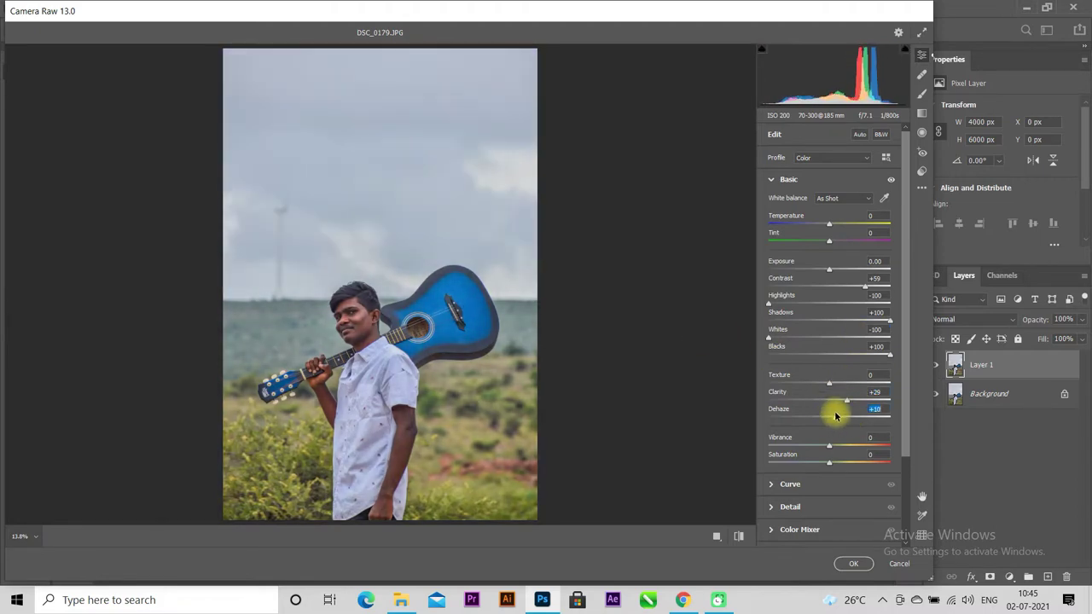
# - Brighten the tone curve Darks to +40 and apply the Camera Raw grade to Layer 1
pyautogui.click(769, 180)
pyautogui.click(771, 203)
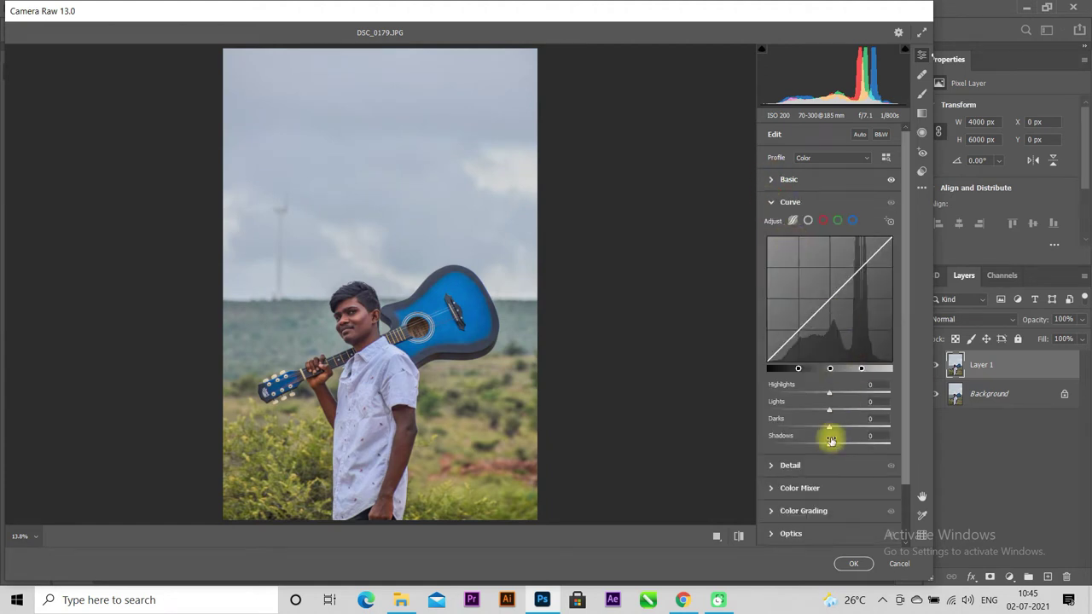
pyautogui.moveTo(828, 429); pyautogui.dragTo(852, 427)
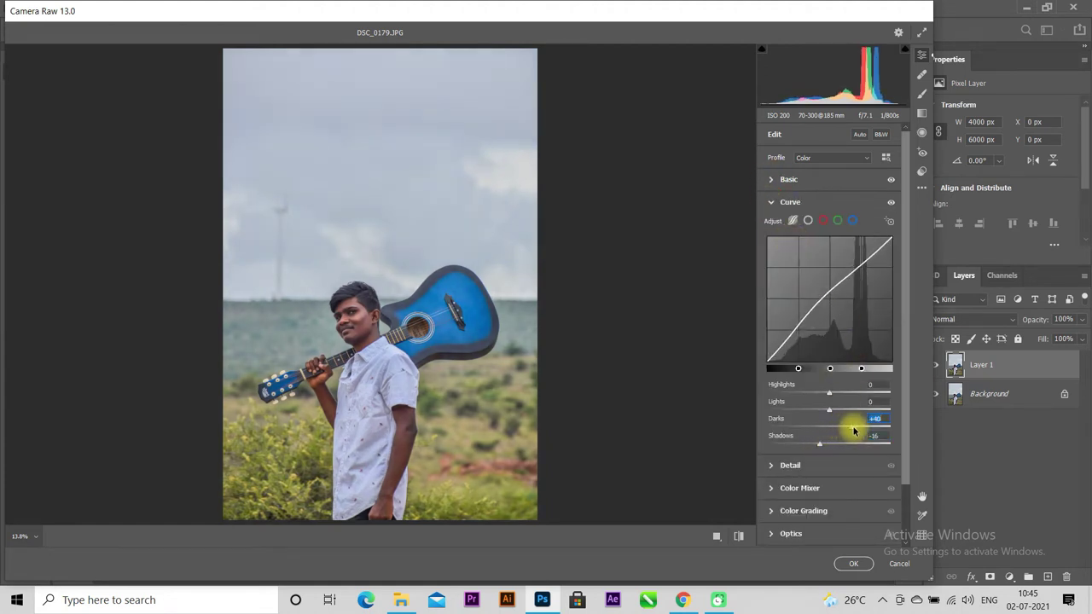
pyautogui.click(772, 205)
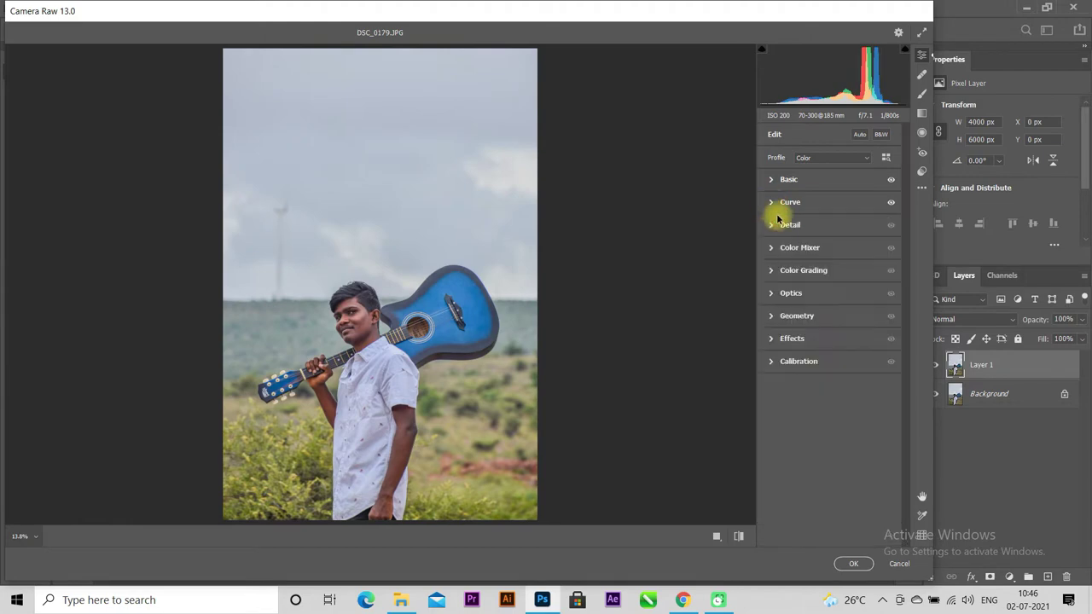
pyautogui.click(849, 568)
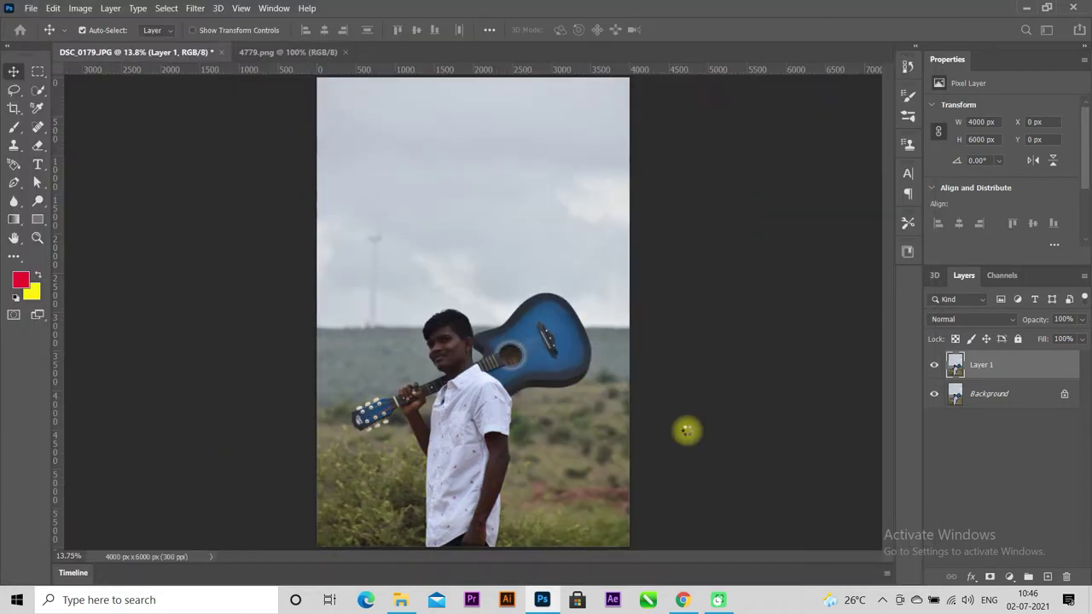
# - Switch from the Blur tool to the Smudge Tool
pyautogui.scroll(-3, 546, 418)
pyautogui.scroll(3, 419, 373)
pyautogui.scroll(3, 495, 333)
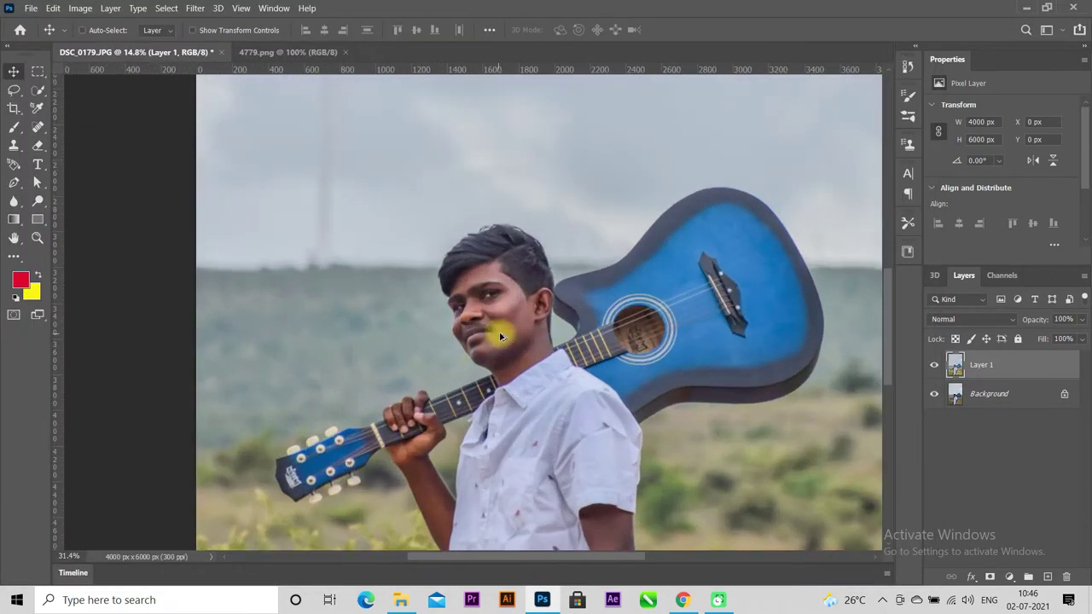
pyautogui.scroll(3, 495, 333)
pyautogui.scroll(2, 494, 334)
pyautogui.scroll(1, 499, 343)
pyautogui.scroll(-1, 499, 343)
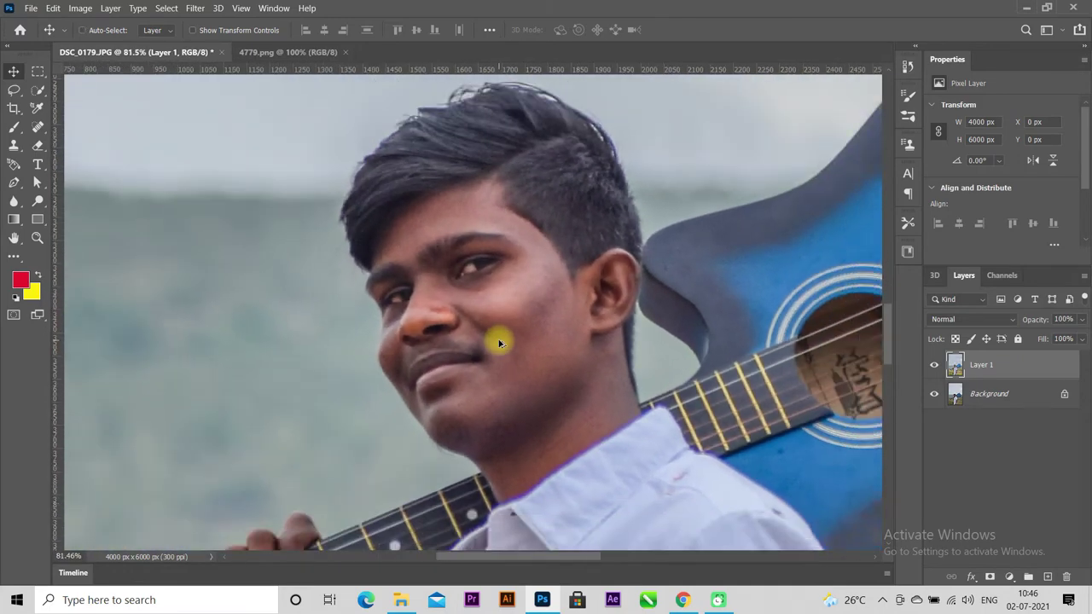
pyautogui.scroll(-2, 499, 343)
pyautogui.scroll(-2, 501, 344)
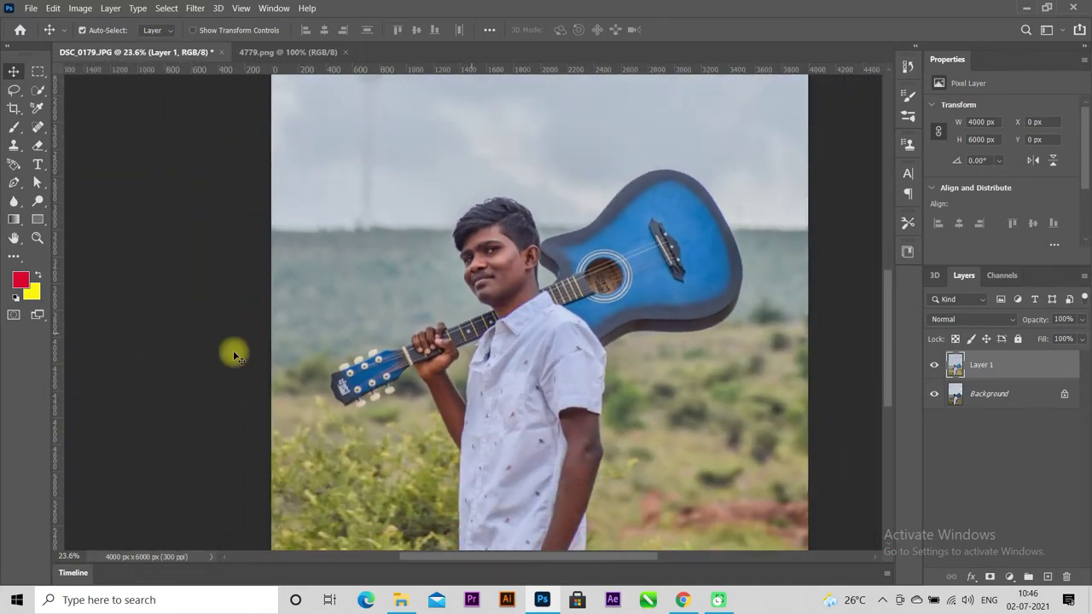
pyautogui.rightClick(14, 200)
pyautogui.click(74, 227)
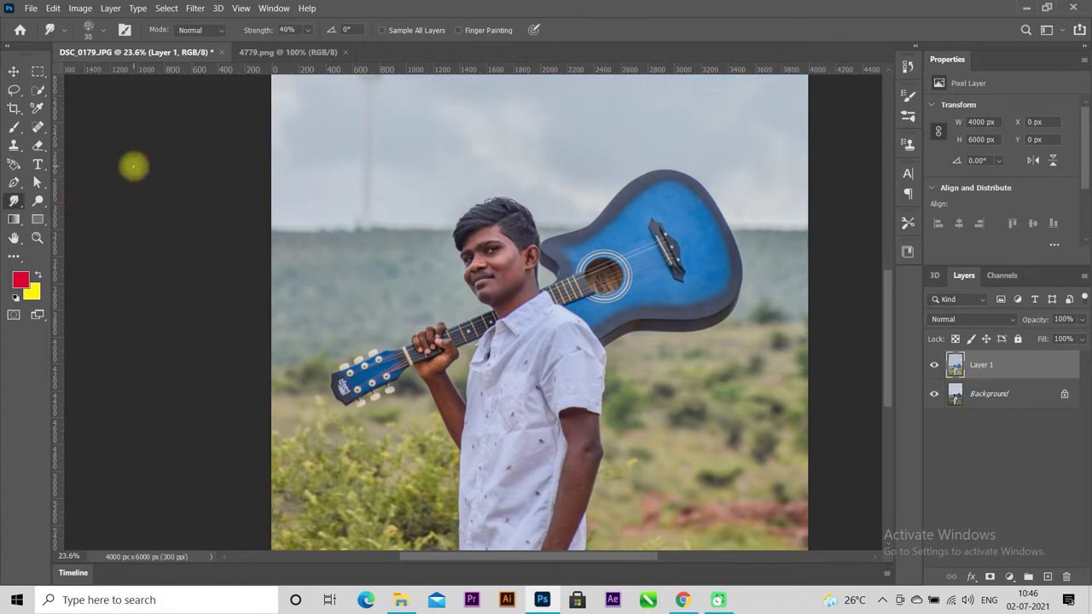
# - Load the Smoothing Smudge Brush at 65 px with 15% strength
pyautogui.click(104, 32)
pyautogui.scroll(-3, 53, 209)
pyautogui.scroll(-3, 55, 215)
pyautogui.click(24, 203)
pyautogui.scroll(2, 30, 205)
pyautogui.click(26, 205)
pyautogui.scroll(-1, 103, 230)
pyautogui.click(103, 230)
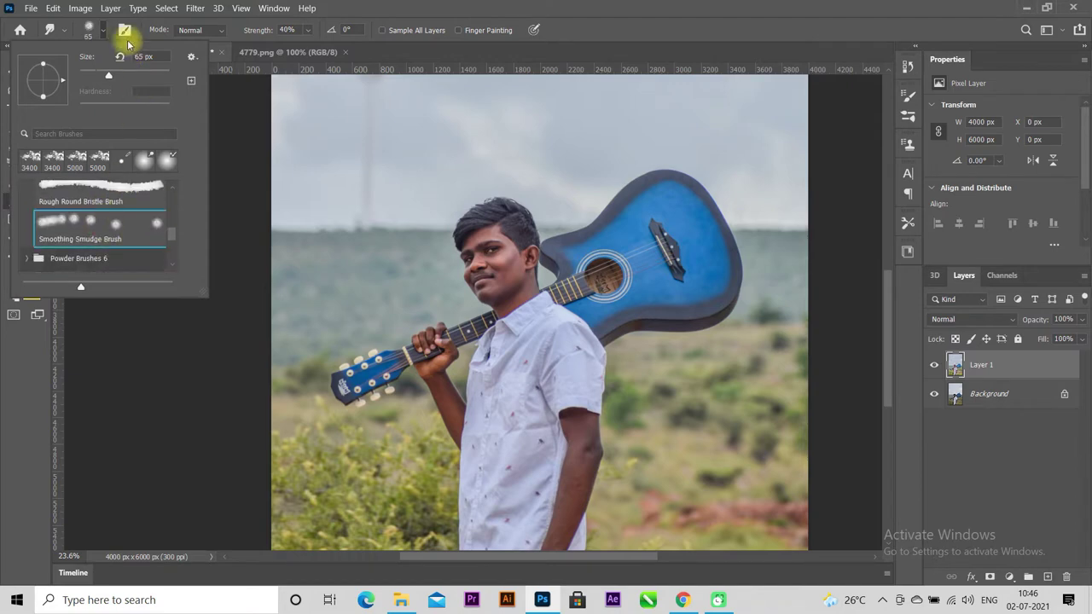
pyautogui.click(101, 32)
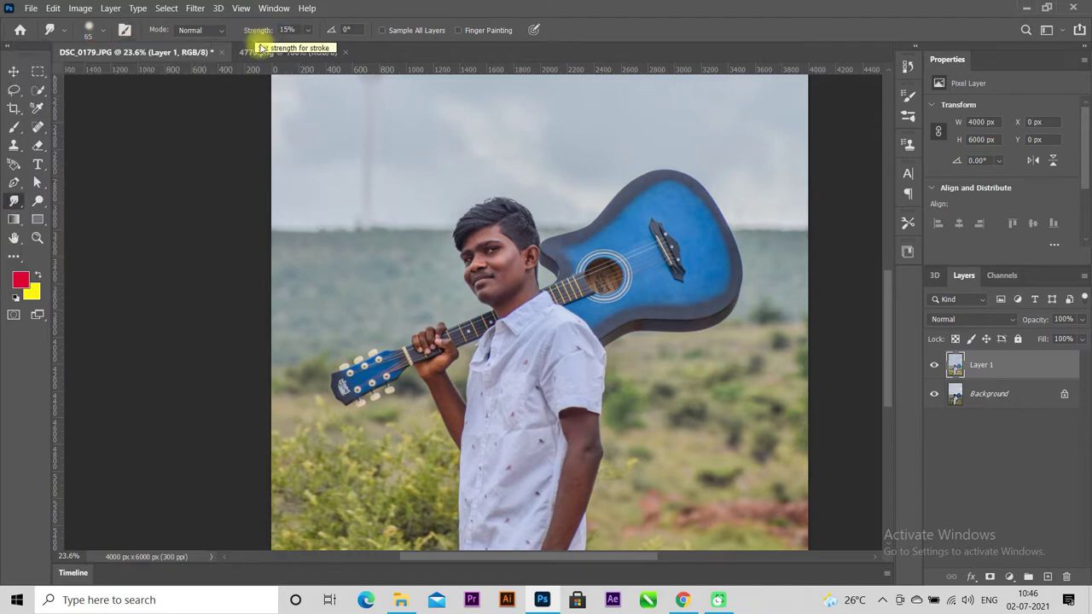
pyautogui.scroll(3, 478, 248)
pyautogui.scroll(2, 452, 256)
pyautogui.scroll(1, 375, 307)
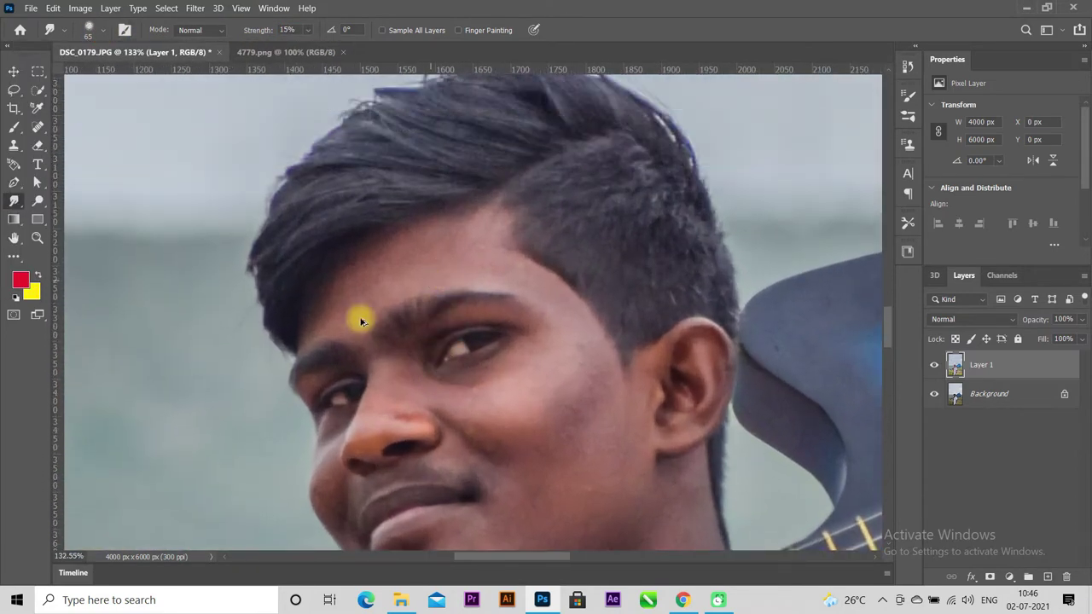
pyautogui.scroll(1, 264, 345)
# - Duplicate Layer 1 as Layer 1 copy and size the smudge brush between 50 and 80
pyautogui.hotkey('ctrl', 'j')
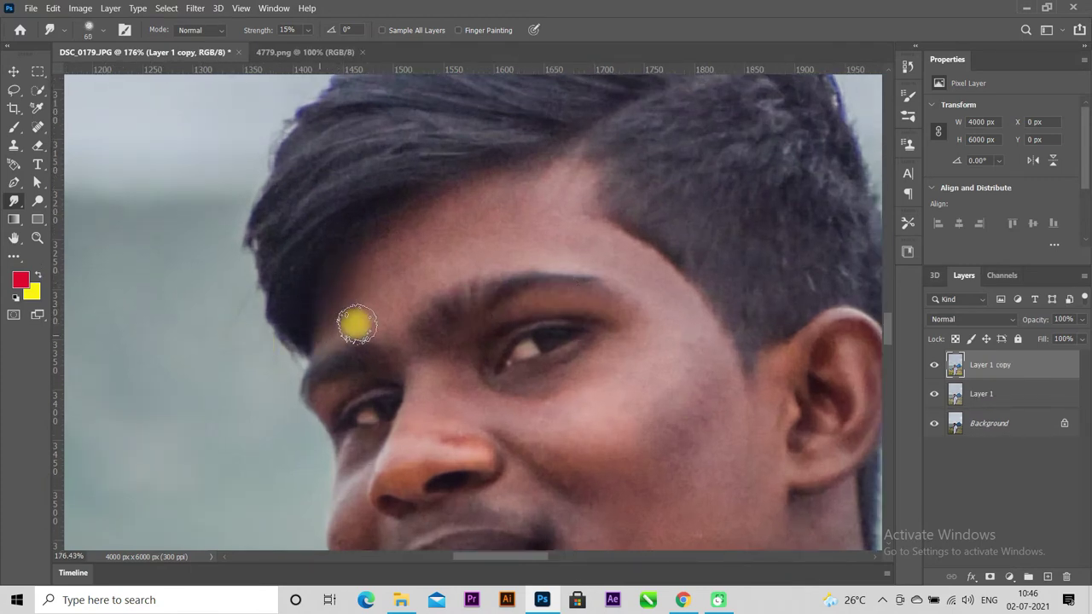
pyautogui.press(']')
pyautogui.press(']')
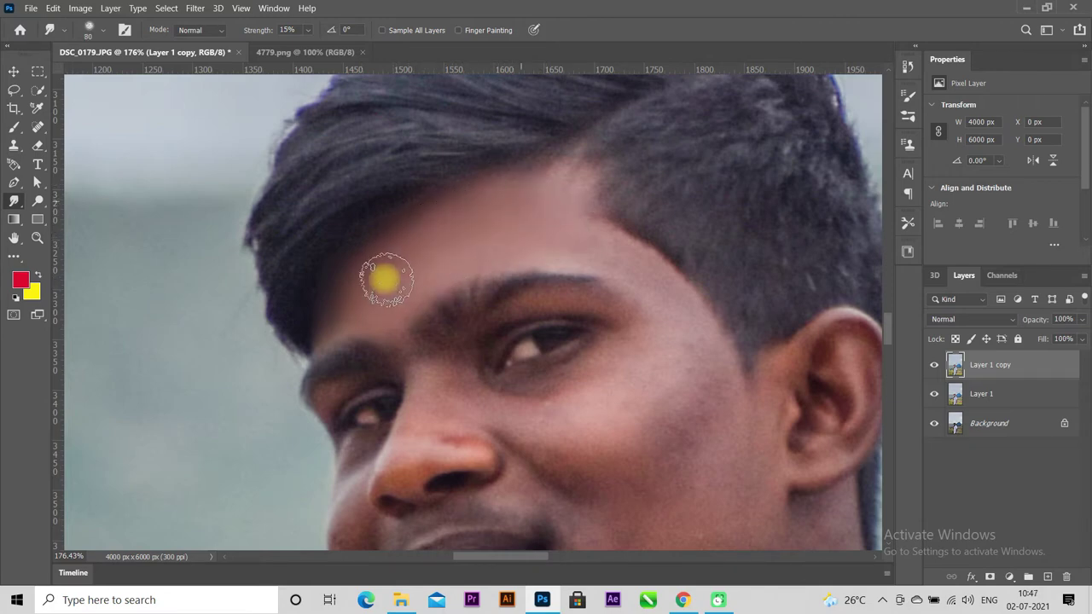
pyautogui.scroll(-3, 721, 458)
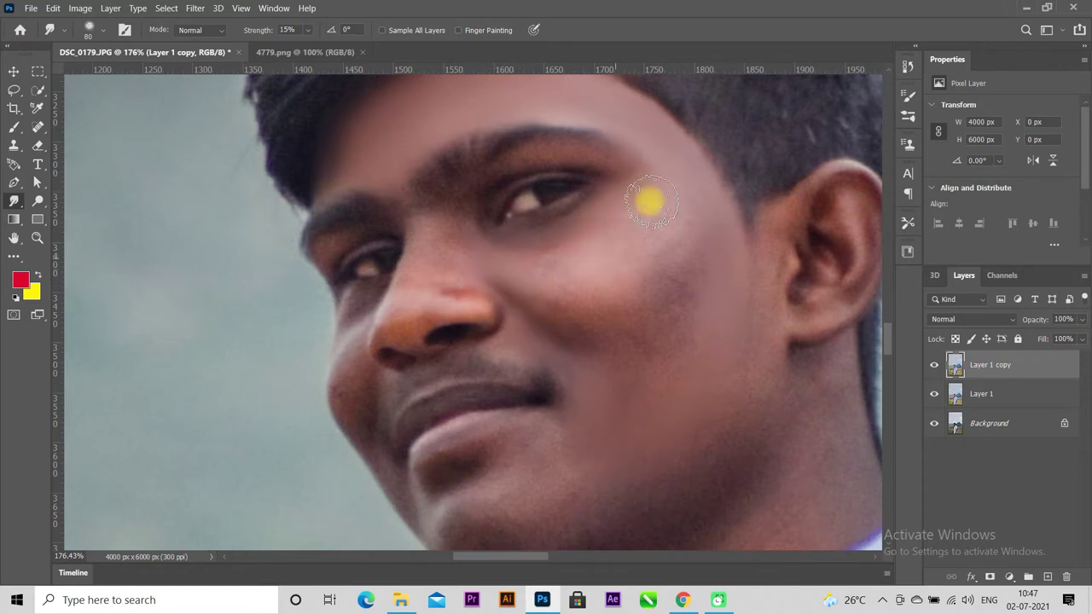
pyautogui.press('[')
pyautogui.press('[')
pyautogui.press('[')
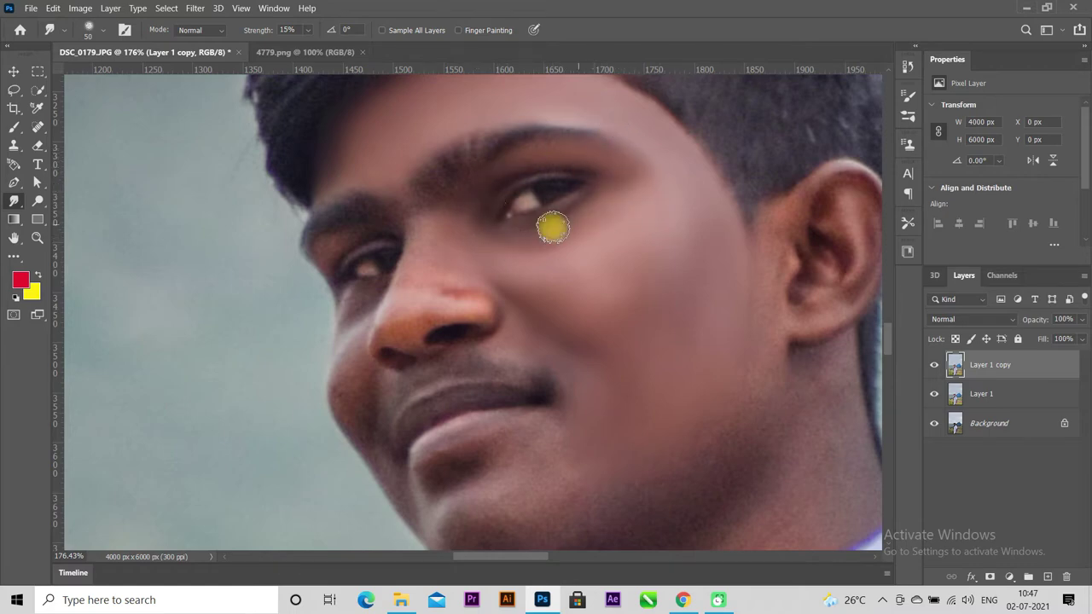
pyautogui.keyDown('alt'); pyautogui.scroll(-2, 587, 306); pyautogui.keyUp('alt')
pyautogui.scroll(-2, 587, 306)
pyautogui.press(']')
pyautogui.press(']')
pyautogui.press(']')
pyautogui.press(']')
pyautogui.press(']')
pyautogui.press(']')
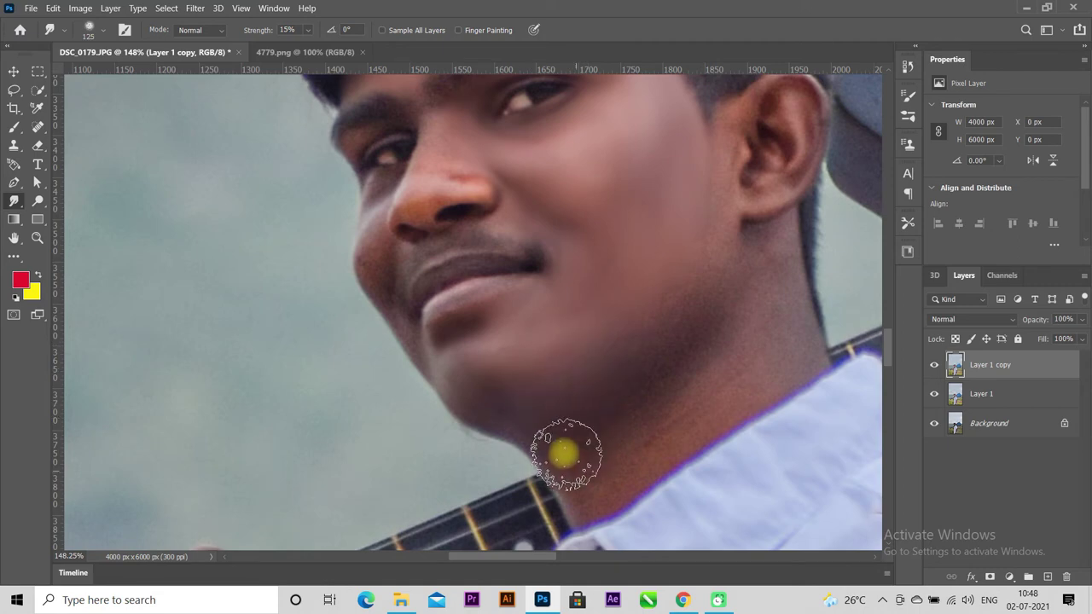
# - Smudge the skin along the jaw and neck, resizing the brush between 50 and 150
pyautogui.moveTo(663, 316); pyautogui.dragTo(500, 402)
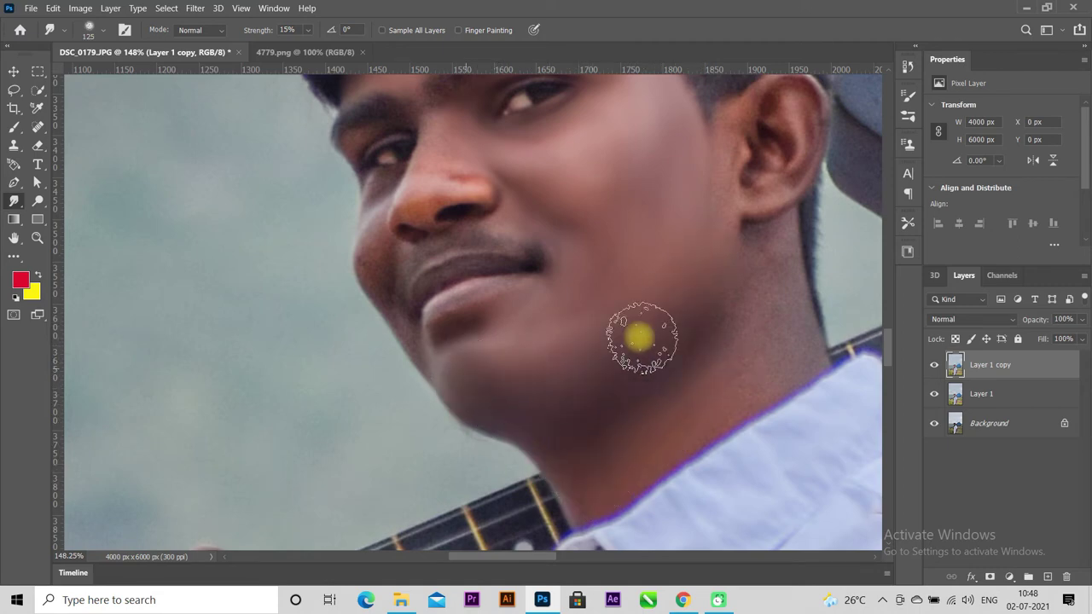
pyautogui.press('[')
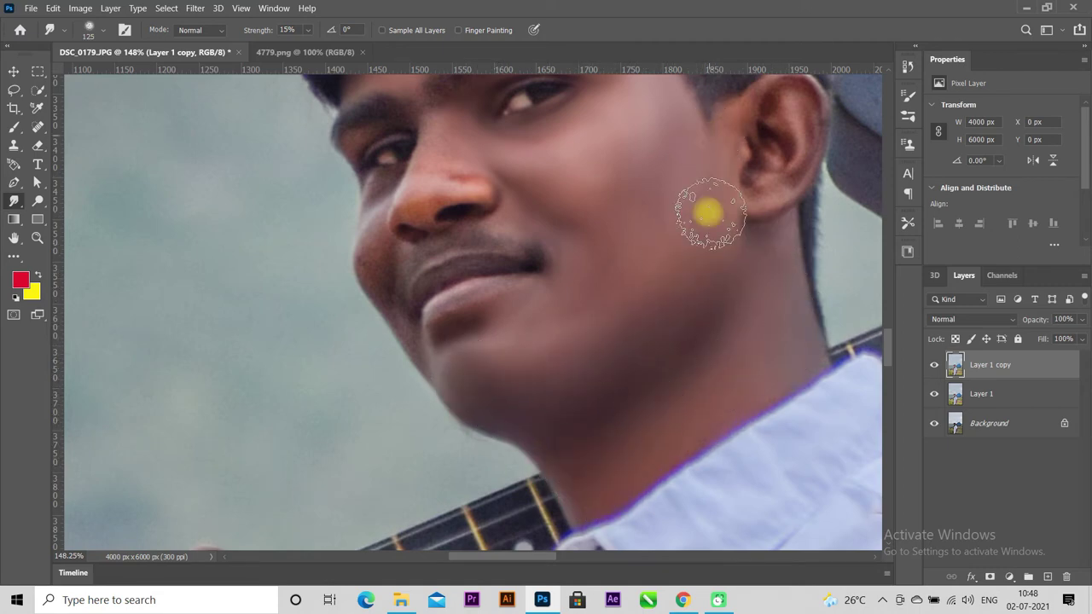
pyautogui.scroll(2, 712, 256)
pyautogui.press('[')
pyautogui.press('[')
pyautogui.press('[')
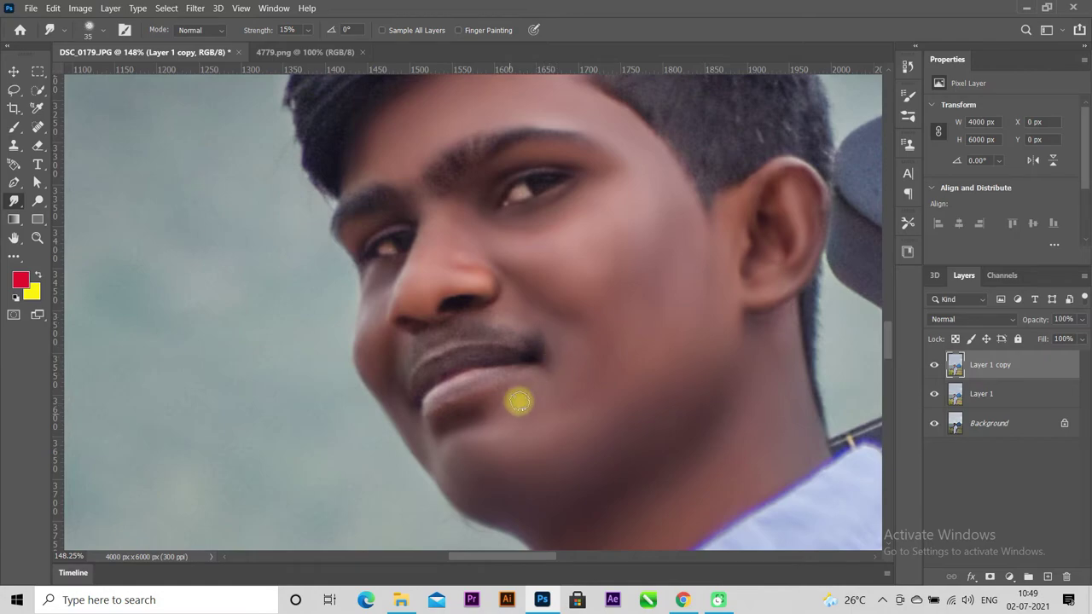
pyautogui.scroll(-3, 444, 204)
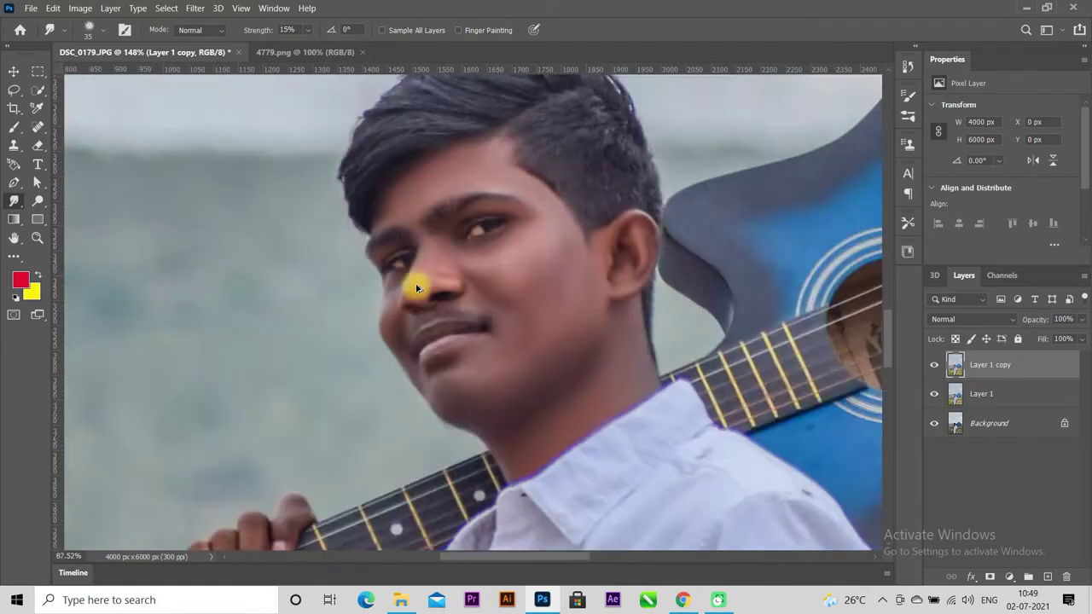
pyautogui.scroll(2, 415, 285)
pyautogui.press(']')
pyautogui.press(']')
pyautogui.scroll(-4, 477, 249)
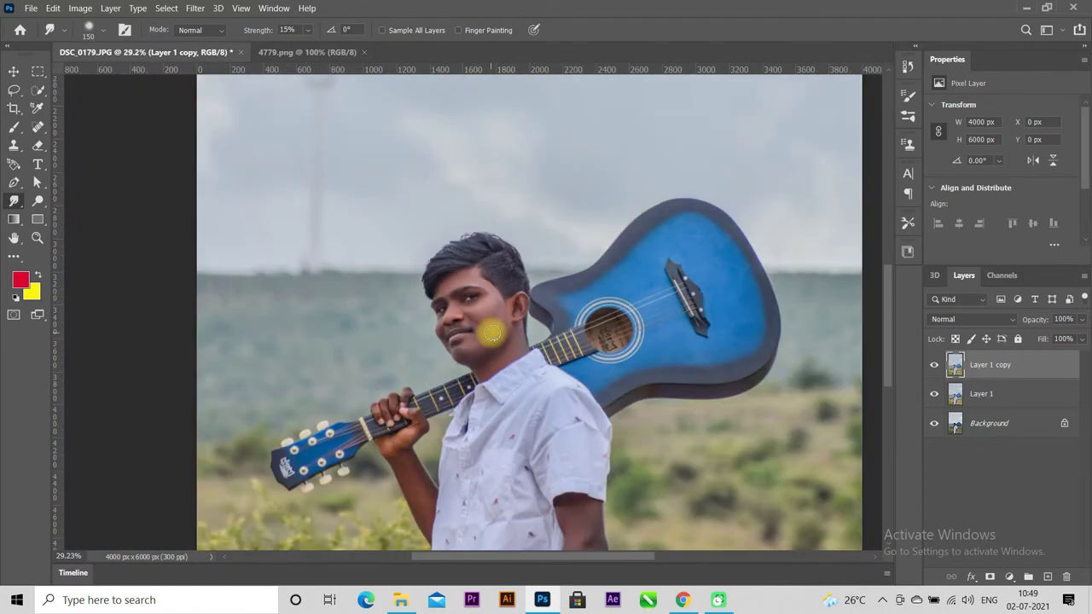
# - Bring the hand on the guitar neck into view and set the smudge brush to 125
pyautogui.scroll(4, 487, 330)
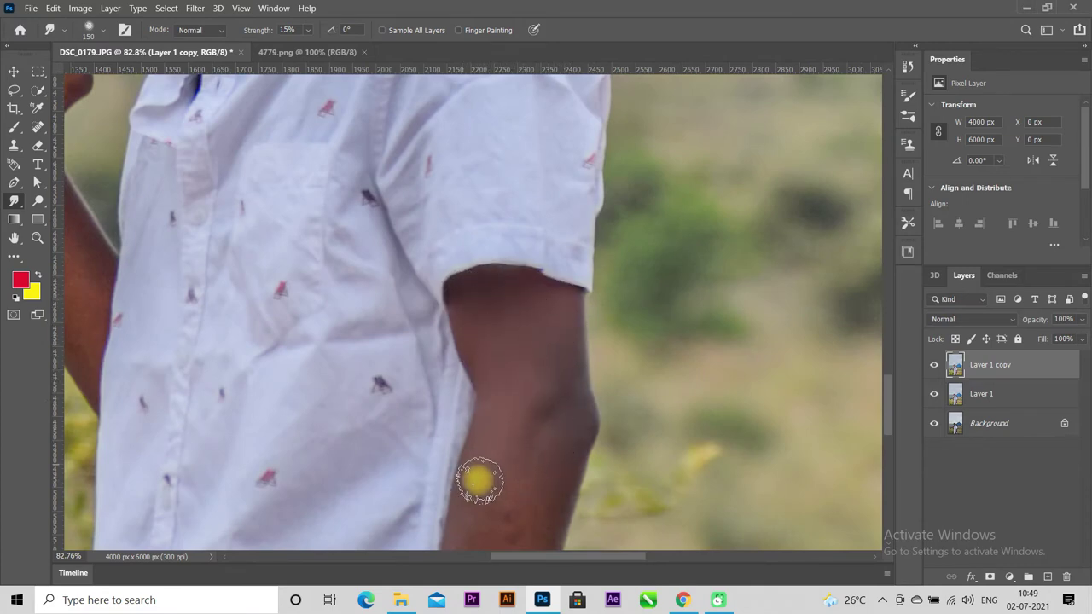
pyautogui.scroll(-3, 487, 318)
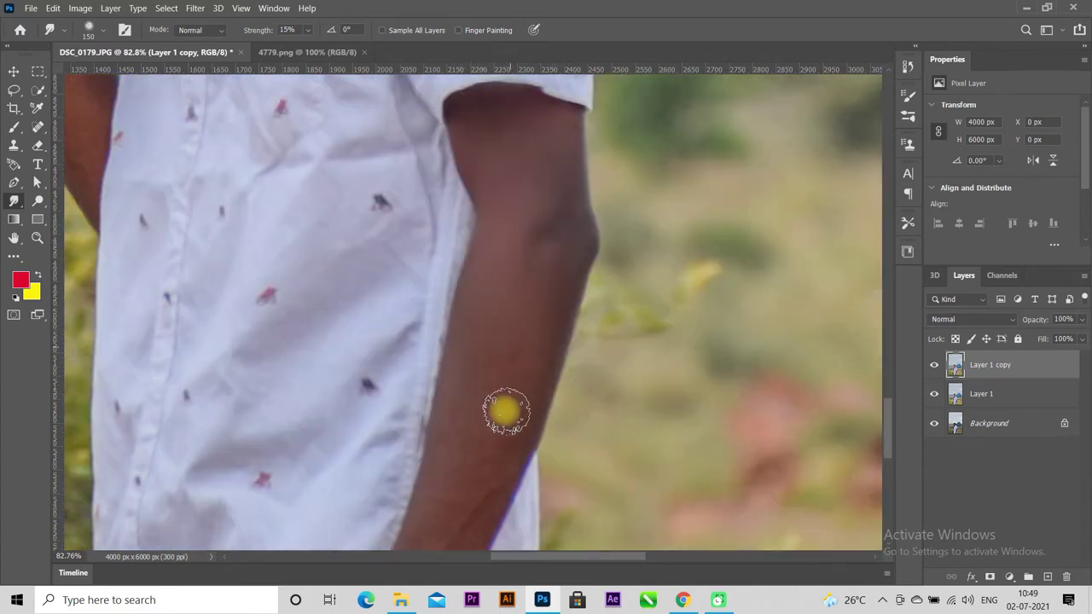
pyautogui.moveTo(499, 437); pyautogui.dragTo(600, 309)
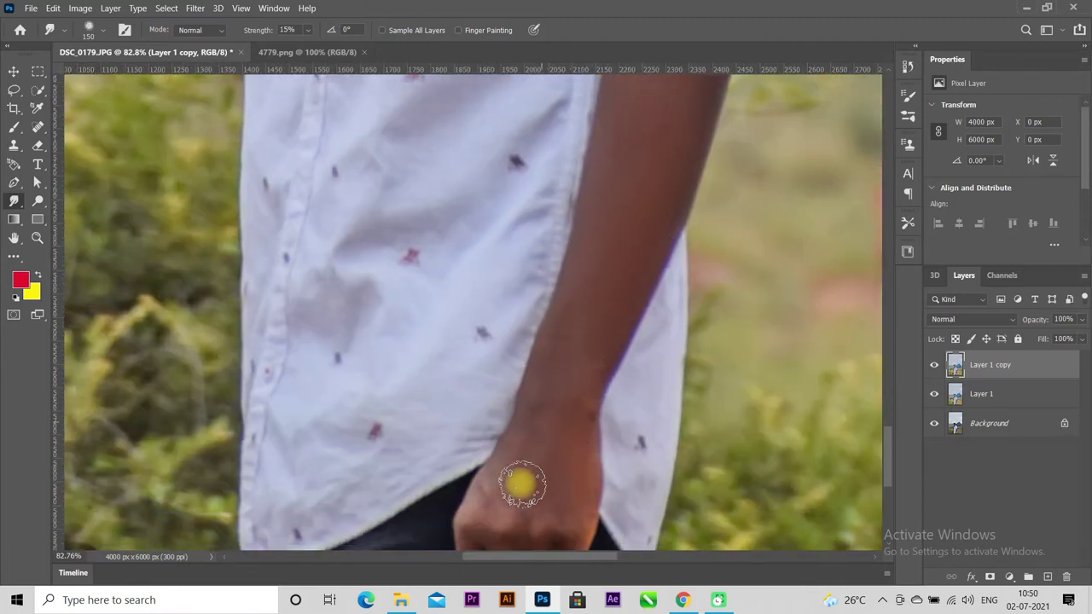
pyautogui.press('[')
pyautogui.scroll(-3, 534, 414)
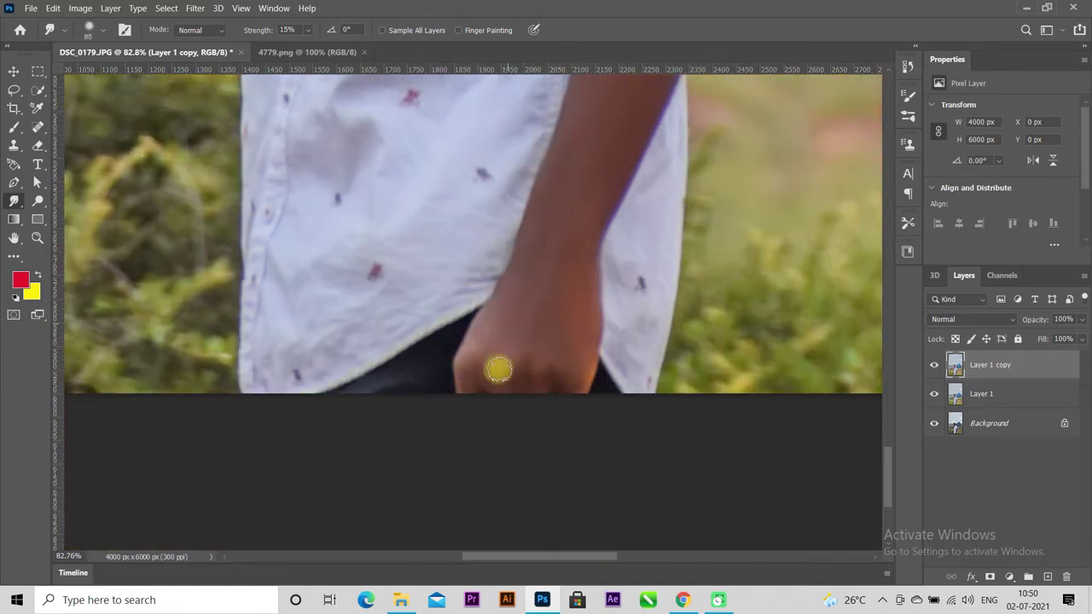
pyautogui.scroll(-5, 509, 324)
# - Smooth the hand's skin, zoom out to the full photo, and switch to the 4779.png image
pyautogui.scroll(6, 487, 293)
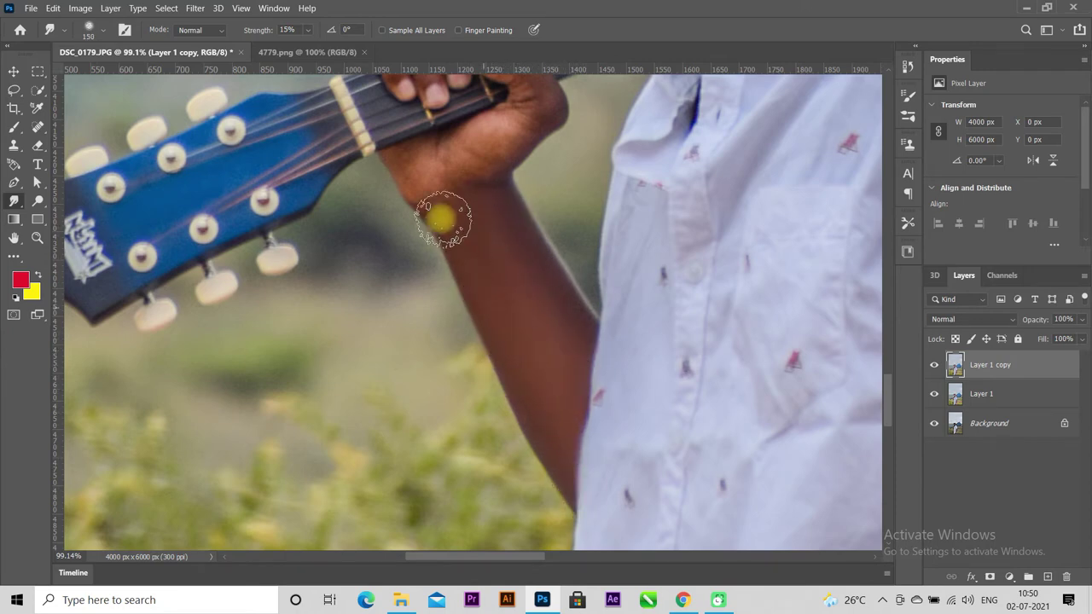
pyautogui.scroll(3, 495, 284)
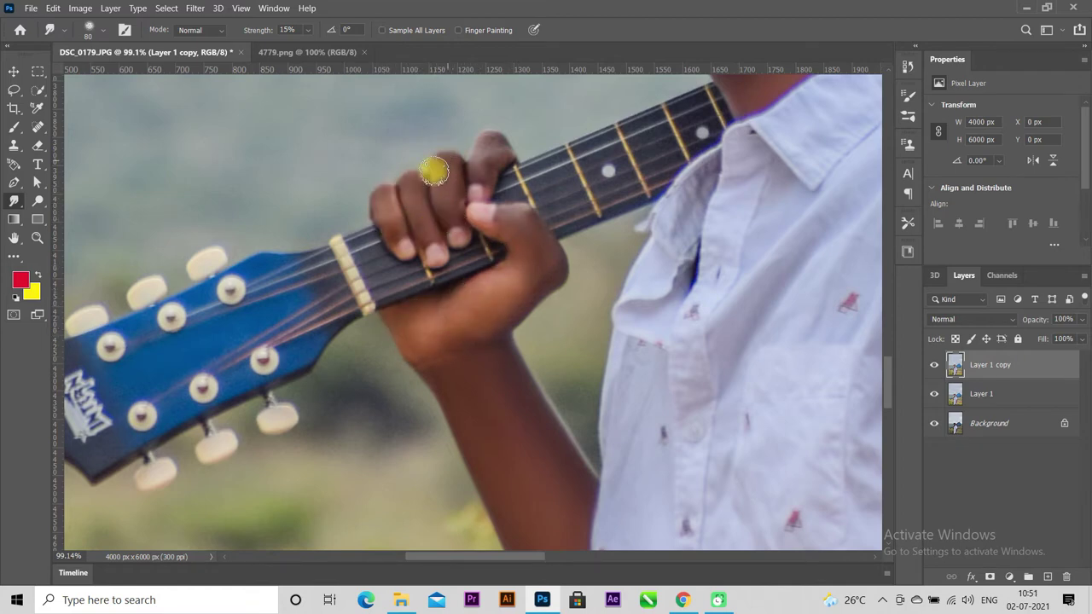
pyautogui.scroll(-5, 488, 177)
pyautogui.scroll(2, 468, 163)
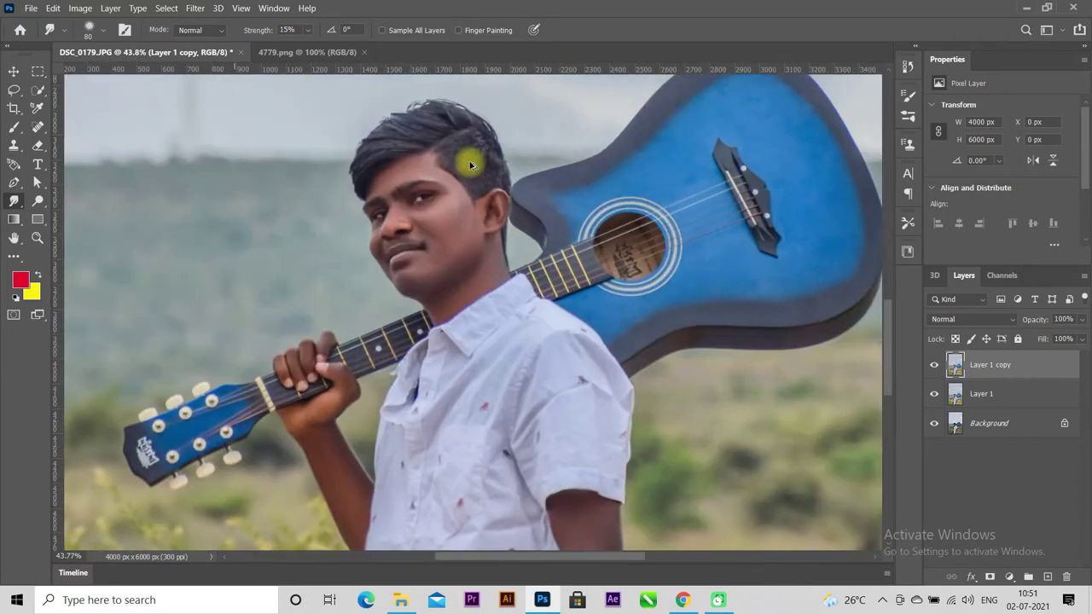
pyautogui.scroll(2, 512, 214)
pyautogui.scroll(1, 574, 320)
pyautogui.scroll(-1, 378, 196)
pyautogui.click(307, 52)
# - Pick a peach skin foreground colour and add Layer 2 in Soft Light blend mode
pyautogui.click(20, 280)
pyautogui.click(256, 298)
pyautogui.click(1035, 222)
pyautogui.click(145, 52)
pyautogui.click(1047, 577)
pyautogui.click(973, 319)
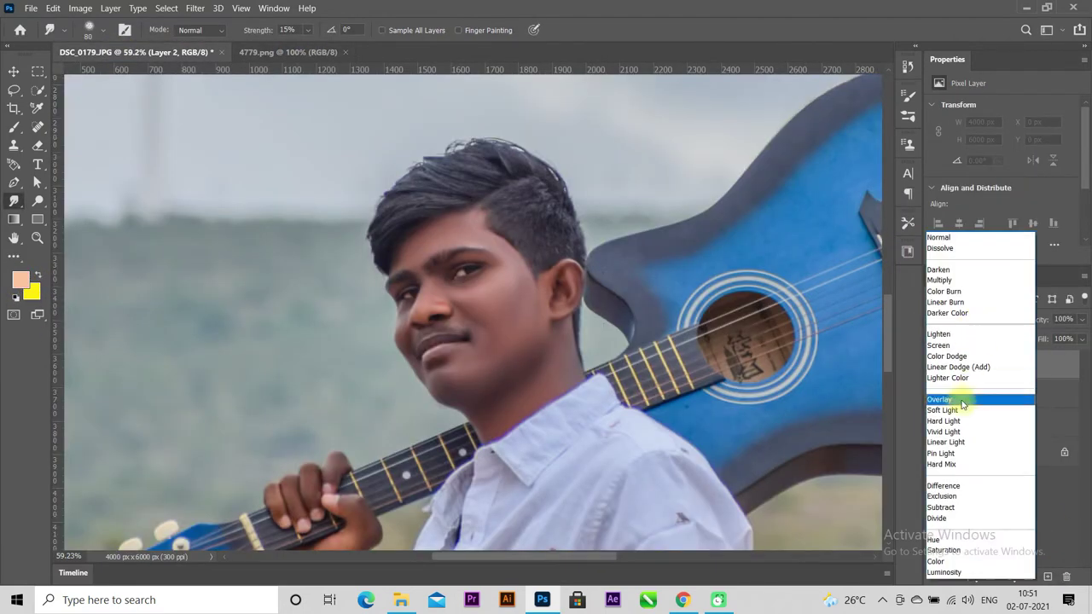
pyautogui.click(951, 397)
# - Select the Soft Round brush and shrink it to a workable size
pyautogui.click(13, 126)
pyautogui.click(102, 32)
pyautogui.click(53, 190)
pyautogui.click(93, 212)
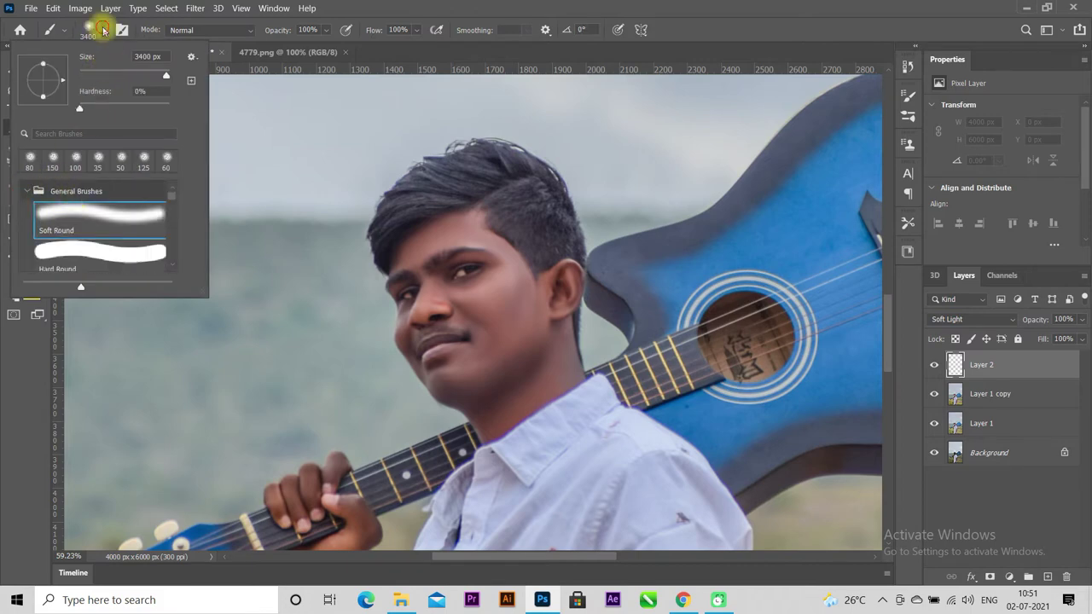
pyautogui.scroll(2, 451, 231)
pyautogui.scroll(1, 428, 250)
pyautogui.press('[')
pyautogui.press('[')
pyautogui.press('[')
pyautogui.press('[')
pyautogui.press('[')
pyautogui.press('[')
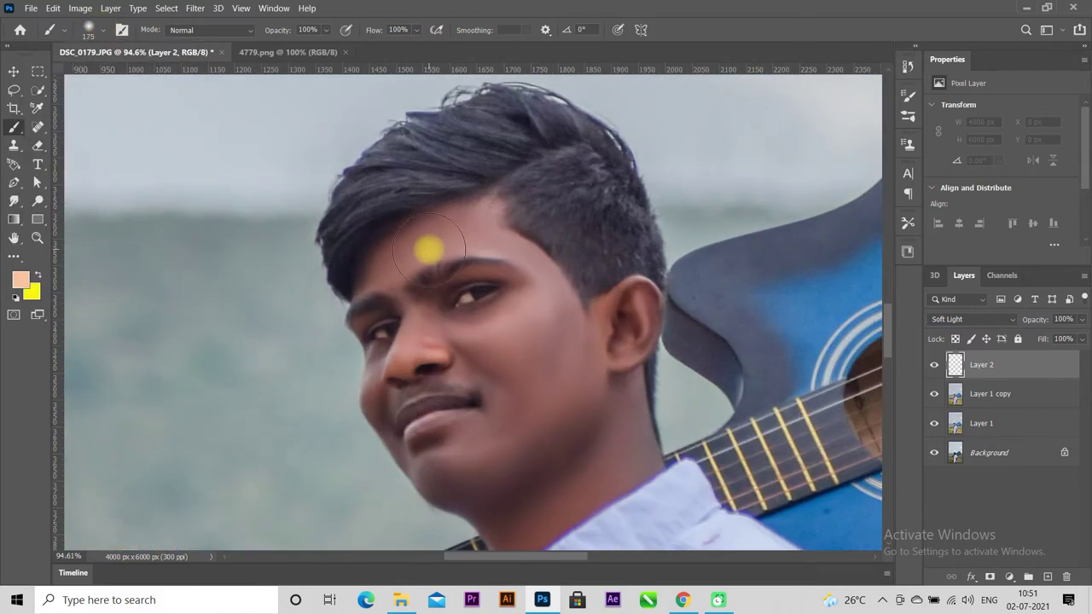
# - Paint peach tone over the forehead, cheeks, chin and jawline
pyautogui.moveTo(362, 272)
pyautogui.mouseDown()
pyautogui.moveTo(446, 214)
pyautogui.moveTo(483, 236)
pyautogui.moveTo(423, 230)
pyautogui.mouseUp()
pyautogui.moveTo(428, 279)
pyautogui.mouseDown()
pyautogui.moveTo(536, 288)
pyautogui.moveTo(565, 316)
pyautogui.moveTo(614, 329)
pyautogui.moveTo(612, 381)
pyautogui.moveTo(641, 438)
pyautogui.moveTo(614, 480)
pyautogui.moveTo(525, 412)
pyautogui.mouseUp()
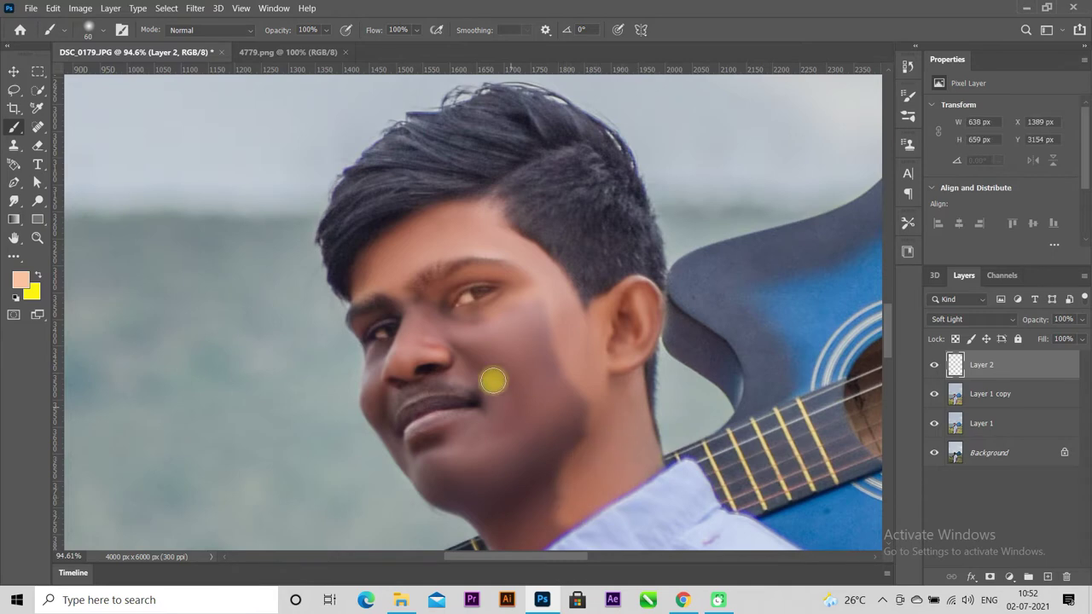
pyautogui.scroll(-2, 525, 412)
pyautogui.press(']')
pyautogui.press(']')
pyautogui.moveTo(452, 231)
pyautogui.mouseDown()
pyautogui.moveTo(464, 325)
pyautogui.moveTo(580, 359)
pyautogui.moveTo(457, 354)
pyautogui.moveTo(390, 334)
pyautogui.moveTo(517, 404)
pyautogui.moveTo(517, 470)
pyautogui.mouseUp()
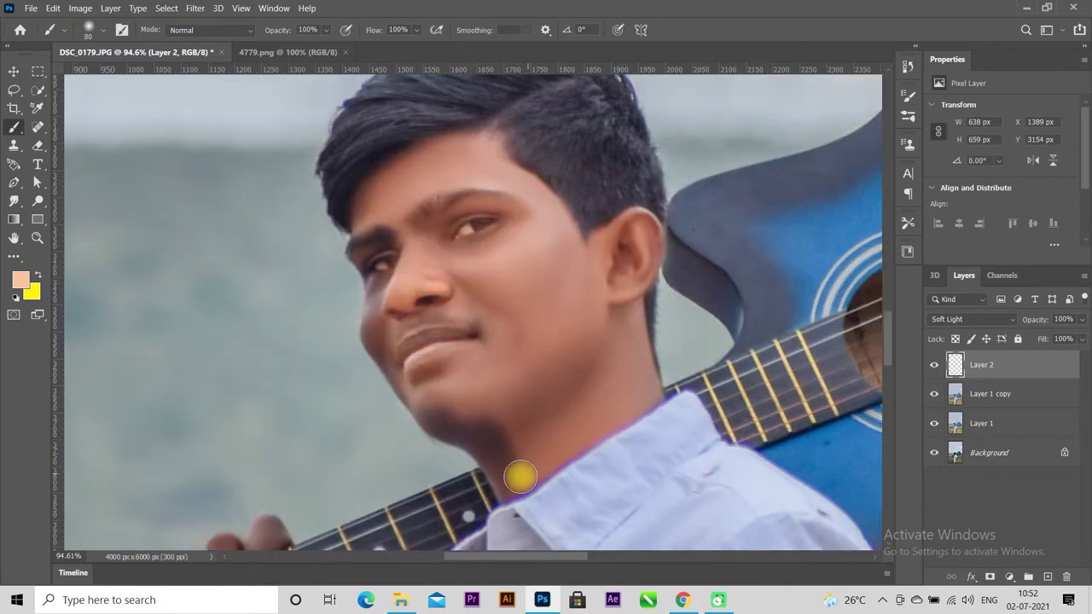
pyautogui.click(91, 27)
pyautogui.click(370, 251)
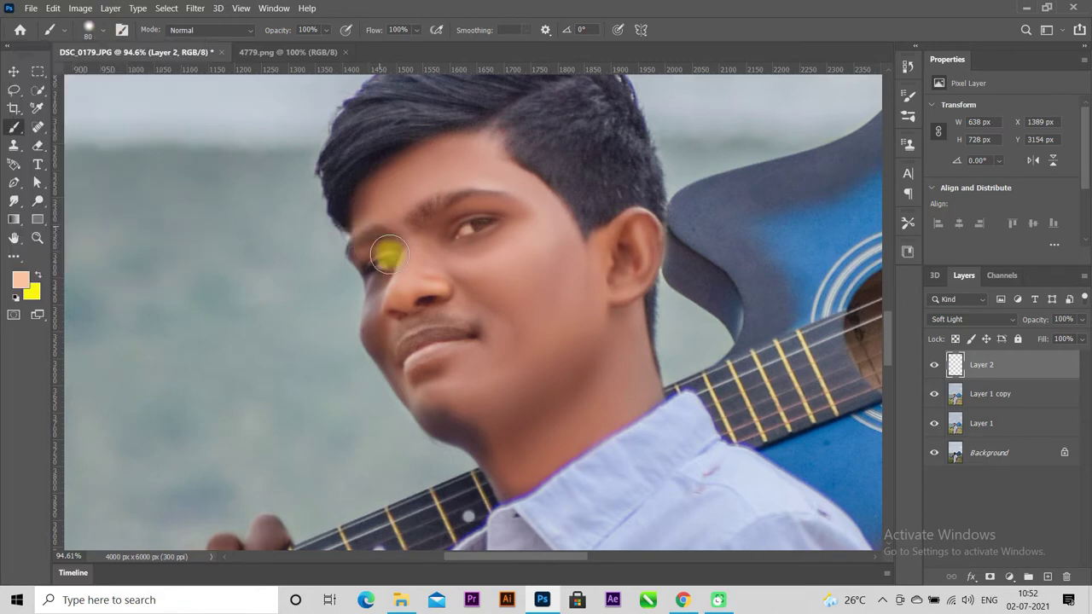
pyautogui.moveTo(379, 273)
pyautogui.mouseDown()
pyautogui.moveTo(378, 324)
pyautogui.moveTo(401, 368)
pyautogui.mouseUp()
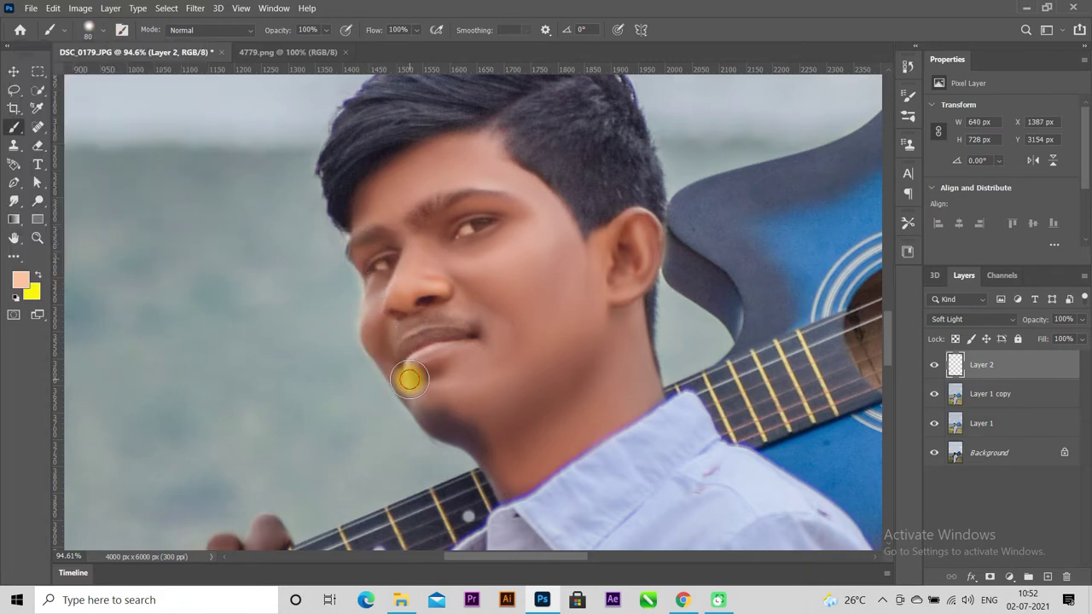
pyautogui.moveTo(439, 420); pyautogui.dragTo(505, 460)
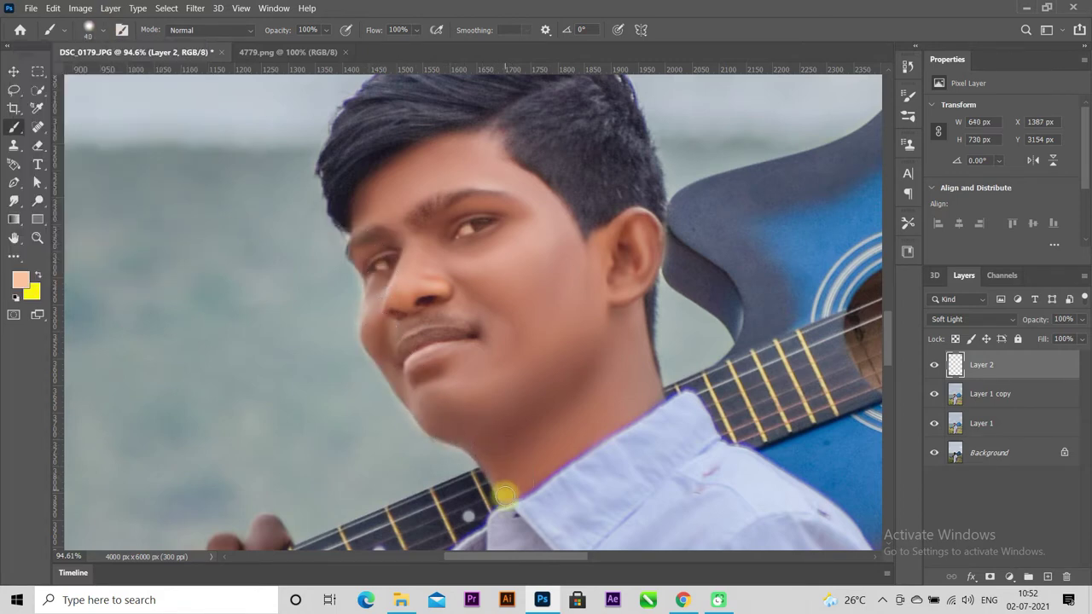
pyautogui.scroll(1, 358, 371)
pyautogui.scroll(3, 328, 277)
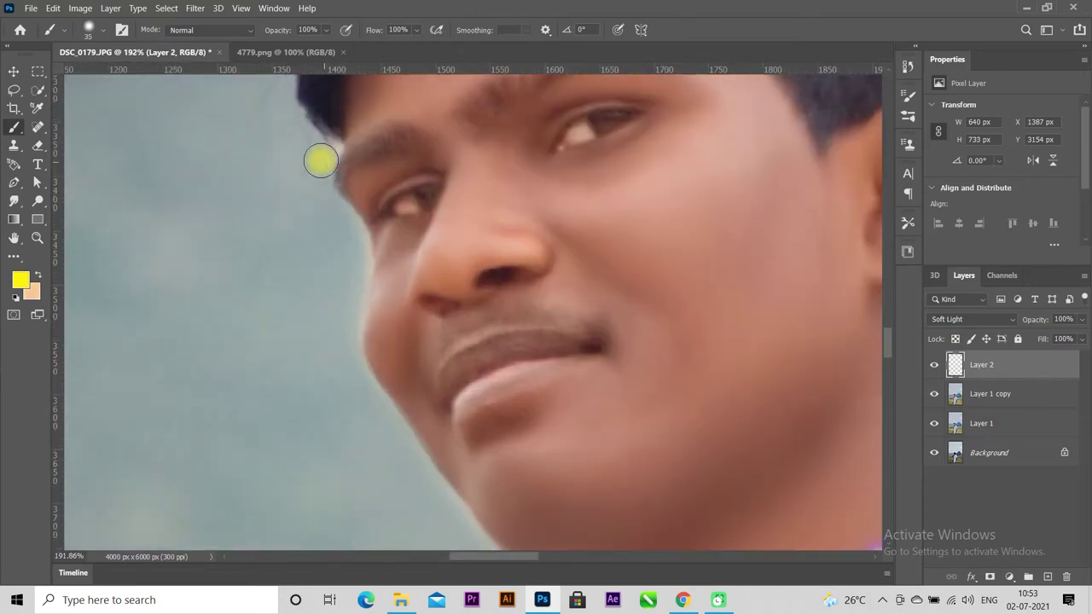
# - Paint skin tone across the upper arm and the dark stripes on forearm and wrist
pyautogui.press('x')
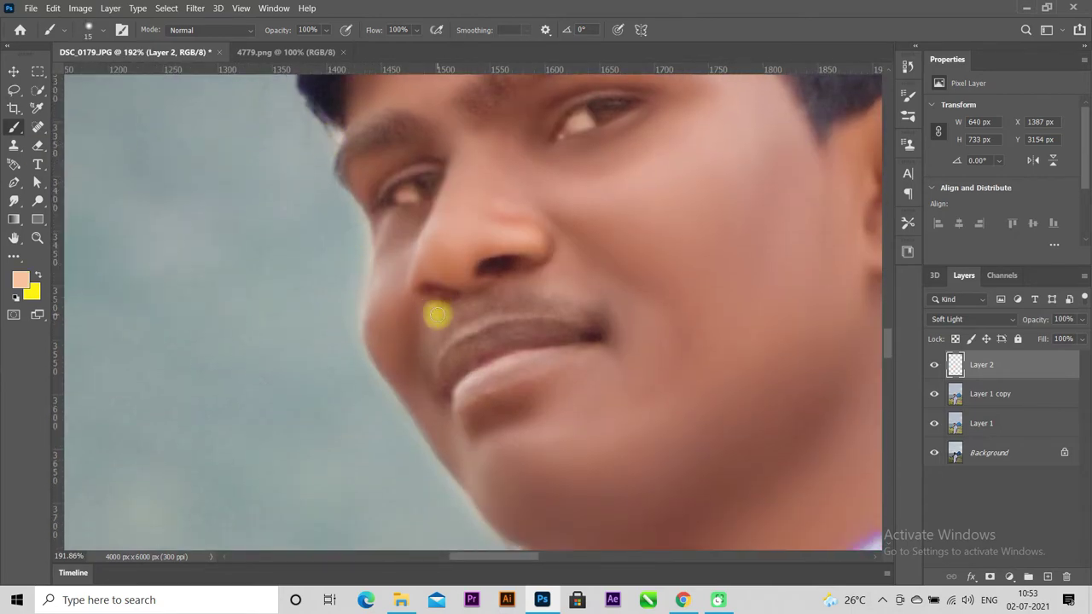
pyautogui.scroll(-5, 434, 311)
pyautogui.scroll(3, 592, 311)
pyautogui.scroll(2, 591, 312)
pyautogui.press(']')
pyautogui.press(']')
pyautogui.press(']')
pyautogui.moveTo(420, 232)
pyautogui.mouseDown()
pyautogui.moveTo(427, 250)
pyautogui.moveTo(468, 212)
pyautogui.moveTo(553, 254)
pyautogui.moveTo(556, 319)
pyautogui.moveTo(578, 395)
pyautogui.moveTo(543, 495)
pyautogui.moveTo(553, 322)
pyautogui.moveTo(512, 470)
pyautogui.moveTo(519, 202)
pyautogui.moveTo(456, 163)
pyautogui.moveTo(434, 130)
pyautogui.mouseUp()
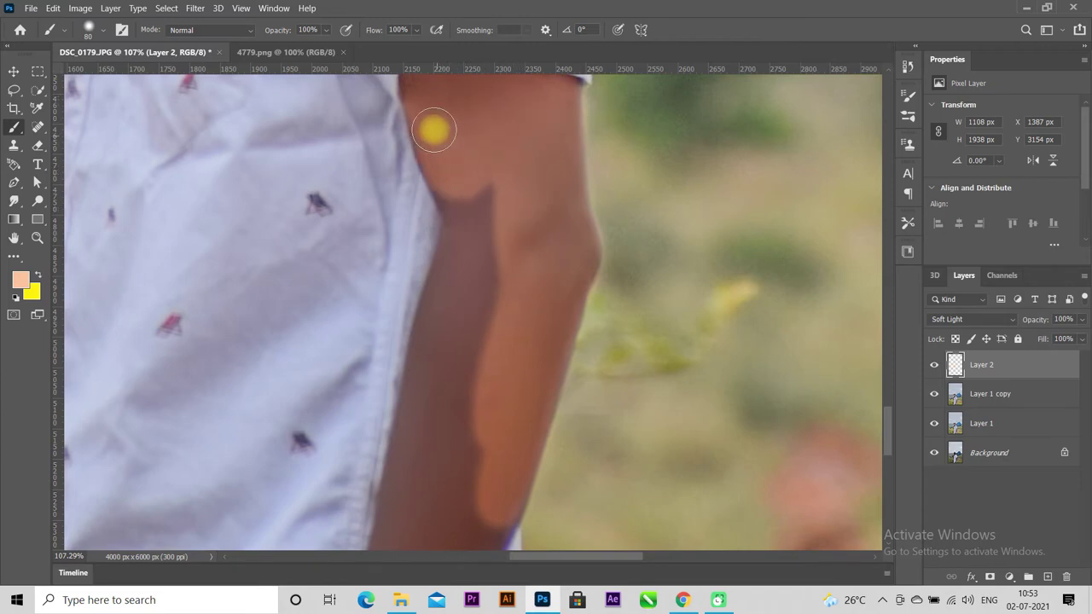
pyautogui.moveTo(409, 469)
pyautogui.mouseDown()
pyautogui.moveTo(405, 304)
pyautogui.moveTo(361, 475)
pyautogui.moveTo(349, 427)
pyautogui.mouseUp()
pyautogui.scroll(-2, 361, 475)
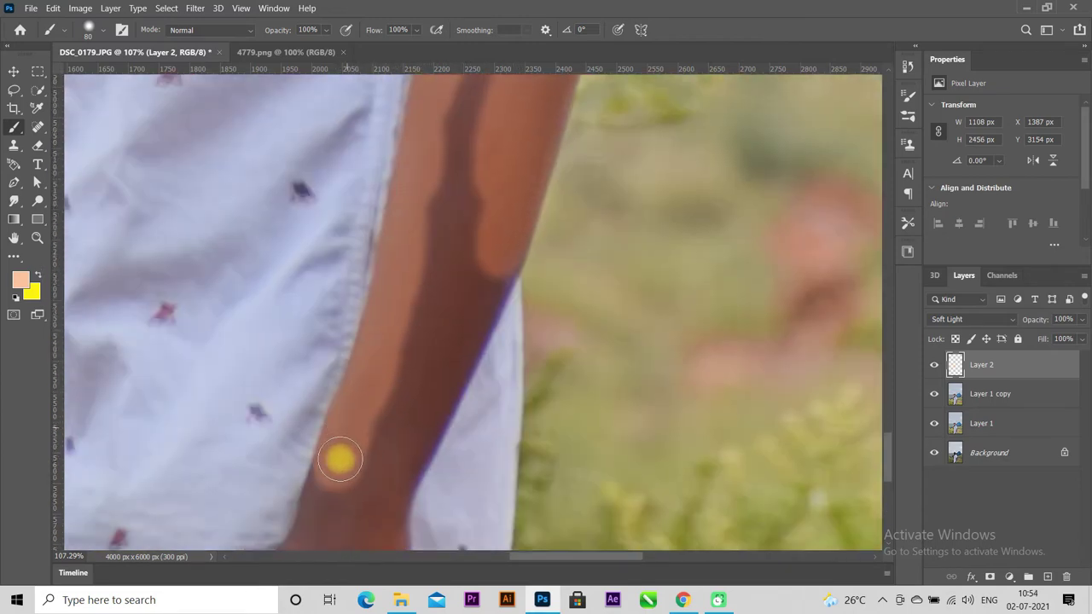
pyautogui.scroll(-3, 348, 427)
pyautogui.moveTo(332, 259)
pyautogui.mouseDown()
pyautogui.moveTo(253, 405)
pyautogui.moveTo(303, 416)
pyautogui.moveTo(373, 455)
pyautogui.moveTo(402, 236)
pyautogui.mouseUp()
pyautogui.scroll(2, 433, 386)
pyautogui.moveTo(433, 386)
pyautogui.mouseDown()
pyautogui.moveTo(418, 378)
pyautogui.moveTo(470, 273)
pyautogui.moveTo(434, 258)
pyautogui.moveTo(469, 336)
pyautogui.mouseUp()
pyautogui.scroll(1, 434, 258)
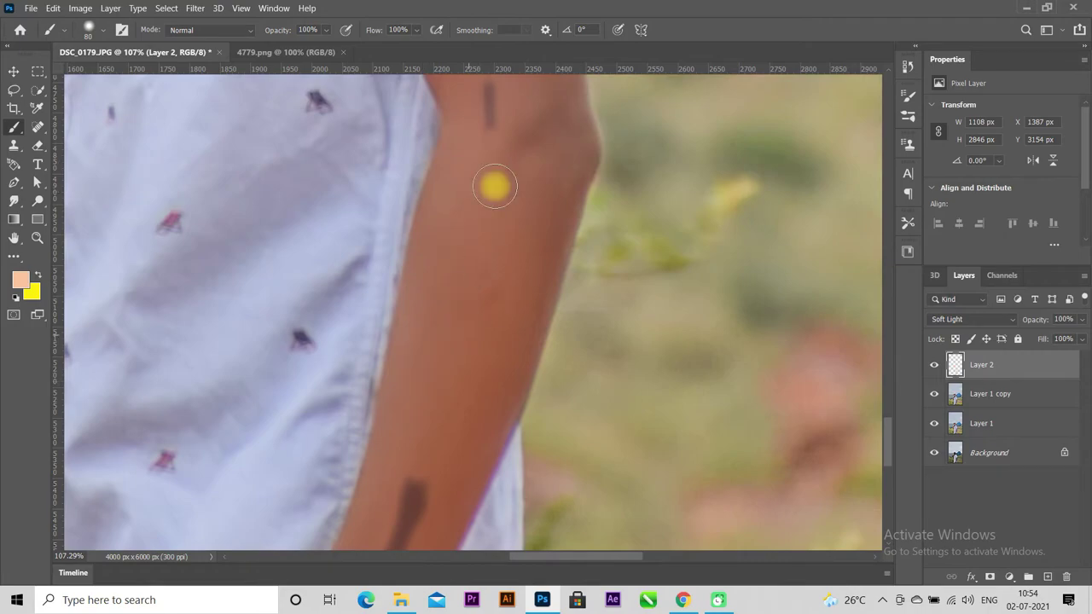
pyautogui.scroll(1, 468, 337)
pyautogui.scroll(-2, 503, 227)
pyautogui.moveTo(404, 288); pyautogui.dragTo(324, 451)
pyautogui.scroll(-2, 324, 452)
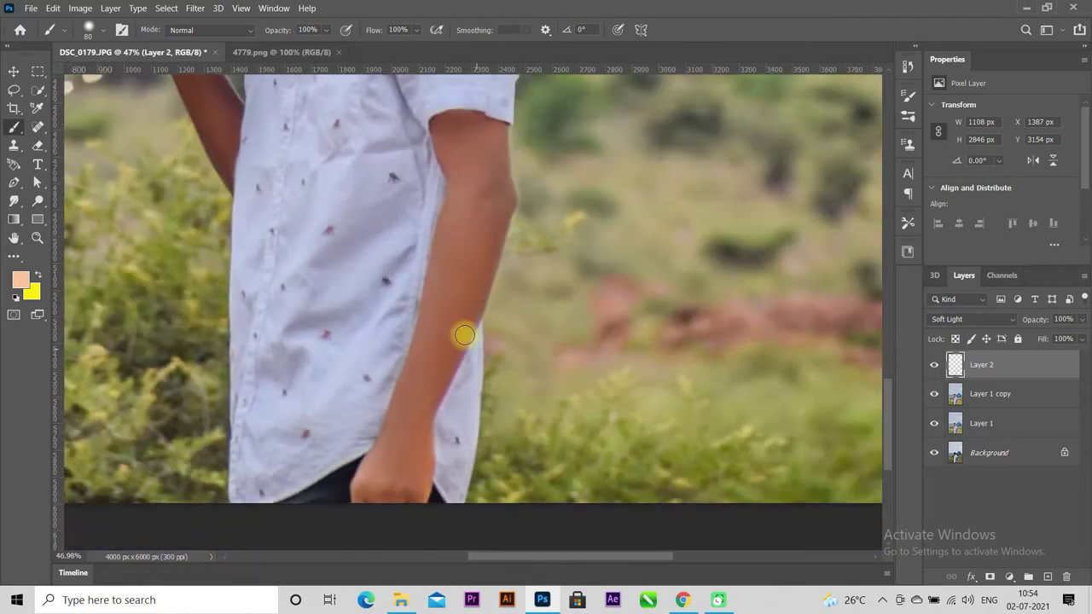
pyautogui.scroll(3, 475, 361)
pyautogui.scroll(-2, 512, 307)
pyautogui.scroll(-3, 358, 151)
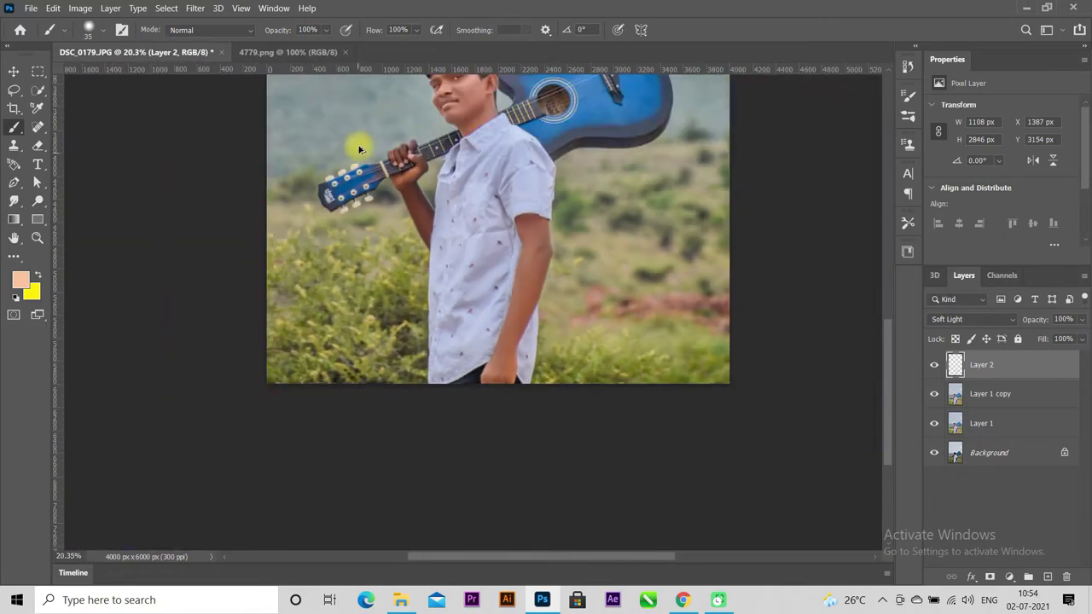
pyautogui.scroll(3, 452, 188)
pyautogui.scroll(2, 372, 265)
pyautogui.scroll(1, 371, 265)
# - Brighten the finger on the guitar neck, the forearm edge and the hand below the fretboard
pyautogui.moveTo(371, 266)
pyautogui.mouseDown()
pyautogui.moveTo(364, 251)
pyautogui.moveTo(453, 216)
pyautogui.moveTo(569, 148)
pyautogui.moveTo(556, 202)
pyautogui.moveTo(485, 214)
pyautogui.moveTo(495, 288)
pyautogui.moveTo(525, 294)
pyautogui.moveTo(483, 361)
pyautogui.moveTo(448, 285)
pyautogui.moveTo(404, 310)
pyautogui.moveTo(367, 283)
pyautogui.mouseUp()
pyautogui.scroll(-1, 366, 283)
pyautogui.moveTo(555, 219)
pyautogui.mouseDown()
pyautogui.moveTo(639, 282)
pyautogui.moveTo(640, 222)
pyautogui.moveTo(706, 299)
pyautogui.moveTo(700, 370)
pyautogui.moveTo(703, 350)
pyautogui.mouseUp()
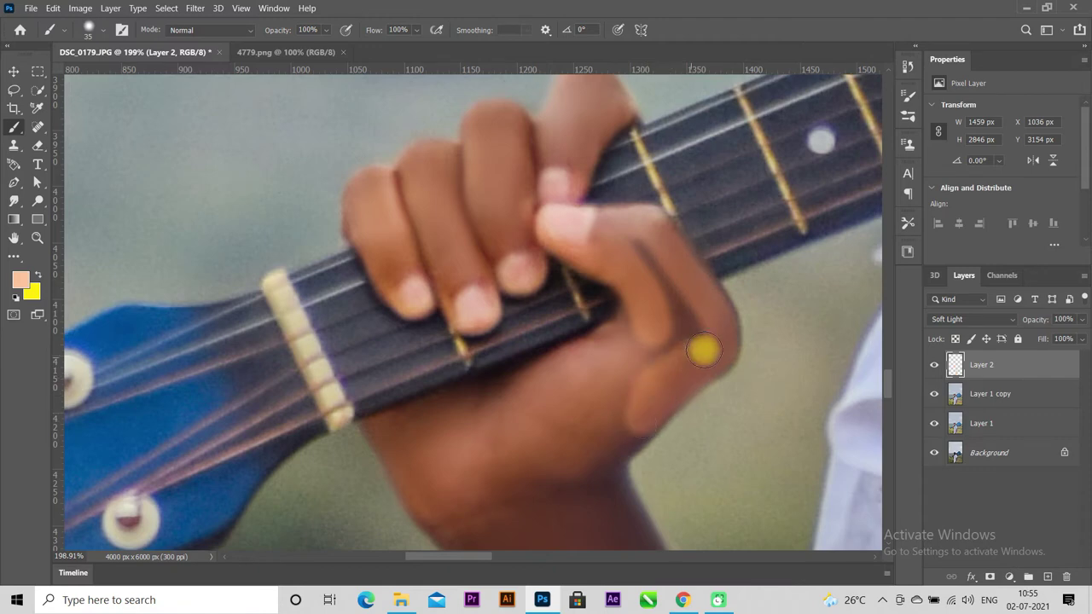
pyautogui.scroll(-2, 615, 356)
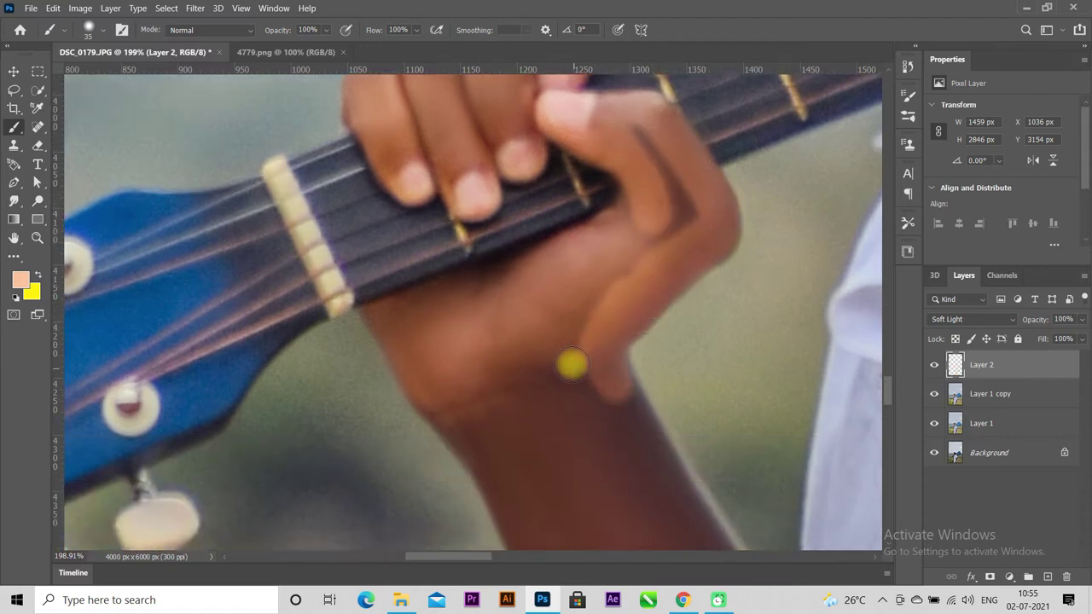
pyautogui.moveTo(568, 363)
pyautogui.mouseDown()
pyautogui.moveTo(390, 259)
pyautogui.moveTo(527, 484)
pyautogui.mouseUp()
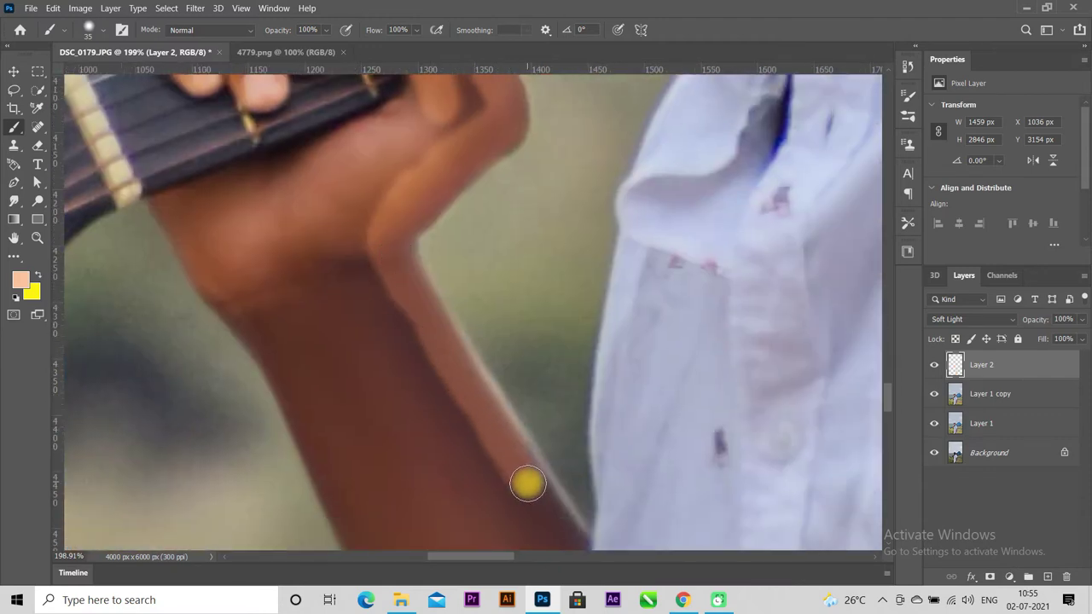
pyautogui.scroll(-1, 527, 484)
pyautogui.moveTo(541, 433); pyautogui.dragTo(565, 495)
pyautogui.scroll(3, 486, 411)
pyautogui.moveTo(403, 200); pyautogui.dragTo(162, 288)
pyautogui.scroll(-2, 263, 268)
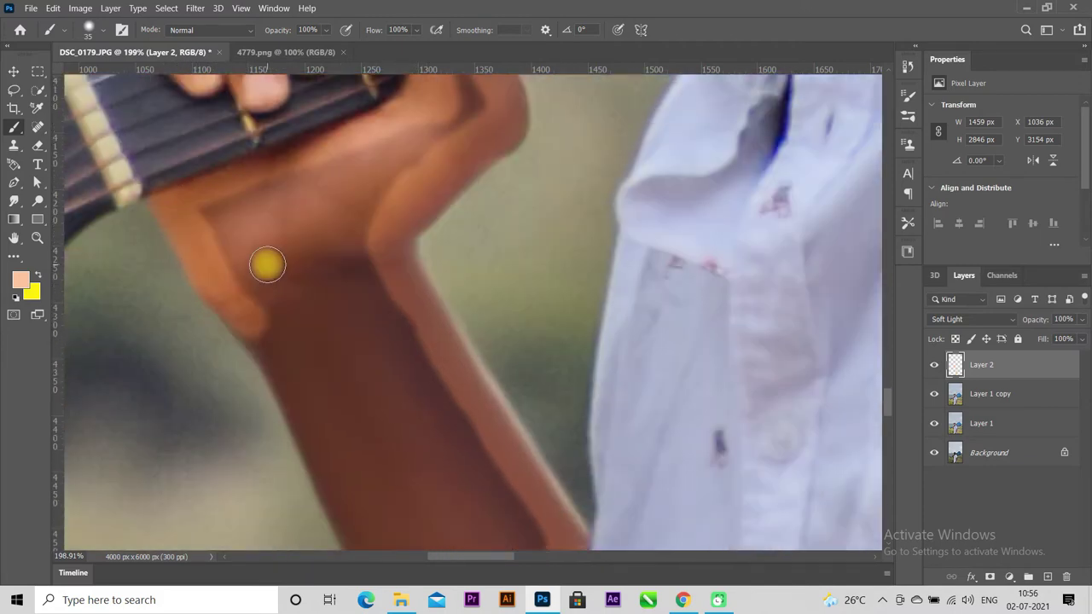
pyautogui.scroll(-2, 247, 239)
pyautogui.scroll(-2, 343, 181)
pyautogui.moveTo(343, 181)
pyautogui.mouseDown()
pyautogui.moveTo(344, 225)
pyautogui.moveTo(417, 375)
pyautogui.mouseUp()
pyautogui.scroll(-2, 417, 375)
pyautogui.moveTo(417, 290); pyautogui.dragTo(514, 468)
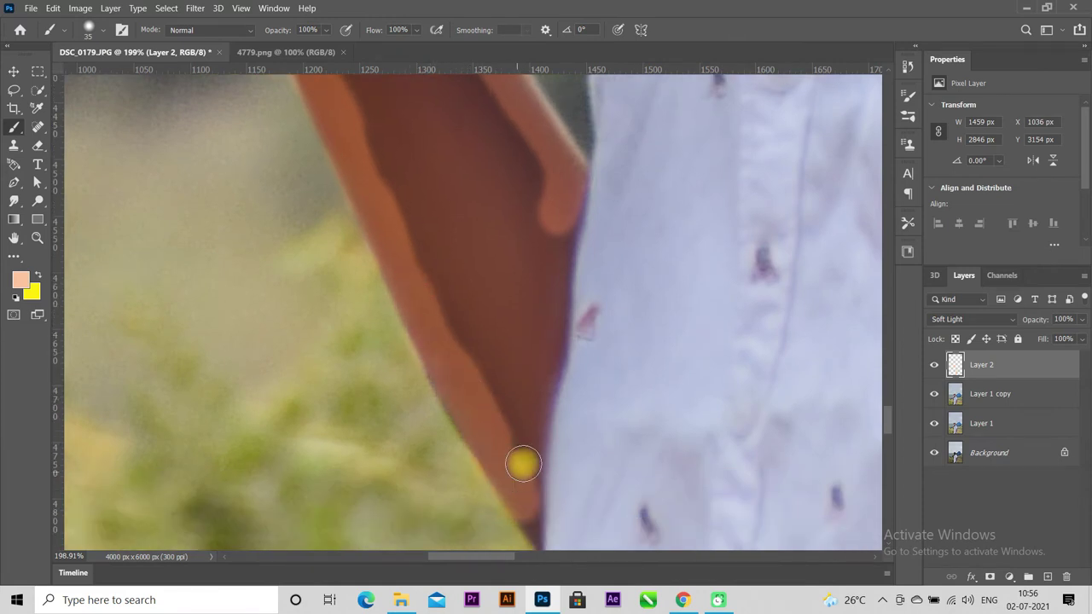
pyautogui.scroll(-3, 515, 468)
# - Resize the brush and add more skin tone along the forearm edge and dark forearm area
pyautogui.press('[')
pyautogui.press('[')
pyautogui.press(']')
pyautogui.press(']')
pyautogui.press(']')
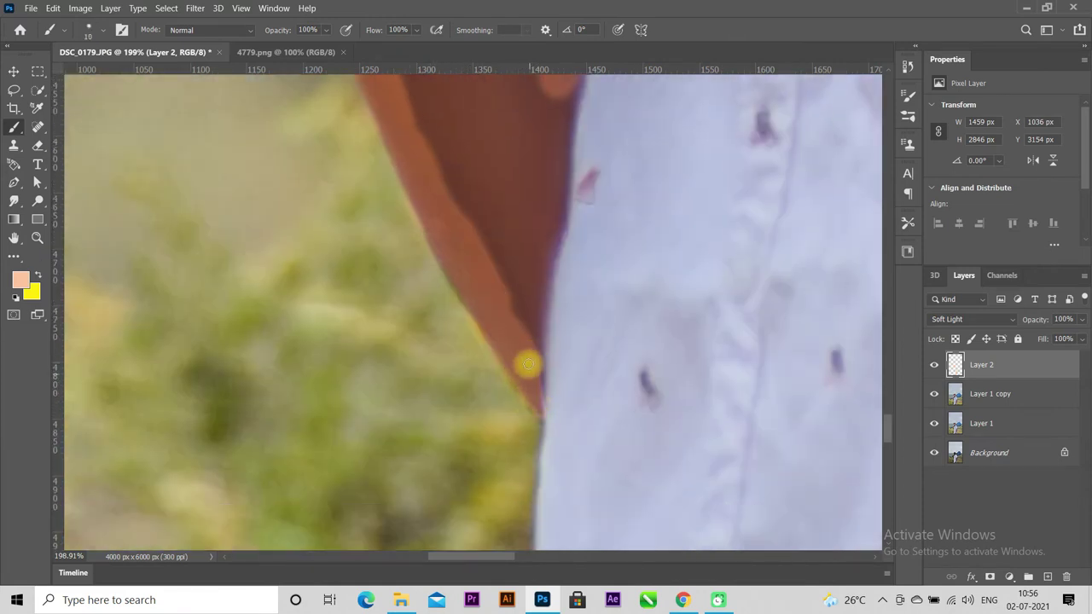
pyautogui.moveTo(535, 254)
pyautogui.mouseDown()
pyautogui.moveTo(525, 343)
pyautogui.moveTo(563, 158)
pyautogui.mouseUp()
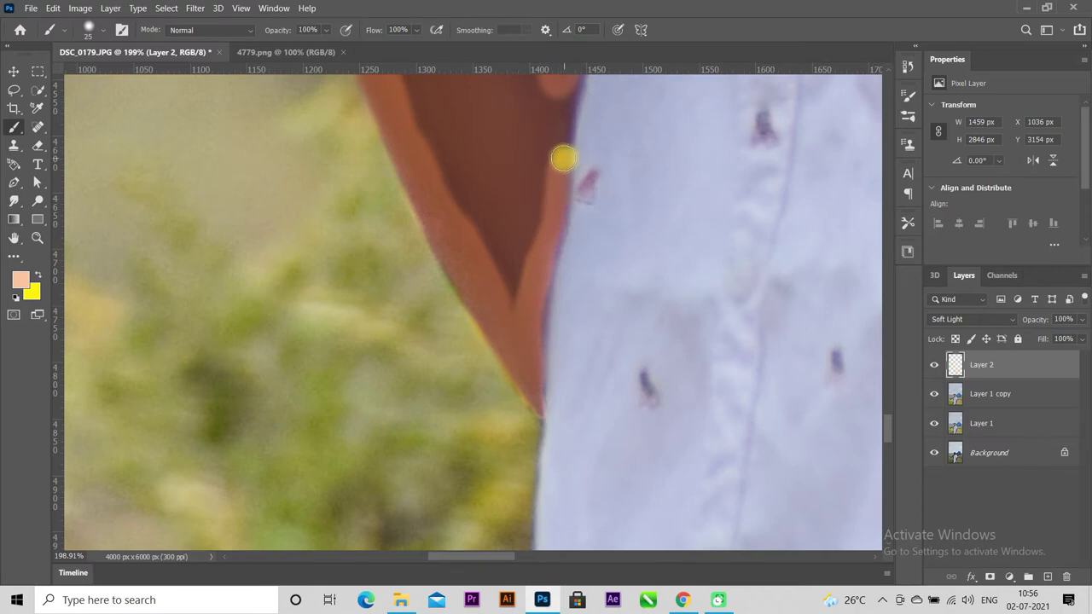
pyautogui.scroll(2, 563, 158)
pyautogui.moveTo(555, 214); pyautogui.dragTo(534, 265)
pyautogui.scroll(-5, 486, 260)
pyautogui.scroll(1, 485, 259)
pyautogui.press(']')
pyautogui.press(']')
pyautogui.press(']')
pyautogui.moveTo(463, 309)
pyautogui.mouseDown()
pyautogui.moveTo(470, 353)
pyautogui.moveTo(478, 296)
pyautogui.moveTo(401, 219)
pyautogui.mouseUp()
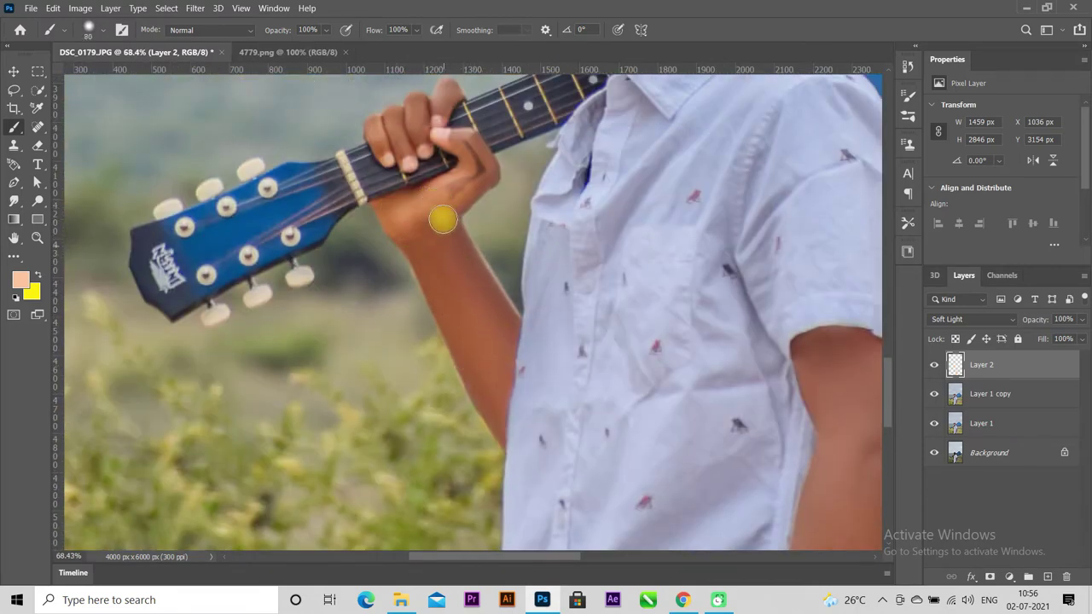
pyautogui.scroll(3, 431, 252)
pyautogui.scroll(1, 441, 278)
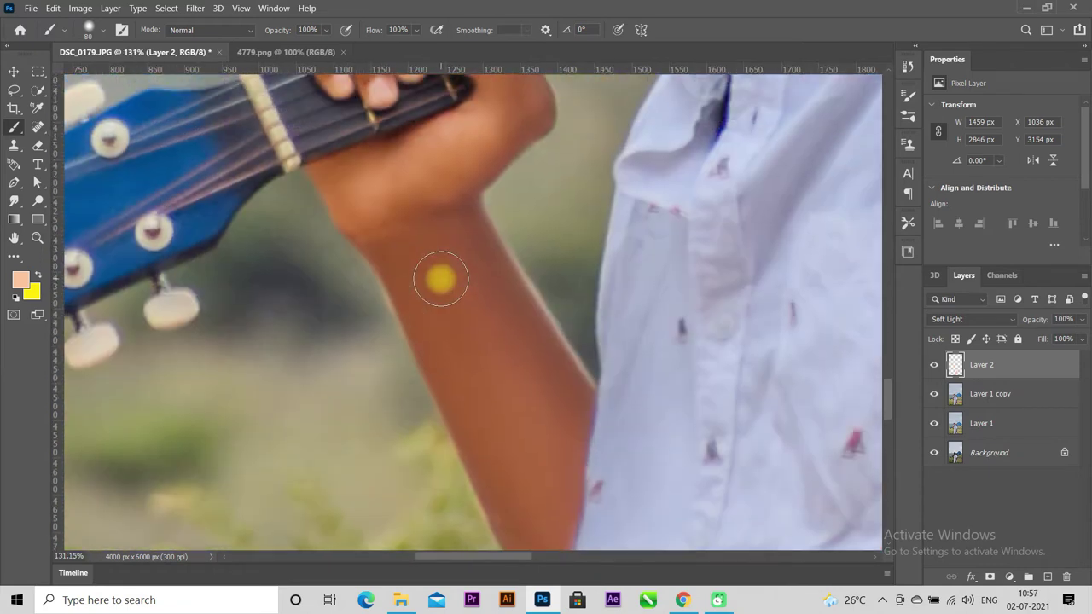
# - Add a layer mask to Layer 2 and reset the colours to black and white
pyautogui.click(989, 577)
pyautogui.press('d')
pyautogui.scroll(-1, 398, 287)
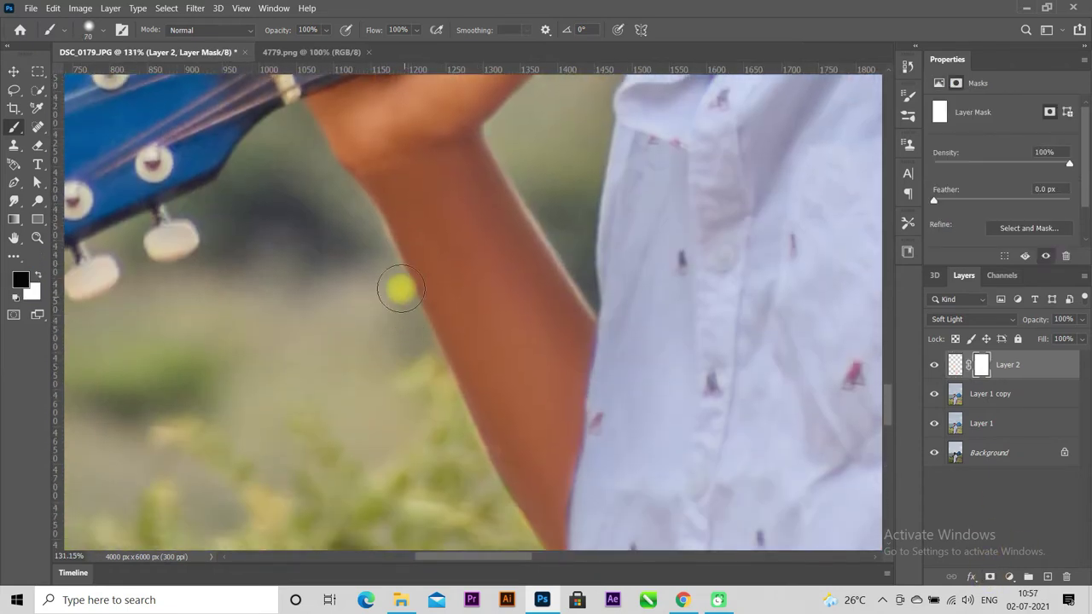
pyautogui.scroll(-1, 401, 256)
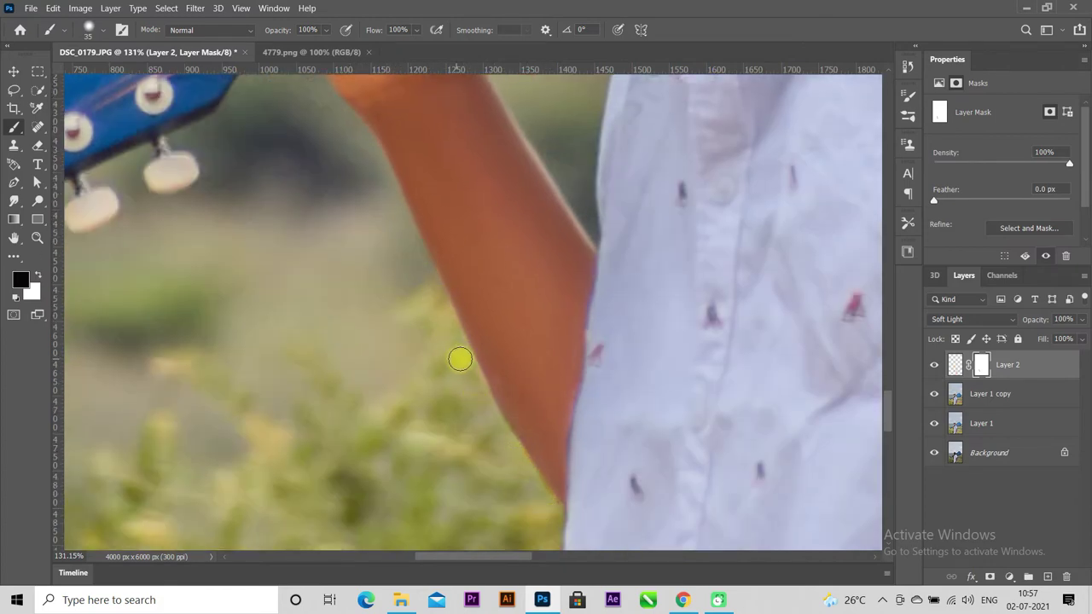
pyautogui.scroll(-3, 410, 290)
pyautogui.scroll(3, 441, 276)
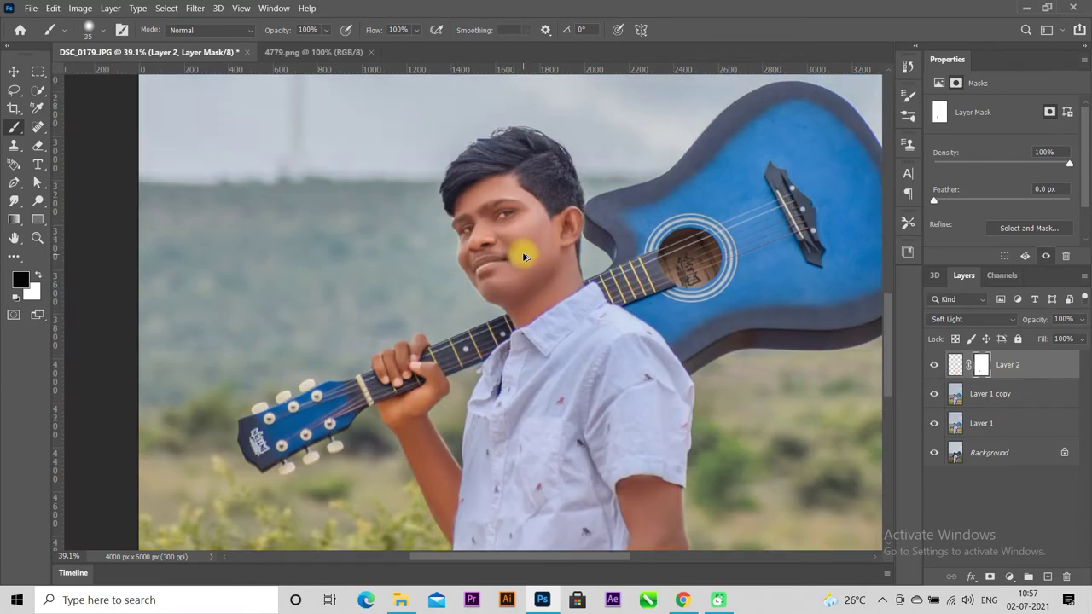
pyautogui.scroll(4, 313, 241)
pyautogui.scroll(2, 290, 281)
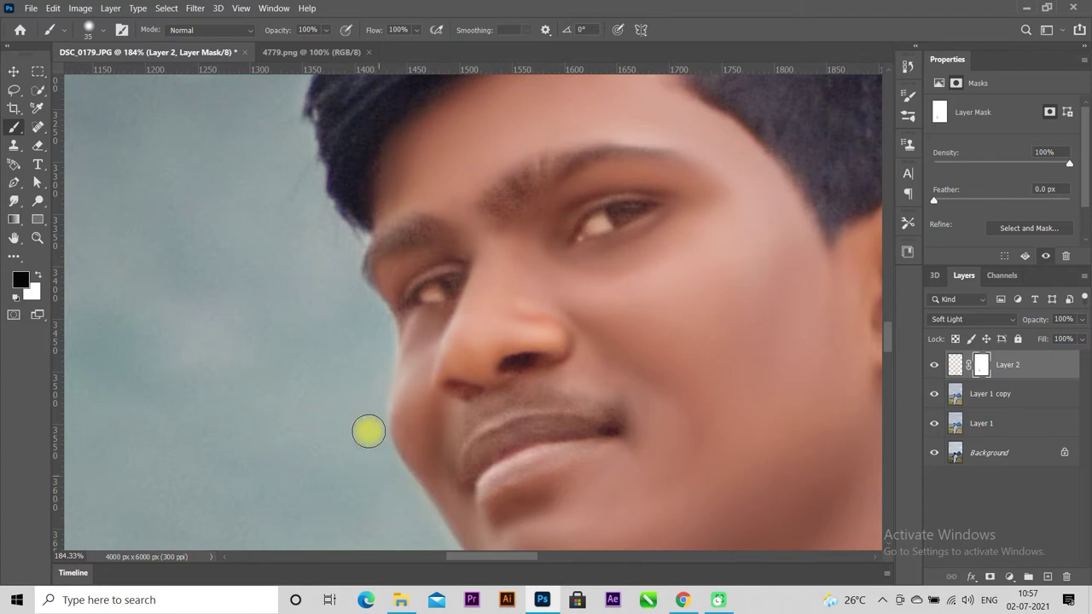
pyautogui.scroll(-5, 368, 431)
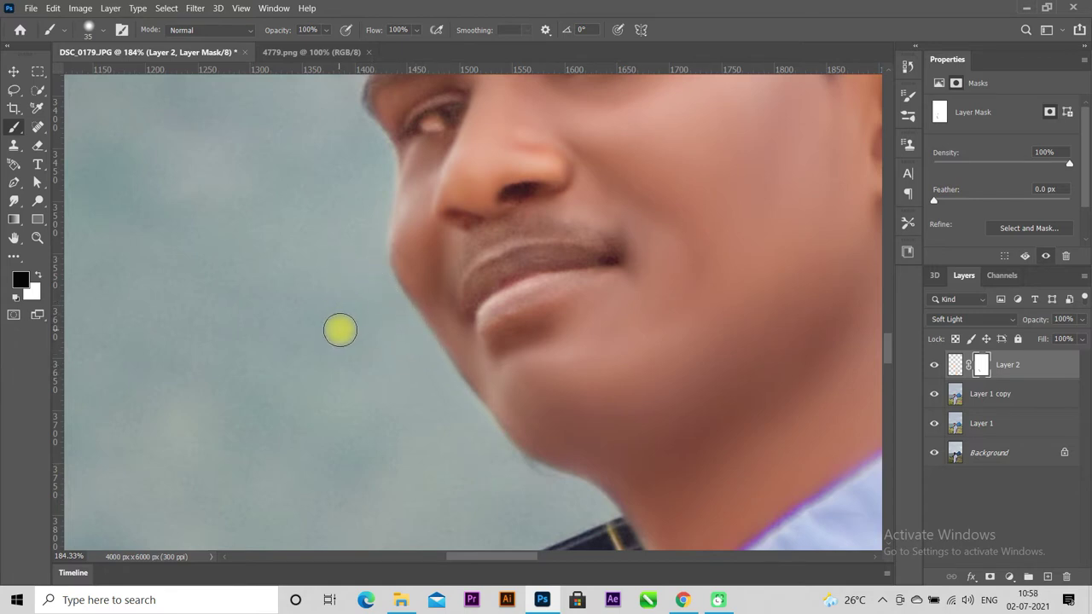
# - Switch Layer 2's target from its pixels back to its mask
pyautogui.click(954, 364)
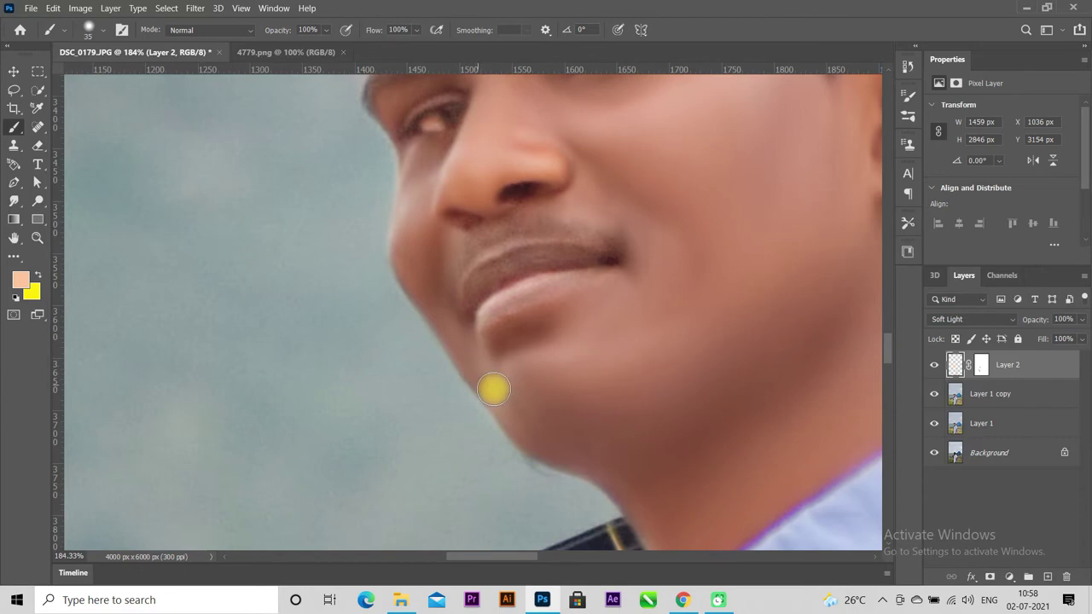
pyautogui.scroll(-3, 507, 349)
pyautogui.scroll(-3, 505, 353)
pyautogui.scroll(-1, 477, 352)
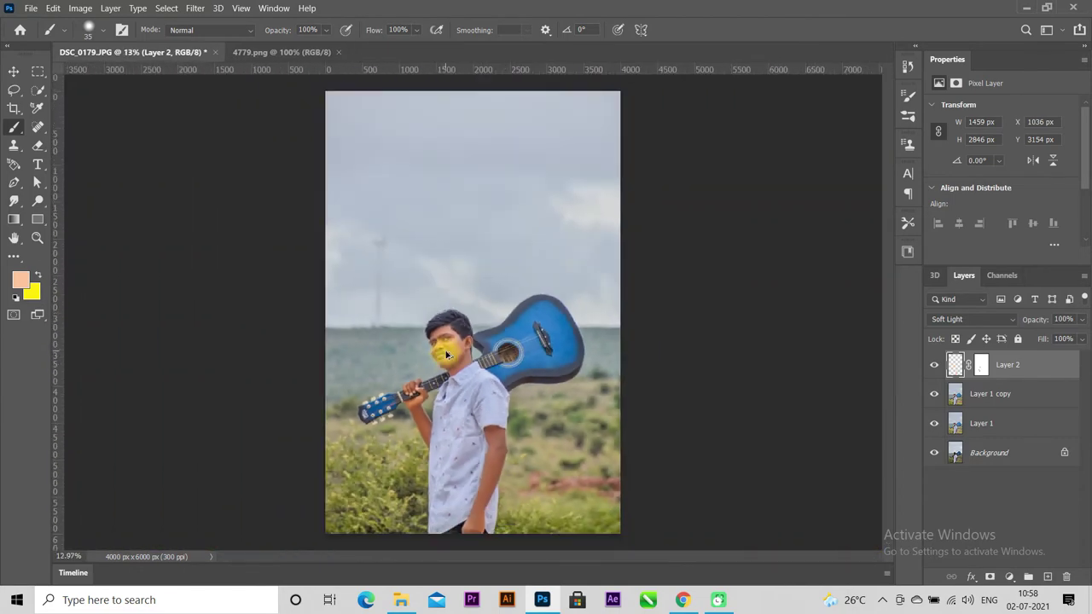
pyautogui.scroll(4, 446, 354)
pyautogui.click(980, 365)
pyautogui.scroll(3, 401, 303)
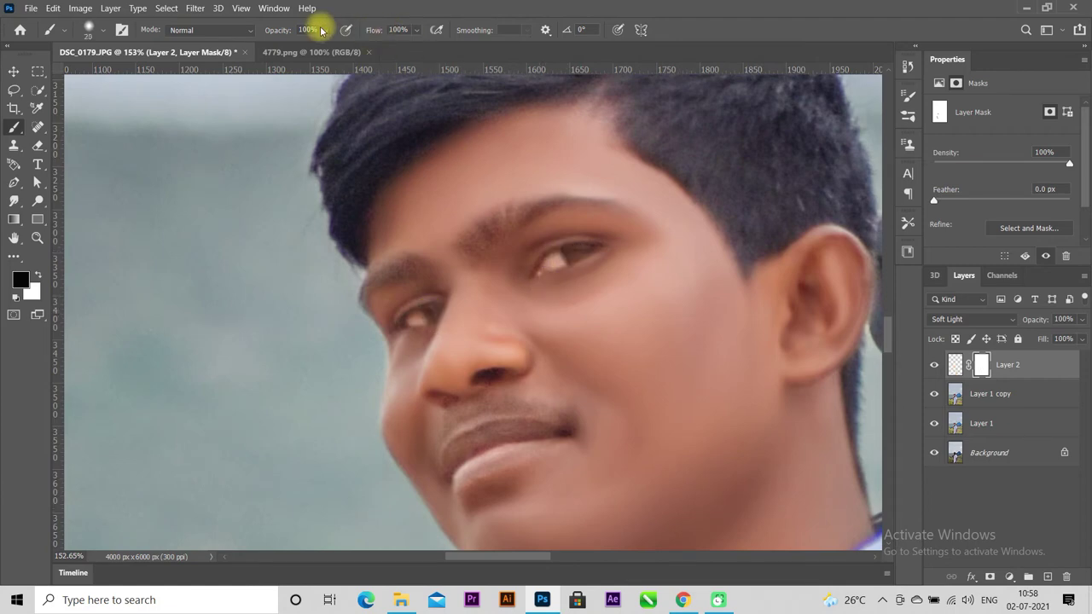
# - Set the brush to 50% opacity and size 25, and mask along the brows
pyautogui.write('50')
pyautogui.press('Return')
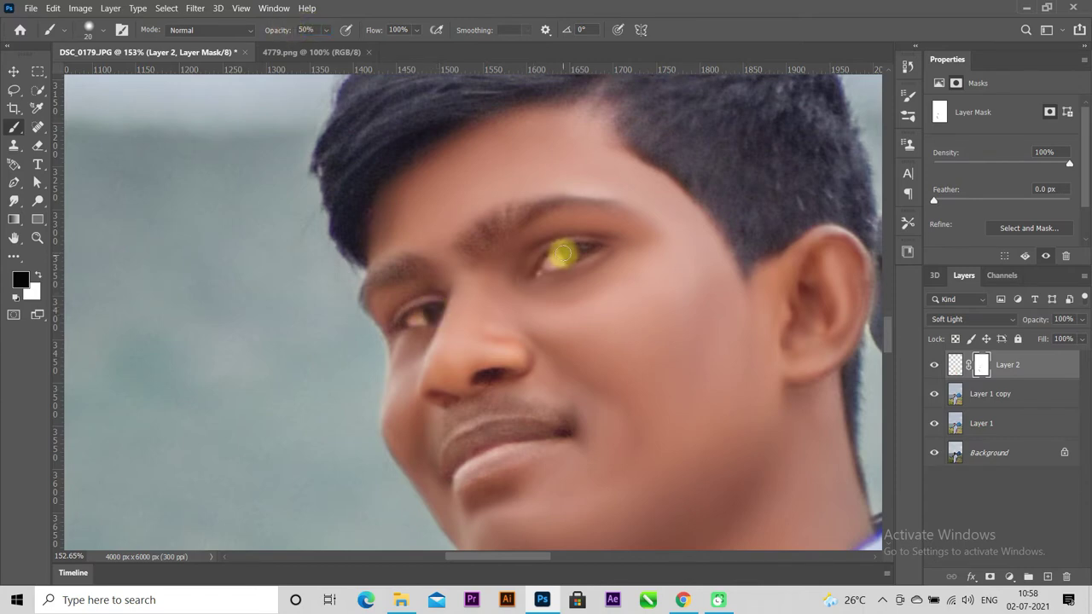
pyautogui.press(']')
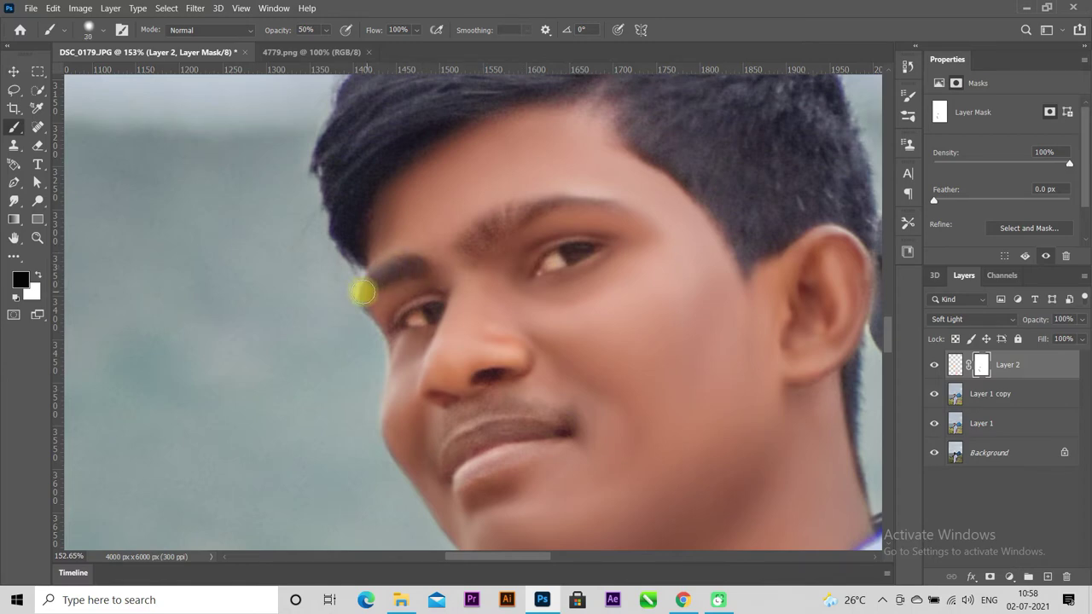
pyautogui.moveTo(476, 243); pyautogui.dragTo(520, 213)
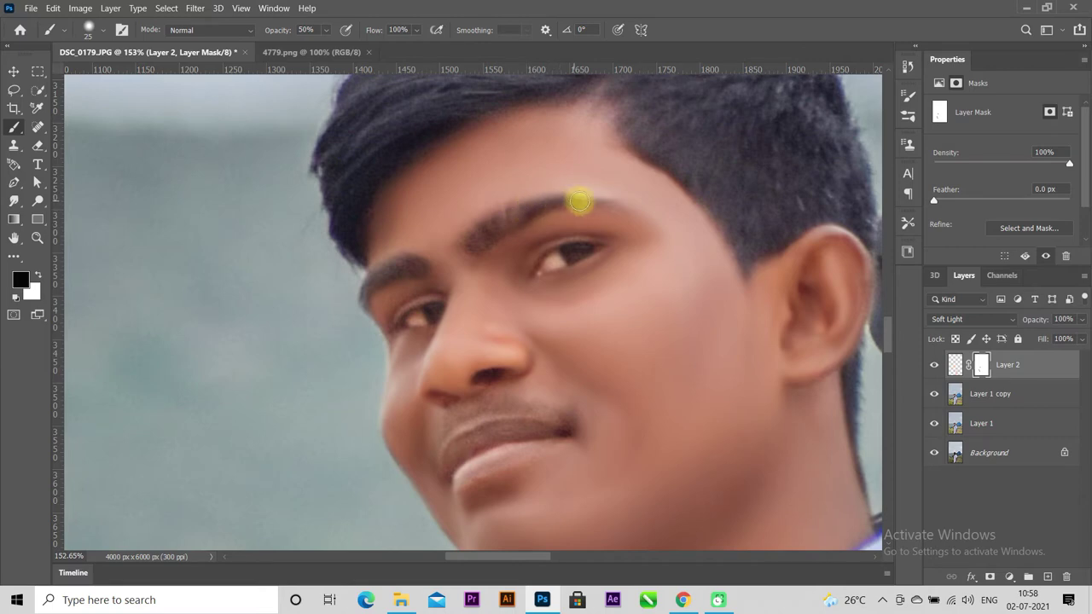
pyautogui.scroll(-2, 463, 304)
pyautogui.scroll(3, 644, 229)
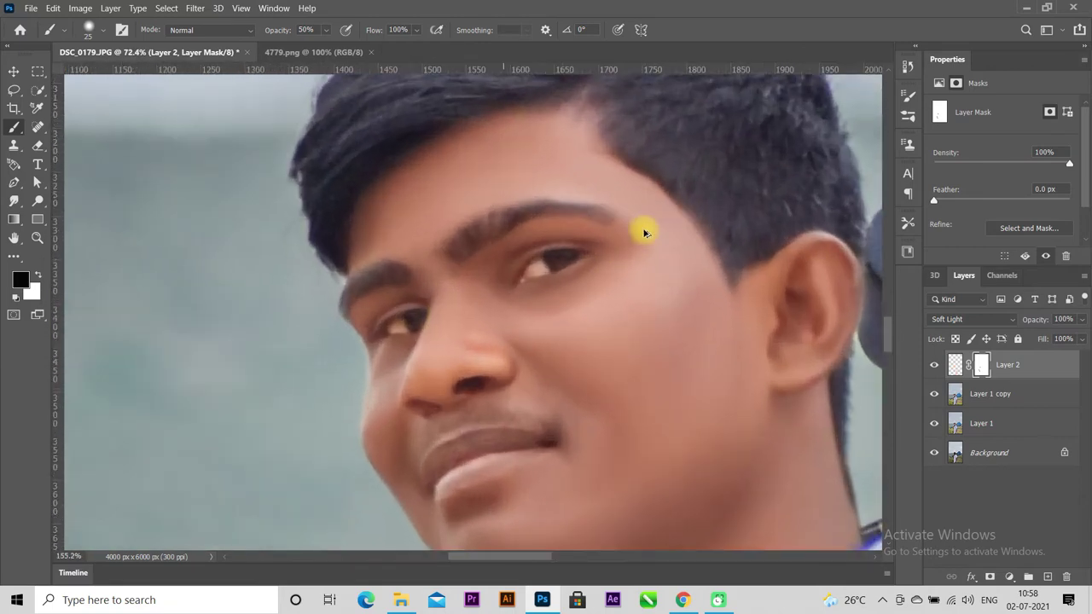
pyautogui.scroll(1, 611, 228)
pyautogui.moveTo(604, 231); pyautogui.dragTo(624, 227)
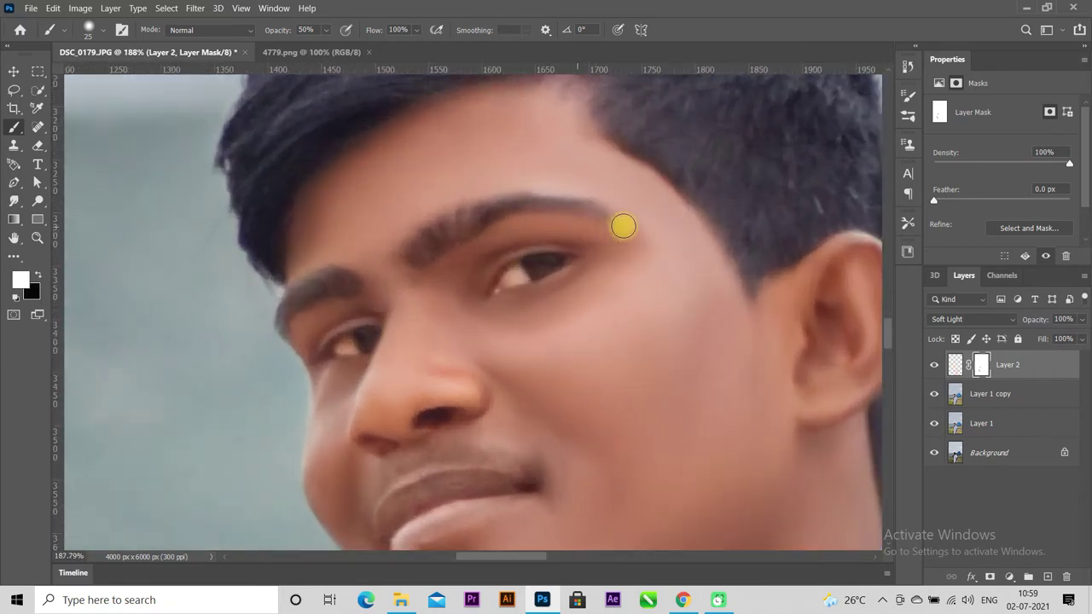
pyautogui.scroll(-2, 553, 256)
pyautogui.scroll(-2, 408, 343)
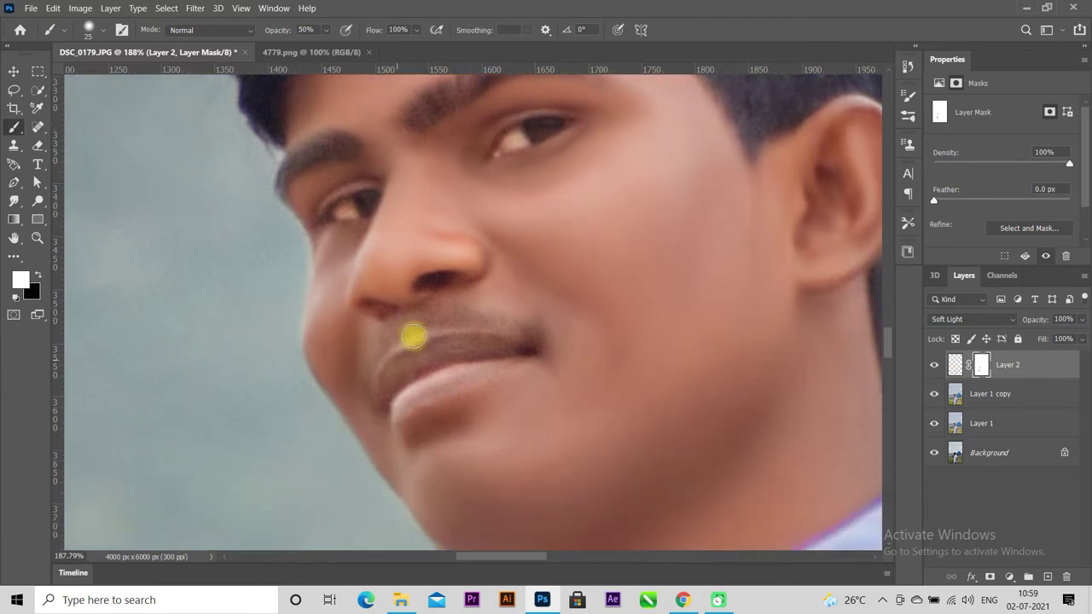
# - Swap the colours and paint the mask along the moustache
pyautogui.press('x')
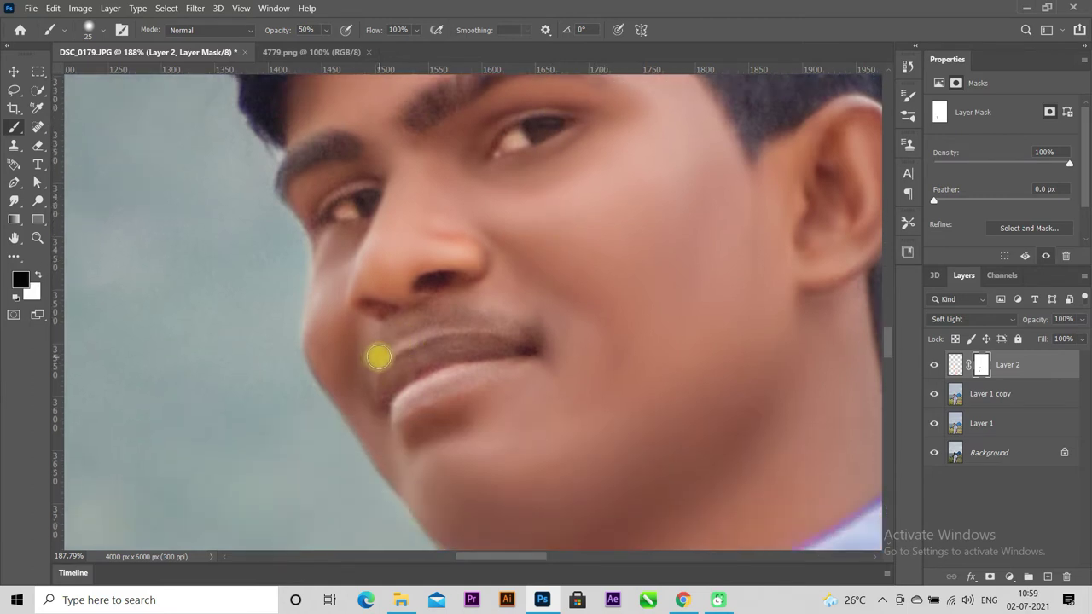
pyautogui.moveTo(379, 360); pyautogui.dragTo(427, 325)
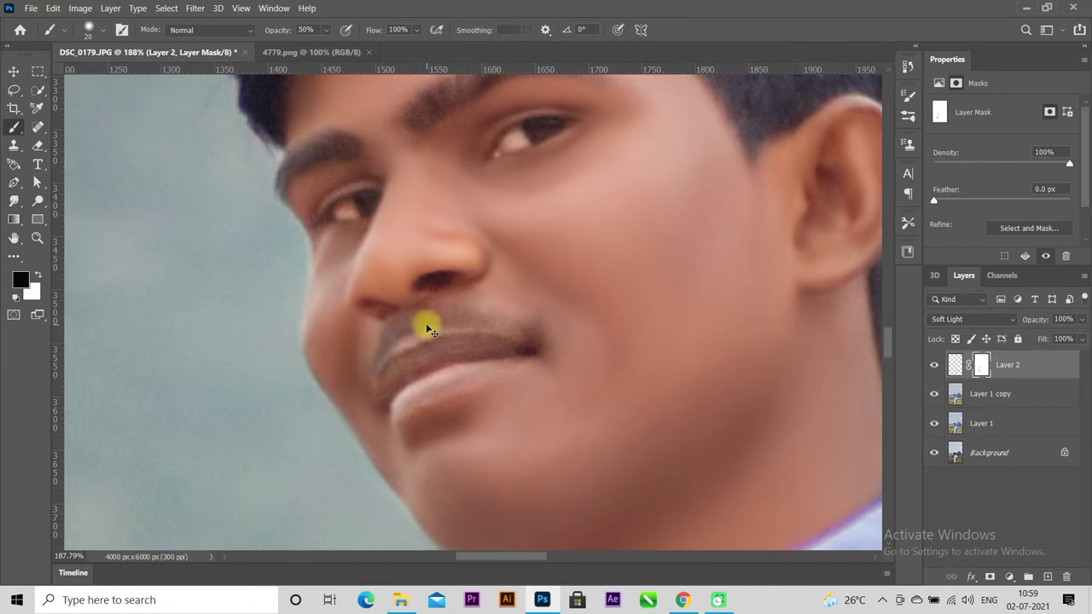
pyautogui.click(102, 30)
pyautogui.click(102, 30)
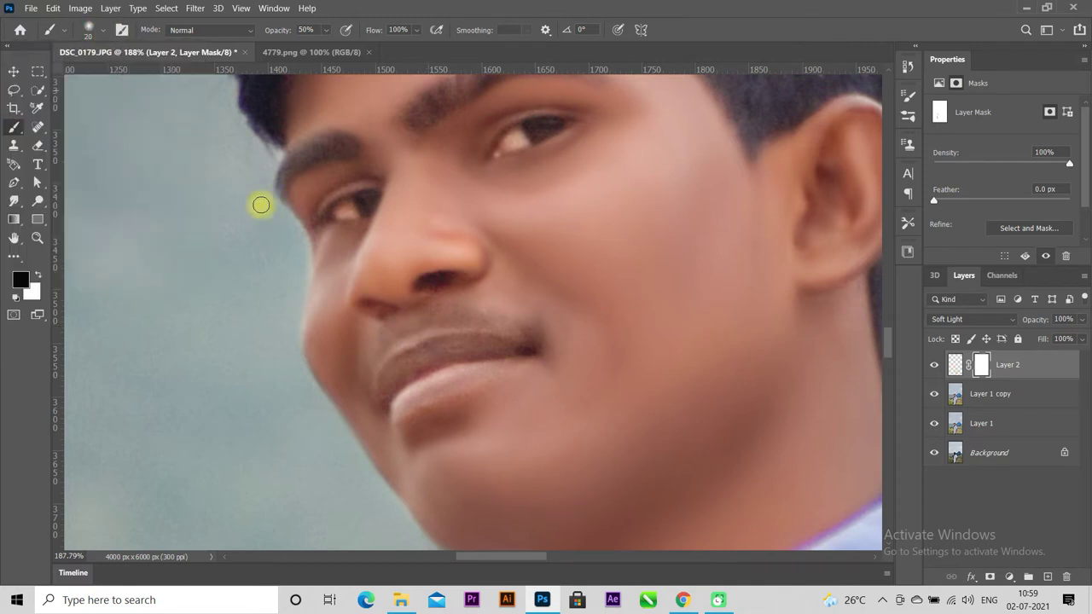
pyautogui.moveTo(397, 319)
pyautogui.mouseDown()
pyautogui.moveTo(500, 327)
pyautogui.moveTo(390, 355)
pyautogui.moveTo(376, 389)
pyautogui.moveTo(434, 395)
pyautogui.moveTo(511, 366)
pyautogui.moveTo(453, 366)
pyautogui.moveTo(406, 391)
pyautogui.moveTo(402, 358)
pyautogui.moveTo(510, 346)
pyautogui.moveTo(490, 362)
pyautogui.mouseUp()
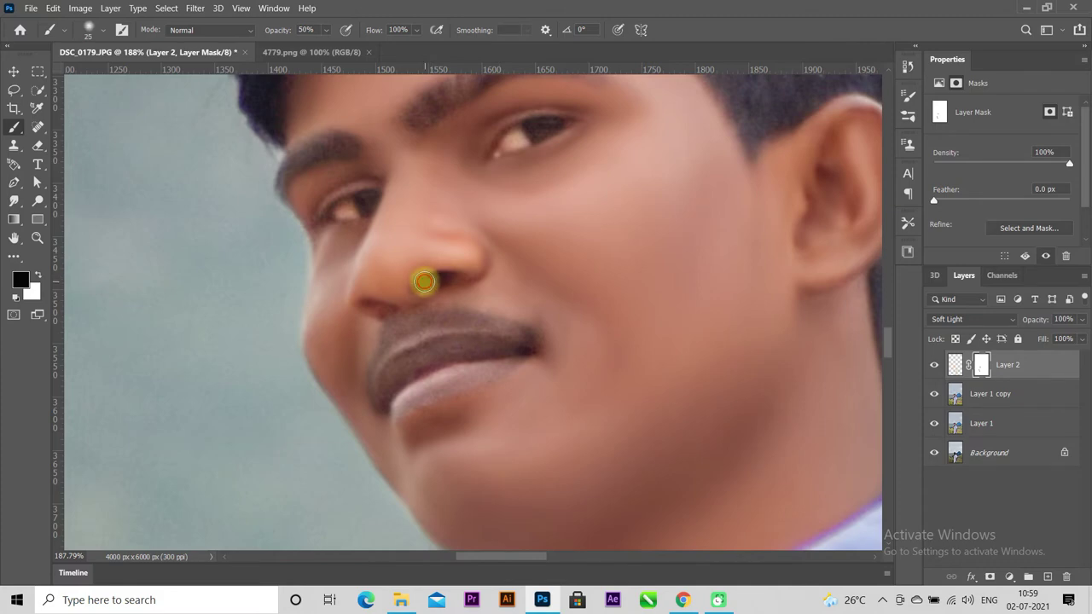
pyautogui.scroll(-5, 439, 343)
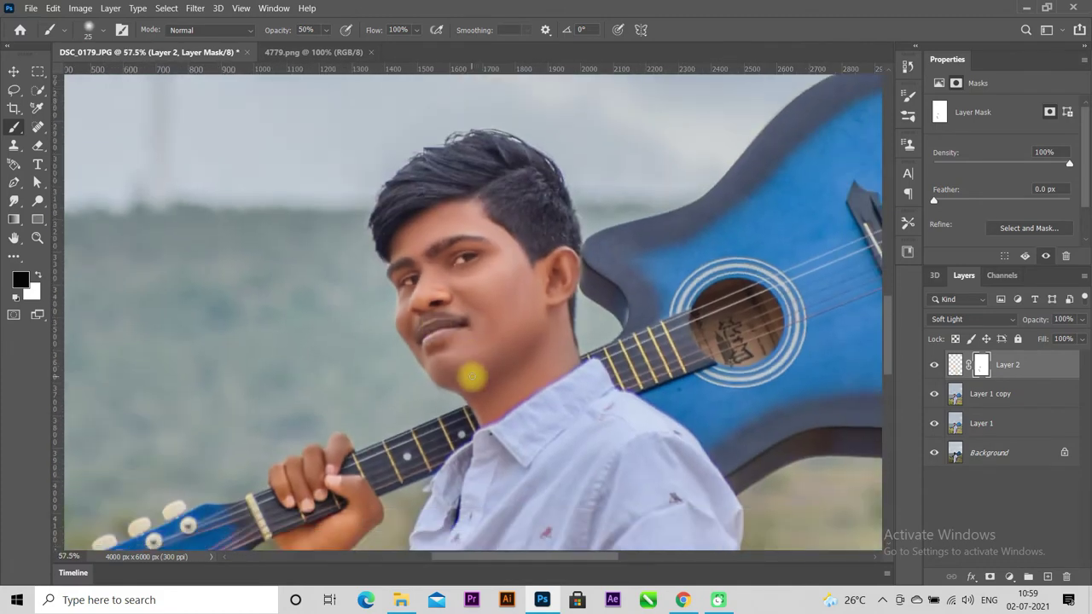
pyautogui.scroll(-5, 467, 372)
pyautogui.scroll(2, 468, 372)
pyautogui.scroll(3, 458, 361)
pyautogui.scroll(2, 452, 353)
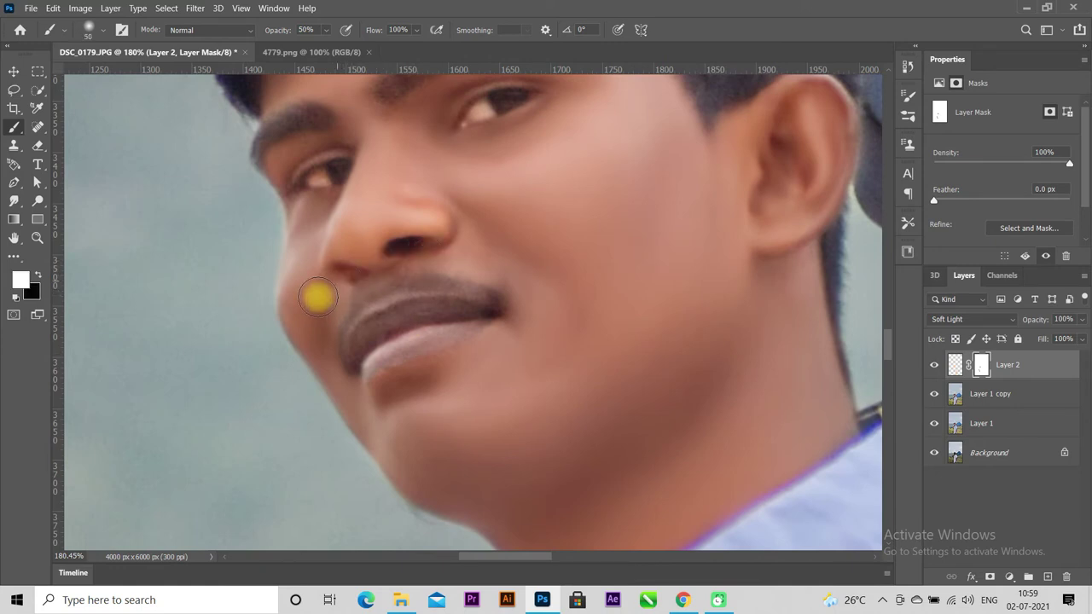
pyautogui.scroll(-2, 426, 349)
pyautogui.scroll(-3, 428, 350)
pyautogui.scroll(1, 429, 349)
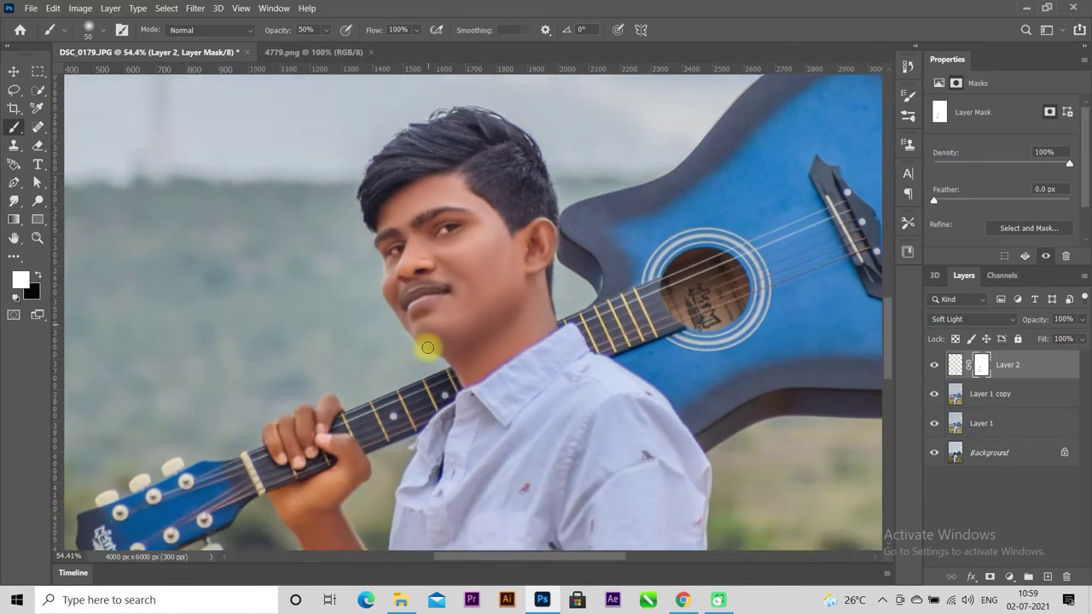
pyautogui.scroll(1, 428, 350)
pyautogui.scroll(-2, 429, 349)
pyautogui.scroll(-2, 429, 350)
pyautogui.scroll(-2, 428, 350)
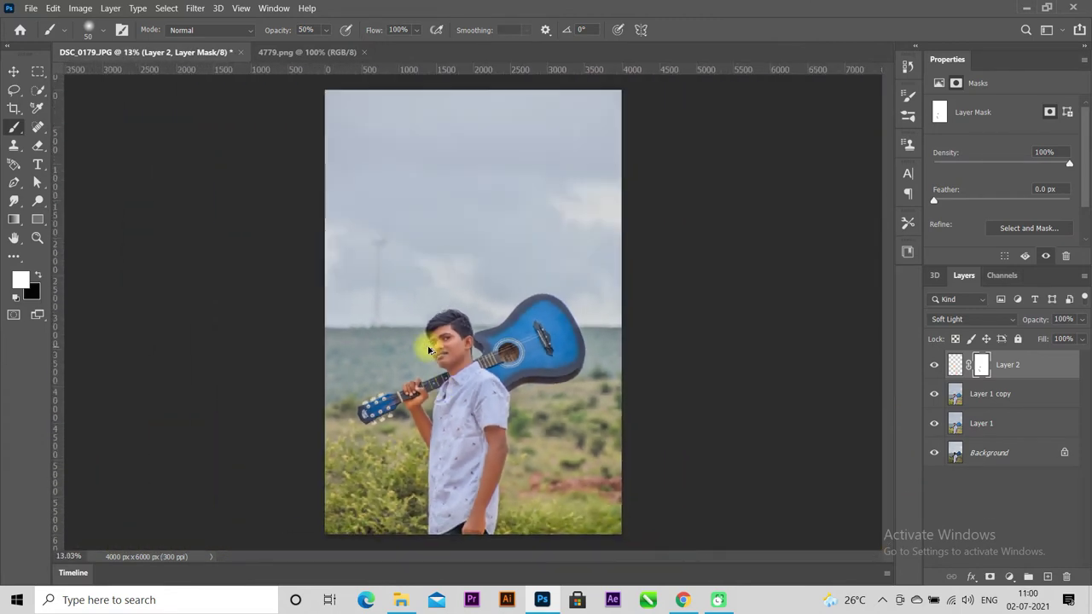
pyautogui.scroll(1, 427, 344)
# - Lower Layer 2 opacity to about 68% and add a Selective Color layer clipped to it
pyautogui.click(935, 367)
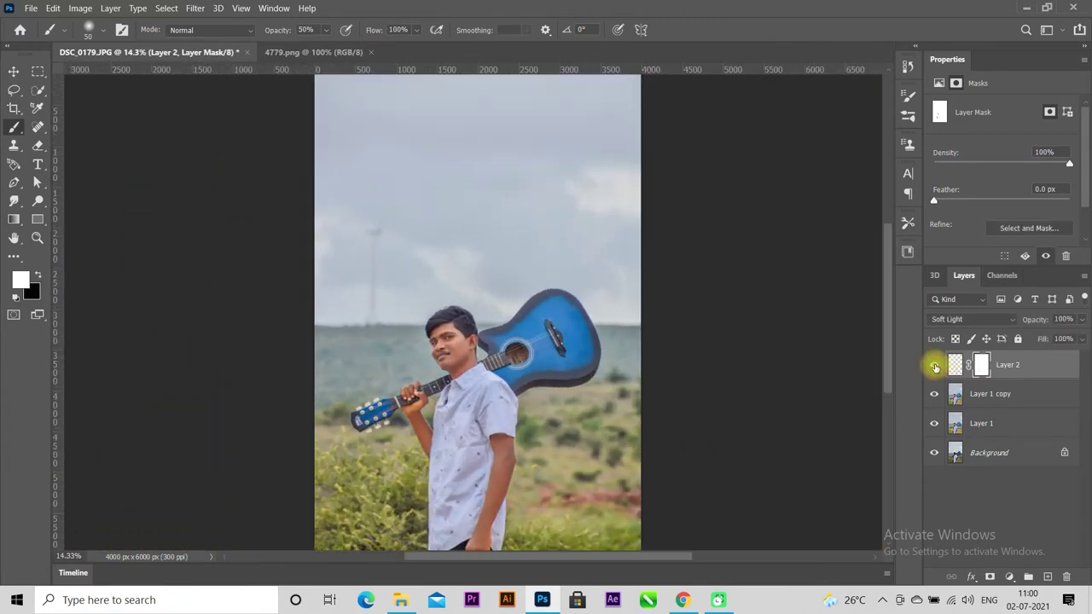
pyautogui.moveTo(1063, 338); pyautogui.dragTo(1052, 338)
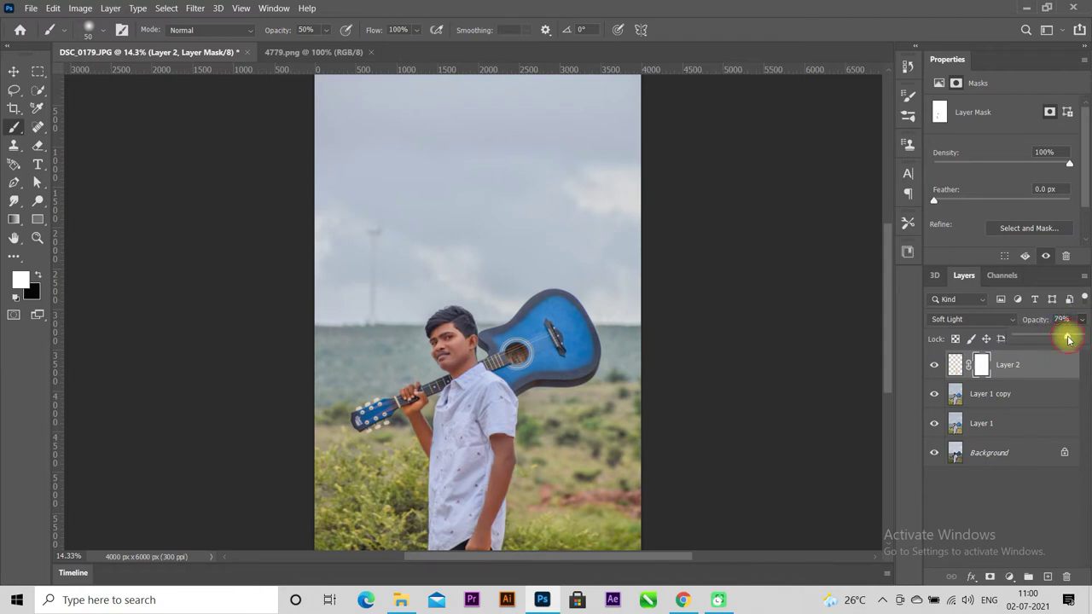
pyautogui.click(1009, 577)
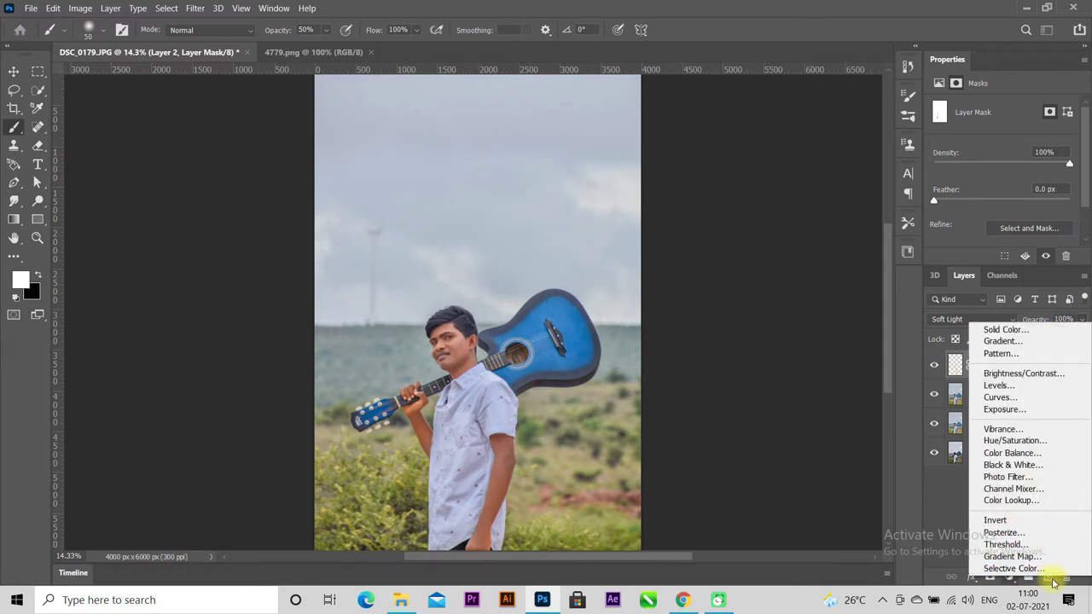
pyautogui.click(983, 256)
# - Set Reds Black to -100 and Yellows to Cyan -36, Yellow +53, Black -93
pyautogui.click(995, 122)
pyautogui.click(989, 112)
pyautogui.moveTo(1001, 235)
pyautogui.mouseDown()
pyautogui.moveTo(1063, 232)
pyautogui.moveTo(884, 249)
pyautogui.mouseUp()
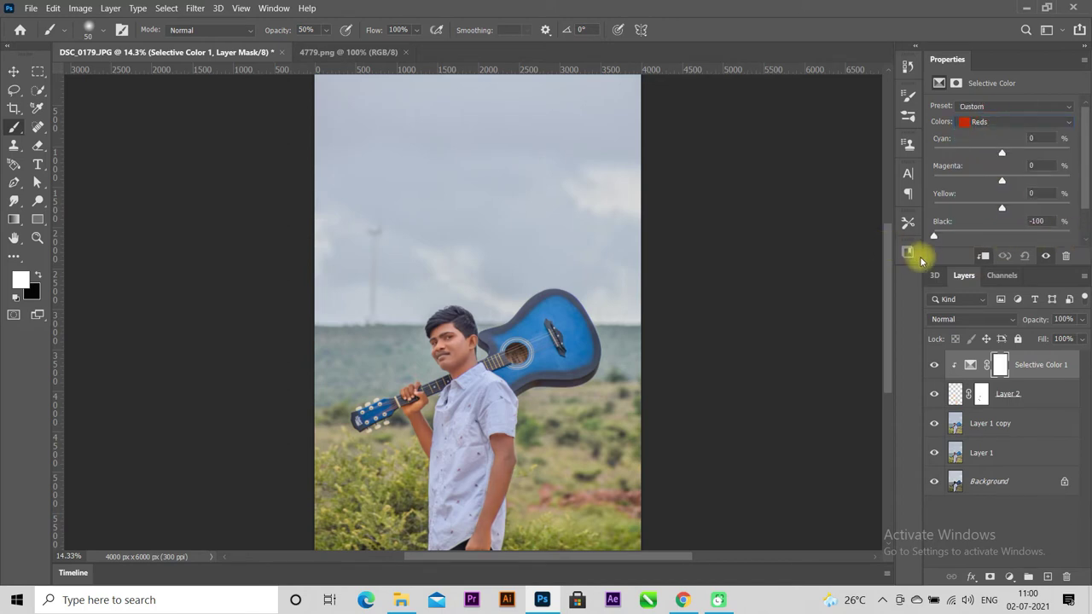
pyautogui.click(985, 122)
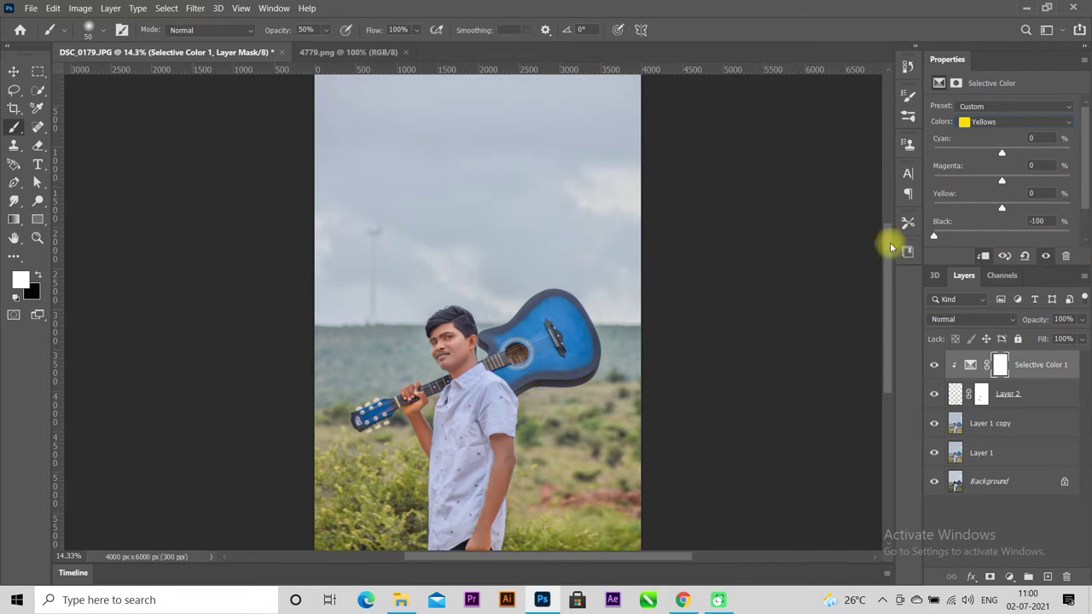
pyautogui.moveTo(933, 235); pyautogui.dragTo(939, 235)
pyautogui.moveTo(1001, 208)
pyautogui.mouseDown()
pyautogui.moveTo(1044, 215)
pyautogui.moveTo(887, 226)
pyautogui.moveTo(1077, 220)
pyautogui.moveTo(1037, 213)
pyautogui.mouseUp()
pyautogui.moveTo(1002, 153); pyautogui.dragTo(973, 157)
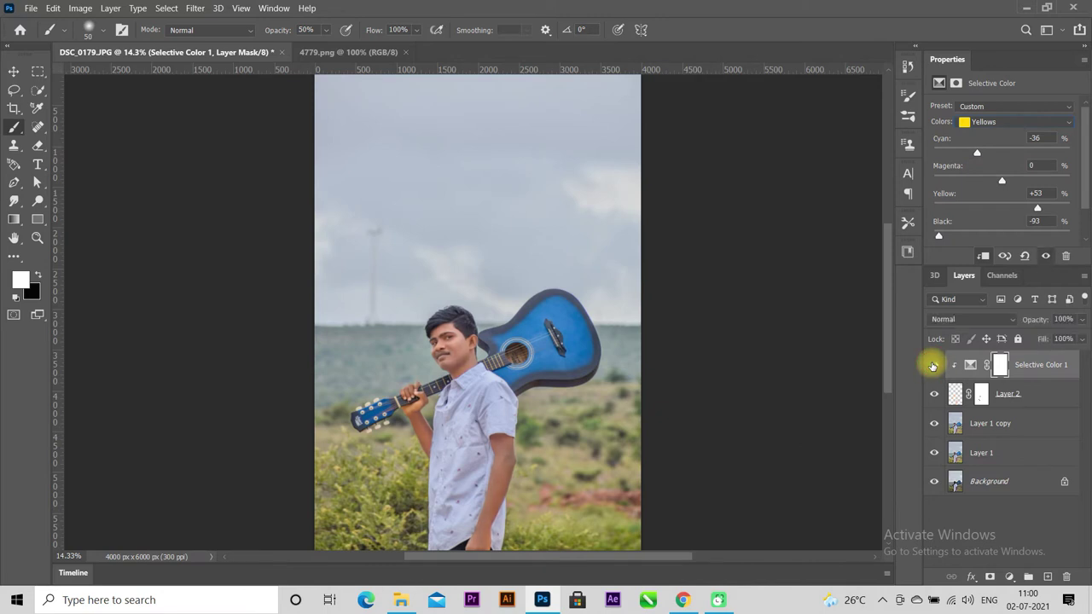
pyautogui.click(13, 71)
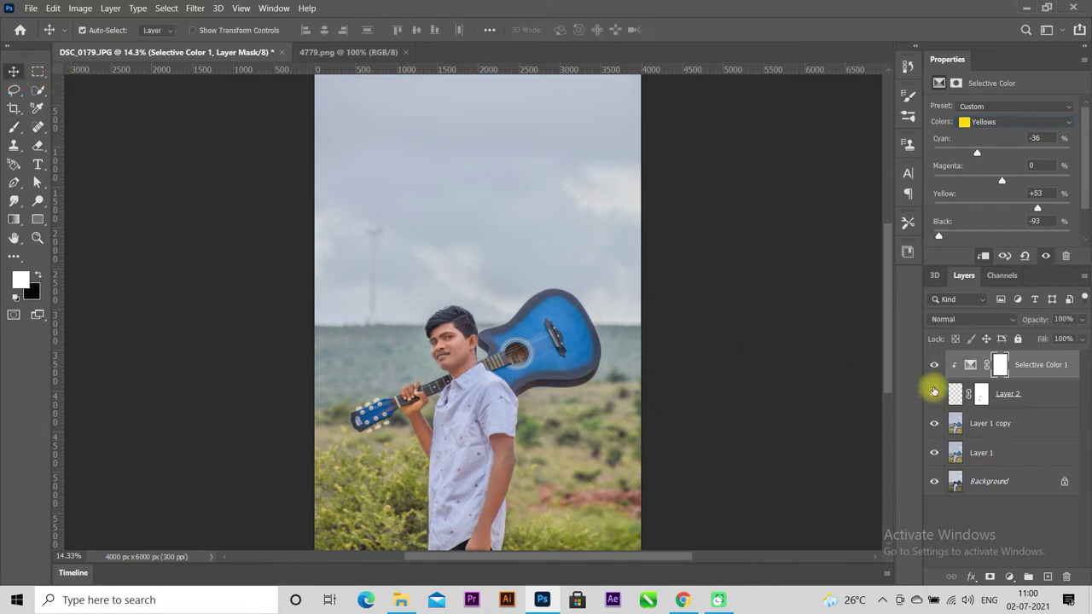
pyautogui.click(1035, 428)
# - Stamp the visible layers into Layer 3 and grade it: Blacks +75, darker Shadows, more Contrast and Clarity
pyautogui.click(1024, 367)
pyautogui.hotkey('ctrl', 'alt', 'shift', 'e')
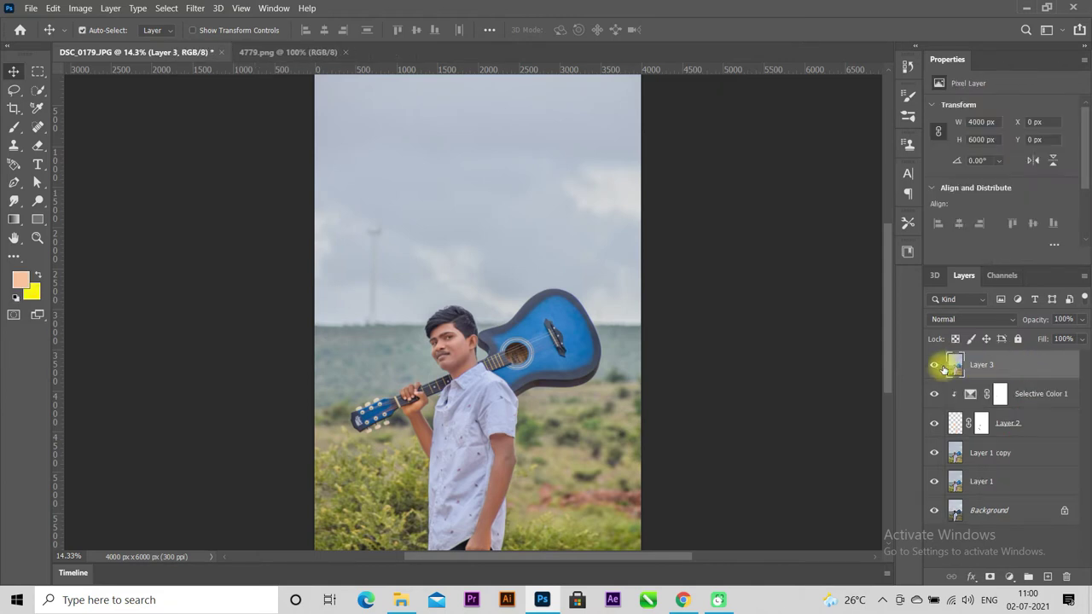
pyautogui.click(194, 8)
pyautogui.click(247, 121)
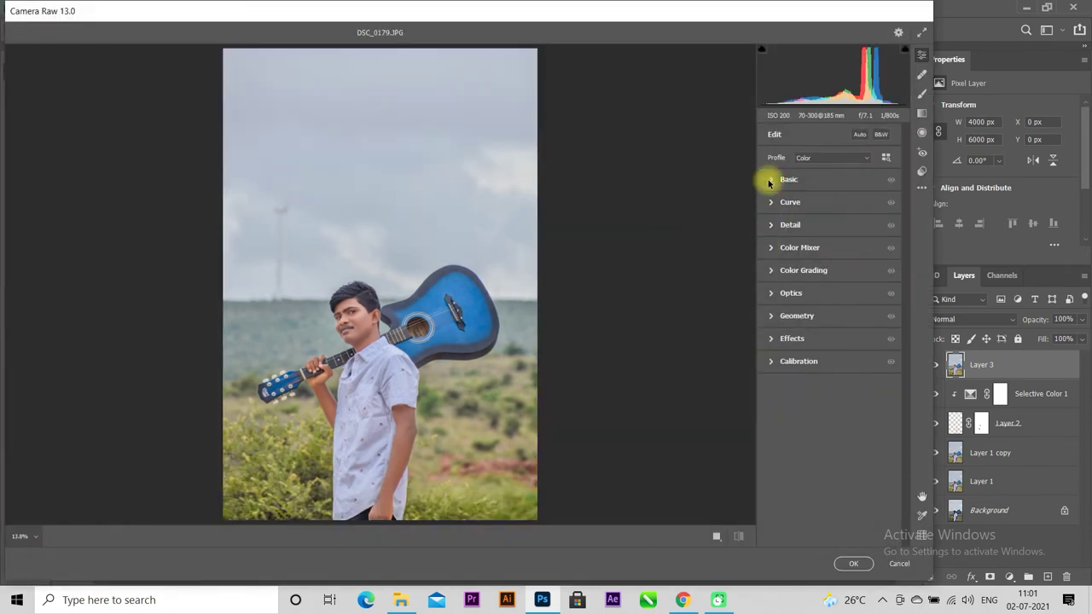
pyautogui.click(771, 179)
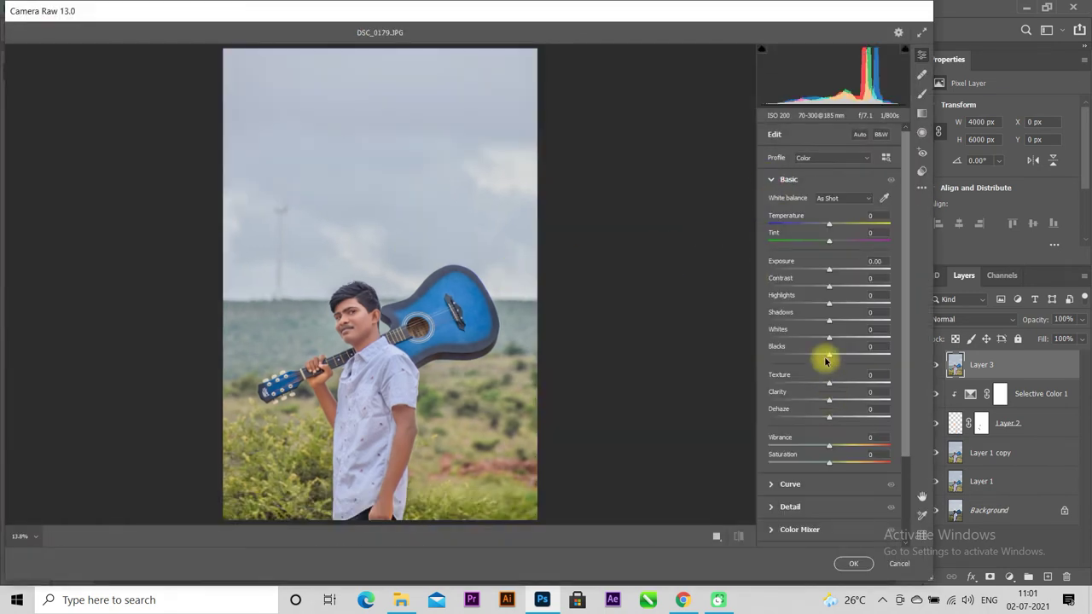
pyautogui.moveTo(831, 358)
pyautogui.mouseDown()
pyautogui.moveTo(892, 356)
pyautogui.moveTo(877, 355)
pyautogui.mouseUp()
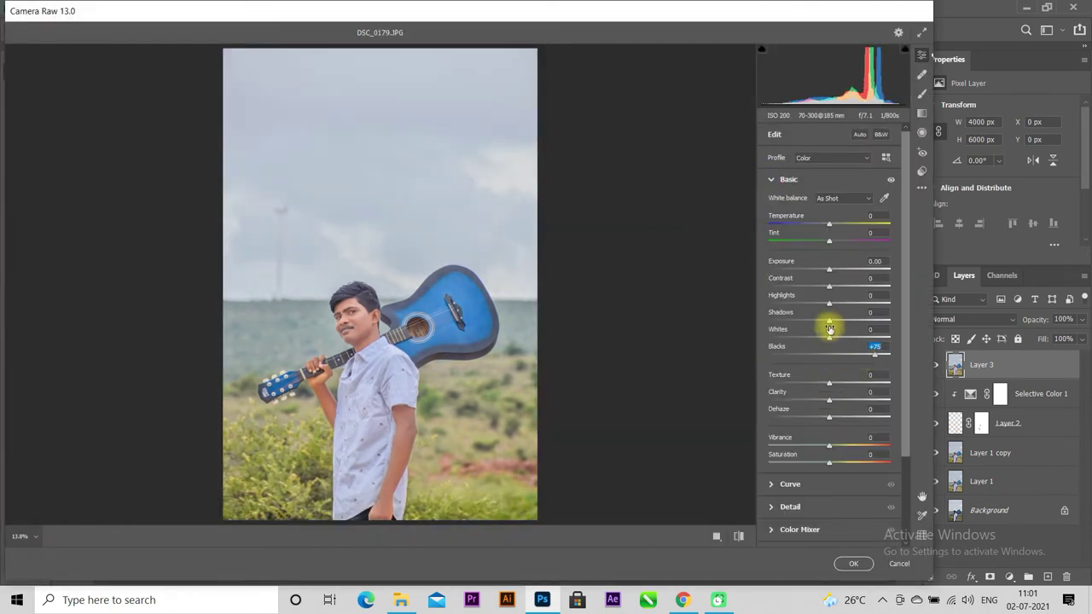
pyautogui.moveTo(831, 324)
pyautogui.mouseDown()
pyautogui.moveTo(862, 324)
pyautogui.moveTo(789, 336)
pyautogui.mouseUp()
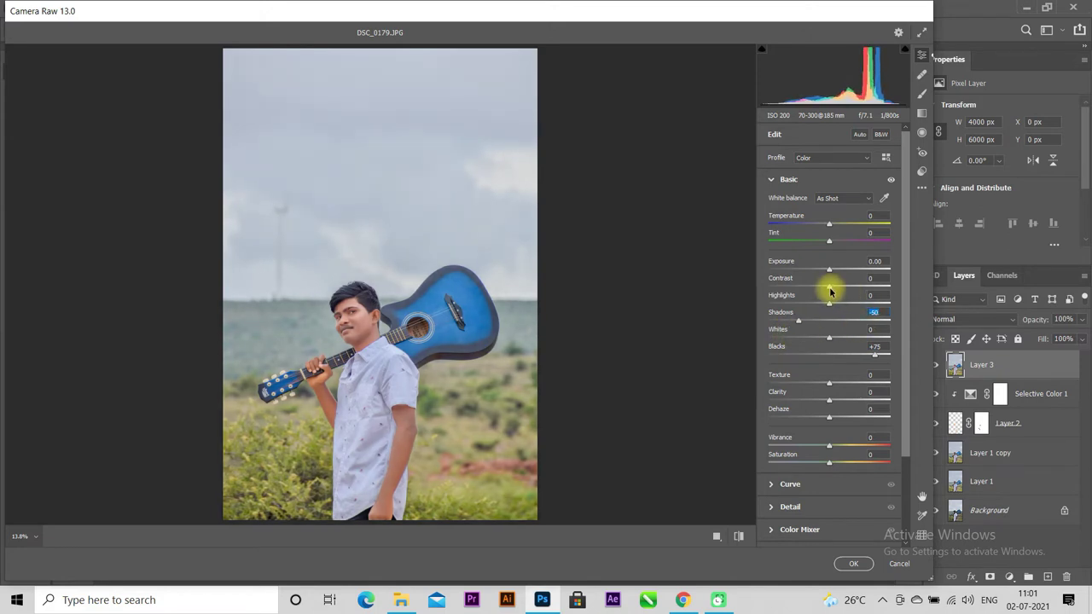
pyautogui.moveTo(829, 289); pyautogui.dragTo(857, 295)
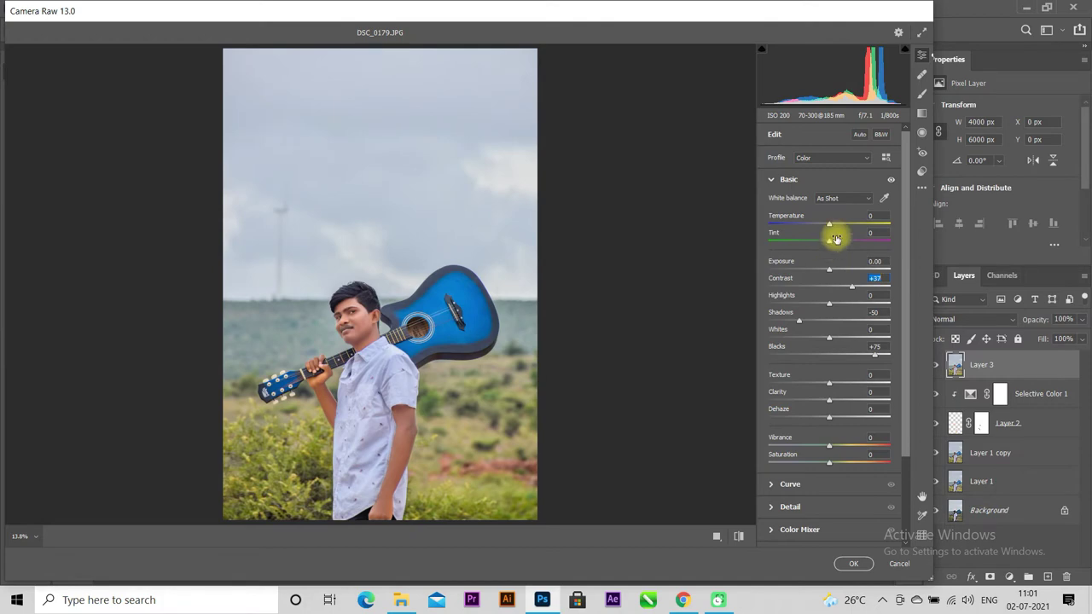
pyautogui.moveTo(829, 400)
pyautogui.mouseDown()
pyautogui.moveTo(850, 404)
pyautogui.moveTo(848, 421)
pyautogui.moveTo(811, 419)
pyautogui.moveTo(870, 421)
pyautogui.moveTo(834, 425)
pyautogui.mouseUp()
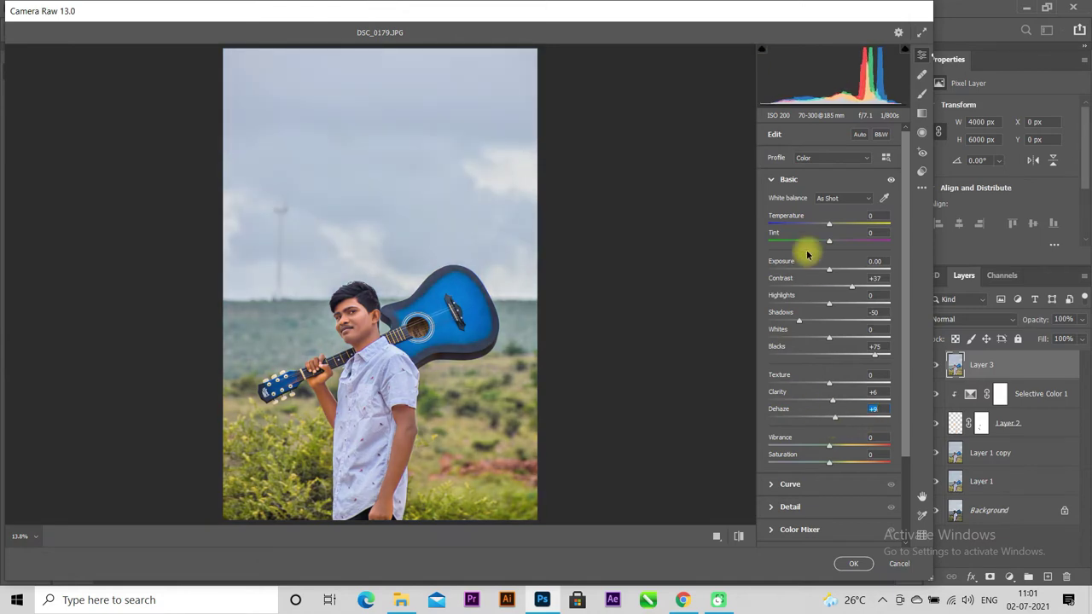
# - Adjust the orange tones in the Color Mixer and apply the Camera Raw grade
pyautogui.click(771, 179)
pyautogui.click(776, 248)
pyautogui.click(788, 283)
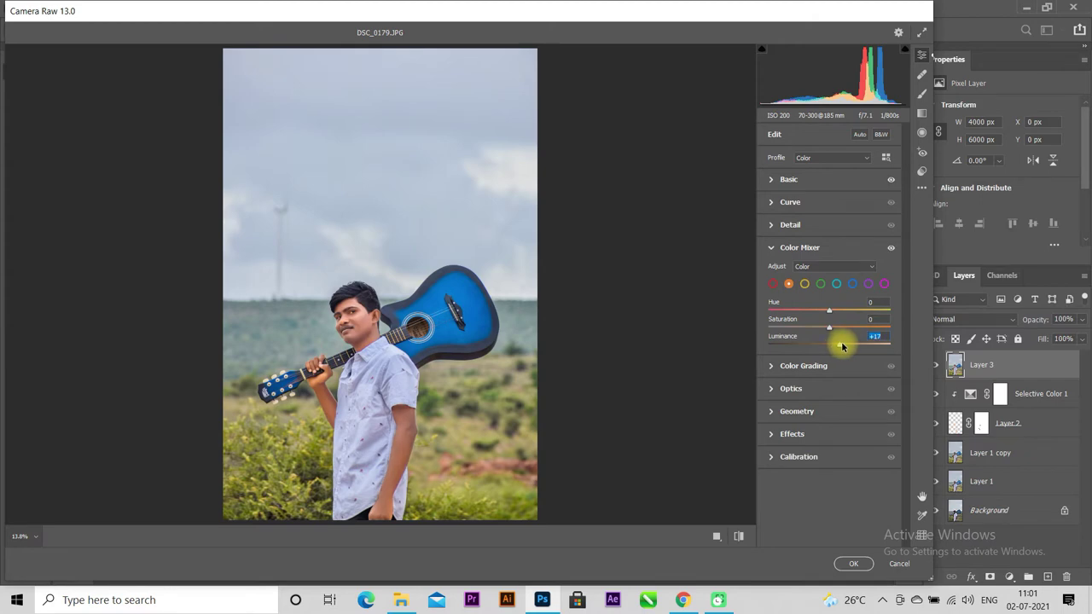
pyautogui.click(778, 248)
pyautogui.click(853, 563)
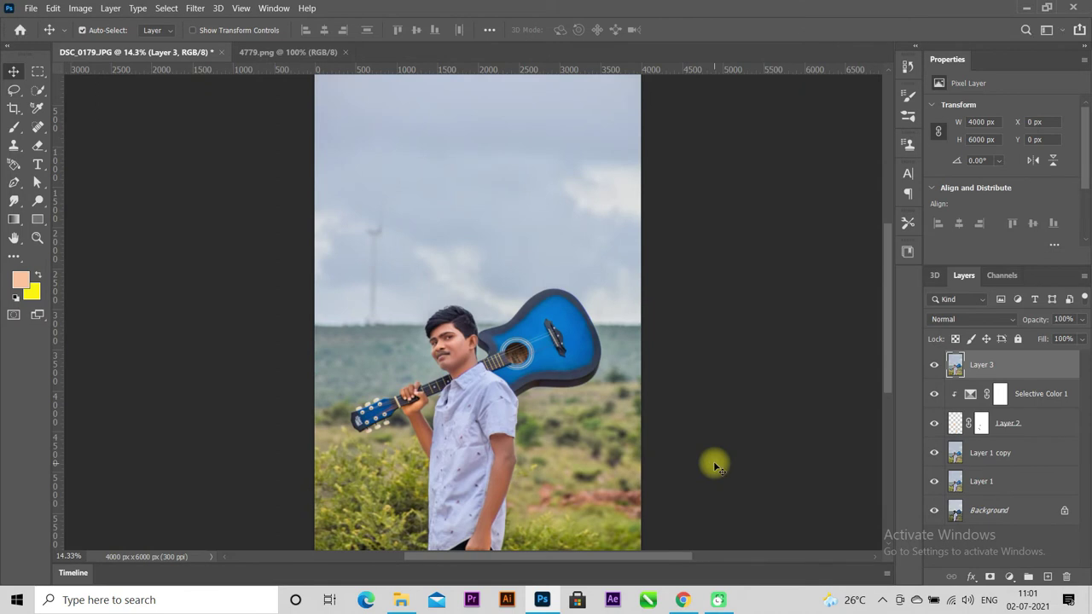
pyautogui.hotkey('ctrl', '-')
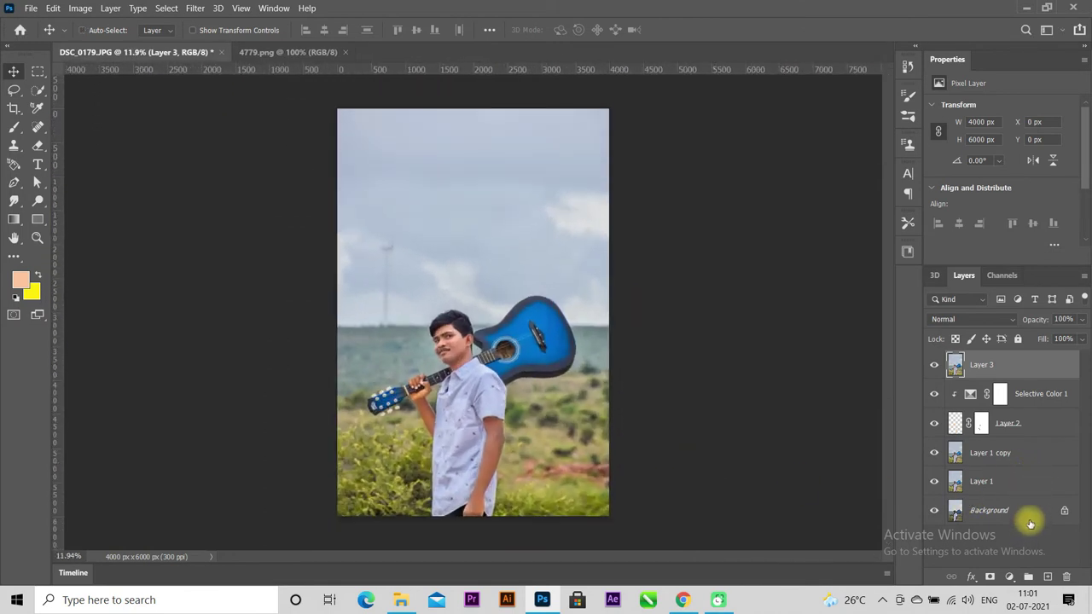
# - Duplicate Layer 3 and apply a Camera Raw Dehaze of +97 to the copy
pyautogui.hotkey('ctrl', 'j')
pyautogui.click(194, 8)
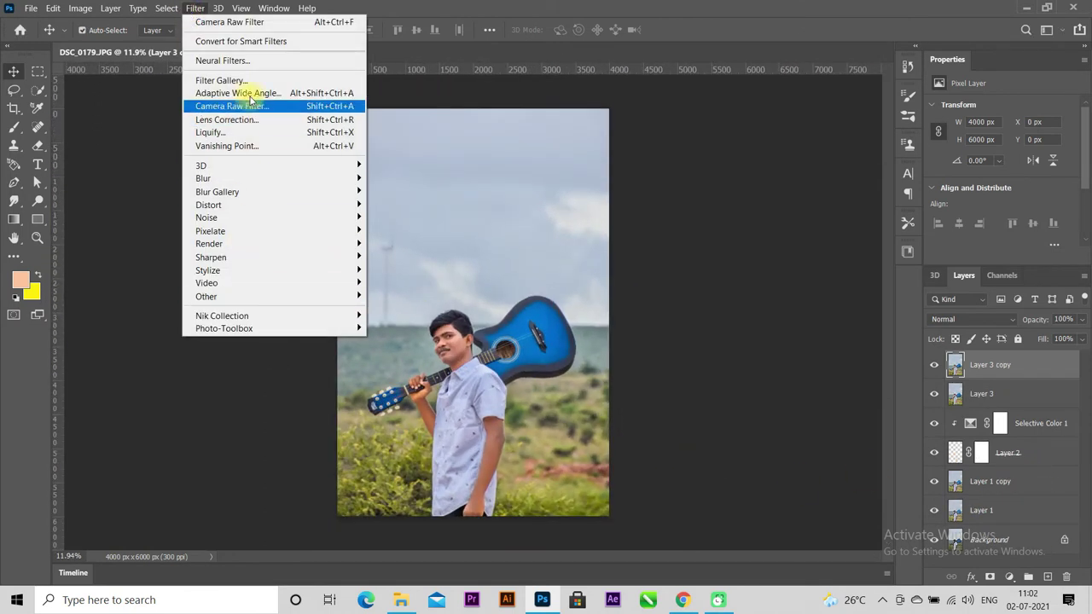
pyautogui.click(249, 104)
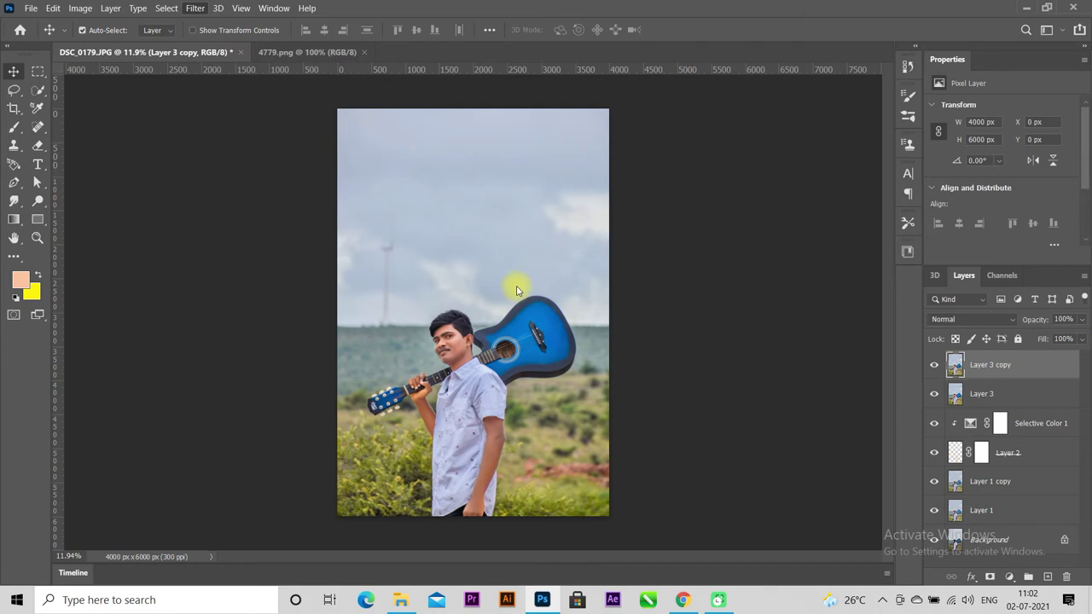
pyautogui.click(773, 179)
pyautogui.moveTo(832, 411); pyautogui.dragTo(888, 418)
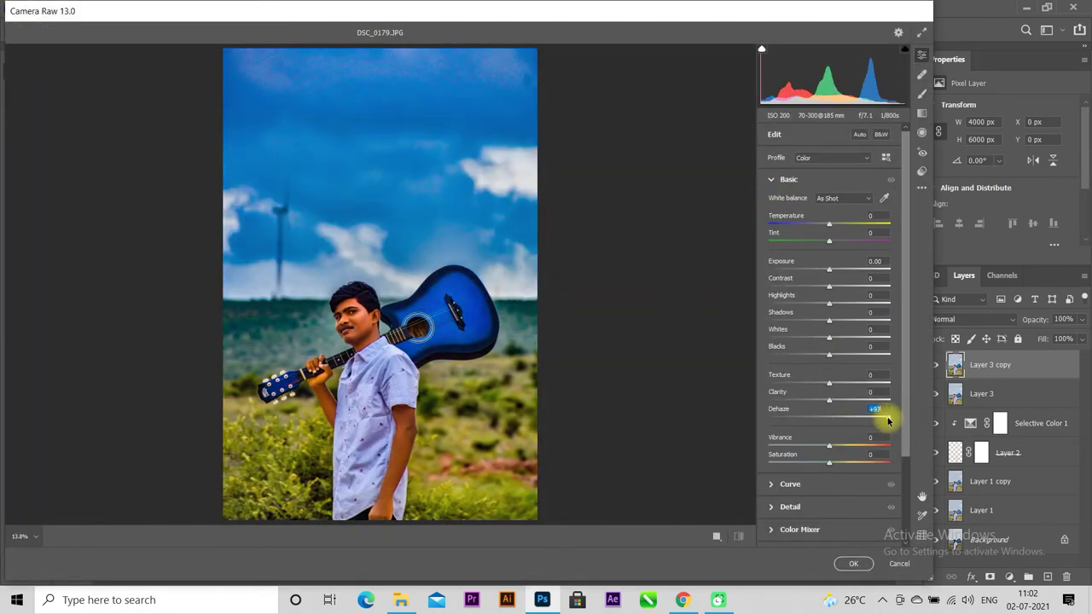
pyautogui.click(853, 564)
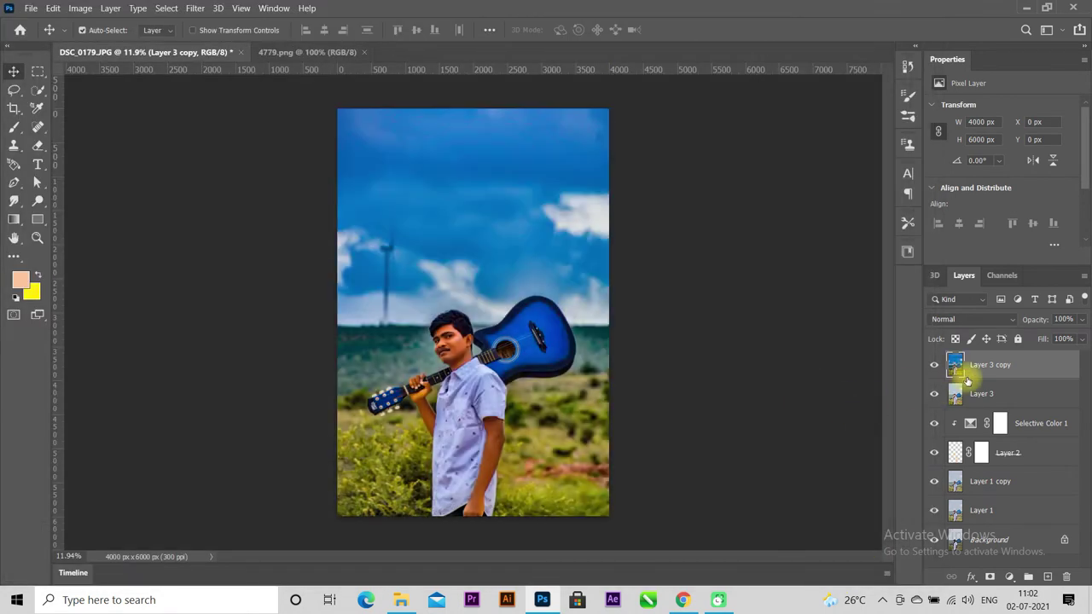
# - Add an inverted layer mask and reveal the dehazed sky with a top-down gradient
pyautogui.click(990, 577)
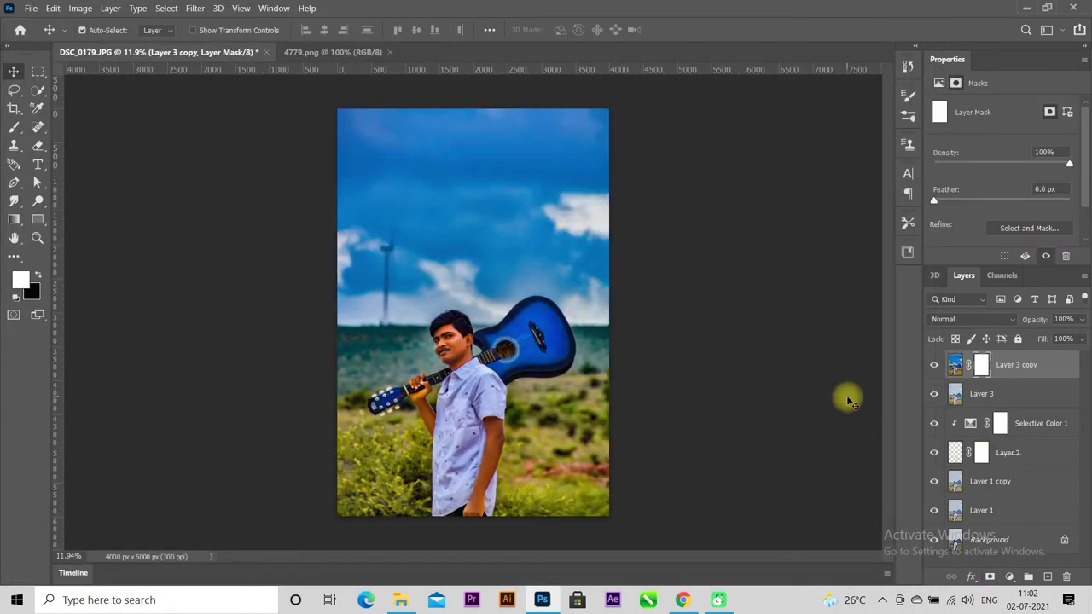
pyautogui.hotkey('ctrl', 'i')
pyautogui.rightClick(14, 219)
pyautogui.click(75, 216)
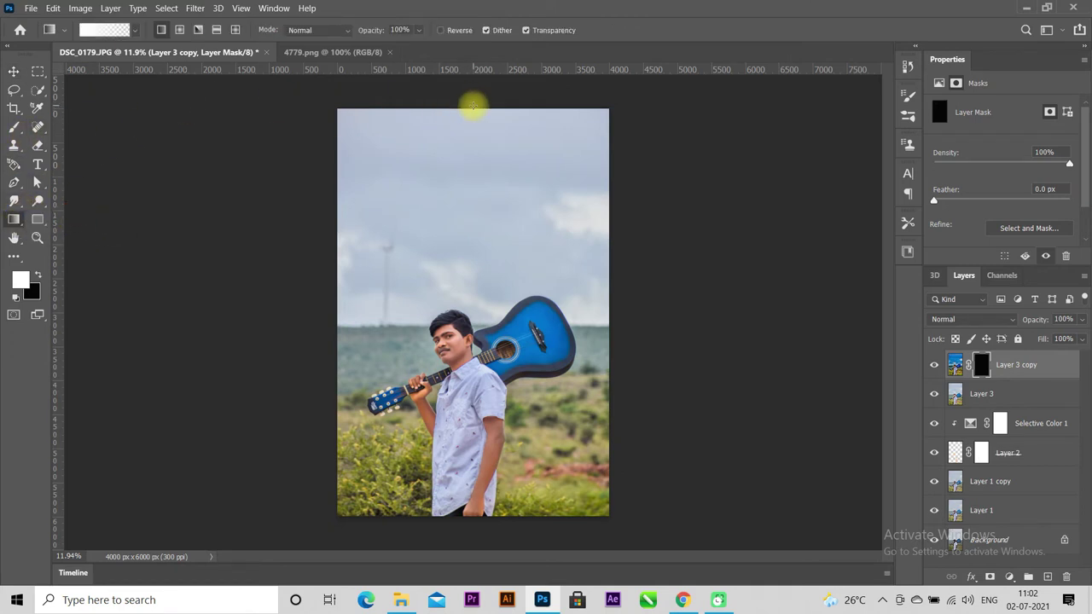
pyautogui.moveTo(493, 273); pyautogui.dragTo(530, 386)
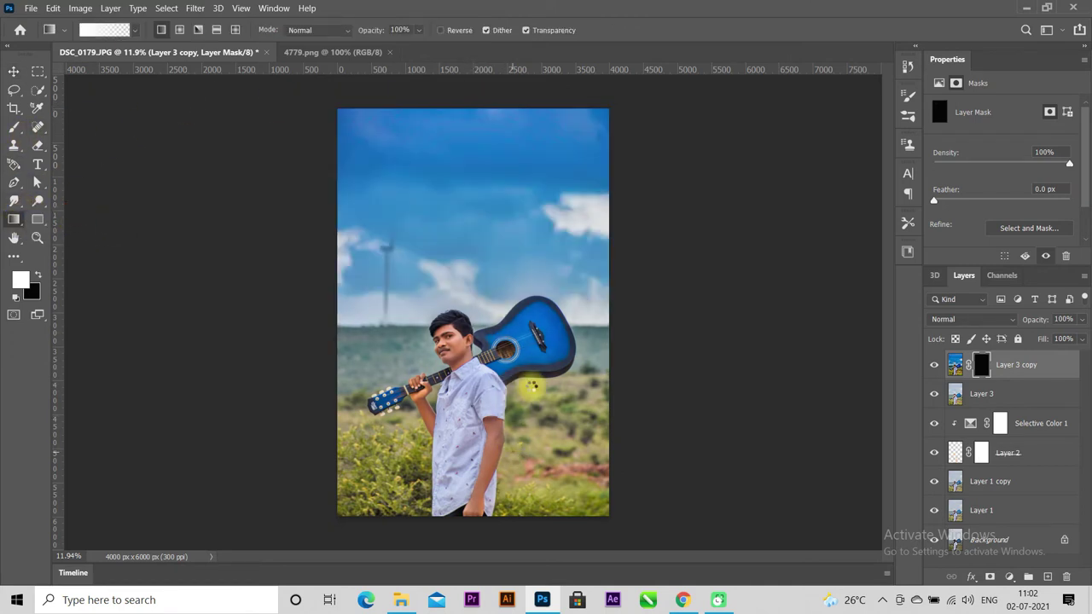
# - Redraw the mask gradient between shirt and sky, then stamp visible layers into Layer 4
pyautogui.scroll(-1, 530, 367)
pyautogui.scroll(2, 415, 358)
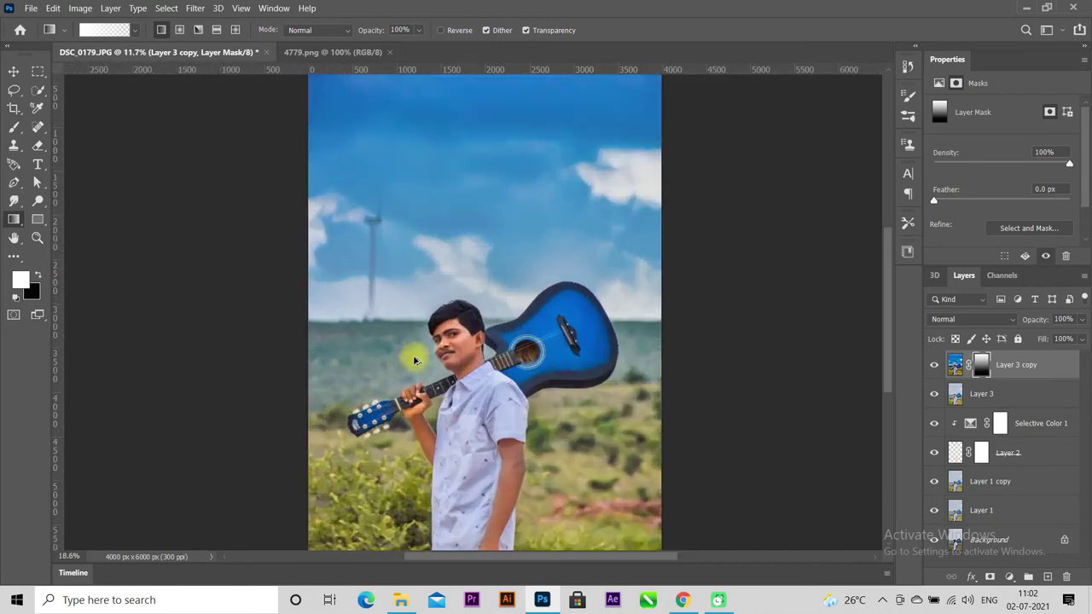
pyautogui.scroll(4, 415, 358)
pyautogui.scroll(2, 512, 329)
pyautogui.scroll(-3, 515, 329)
pyautogui.scroll(-2, 512, 183)
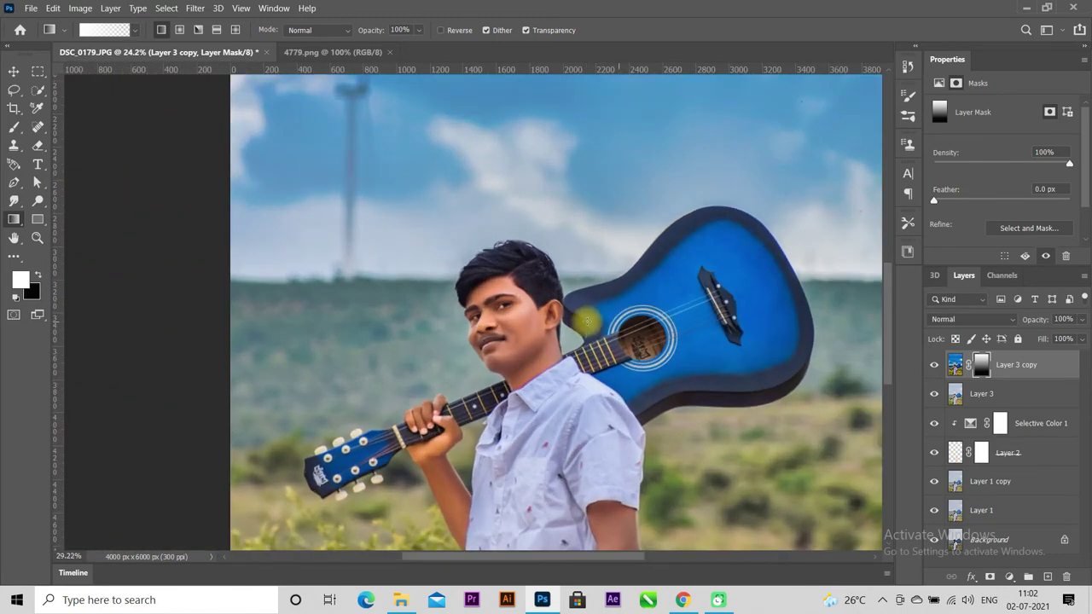
pyautogui.press('x')
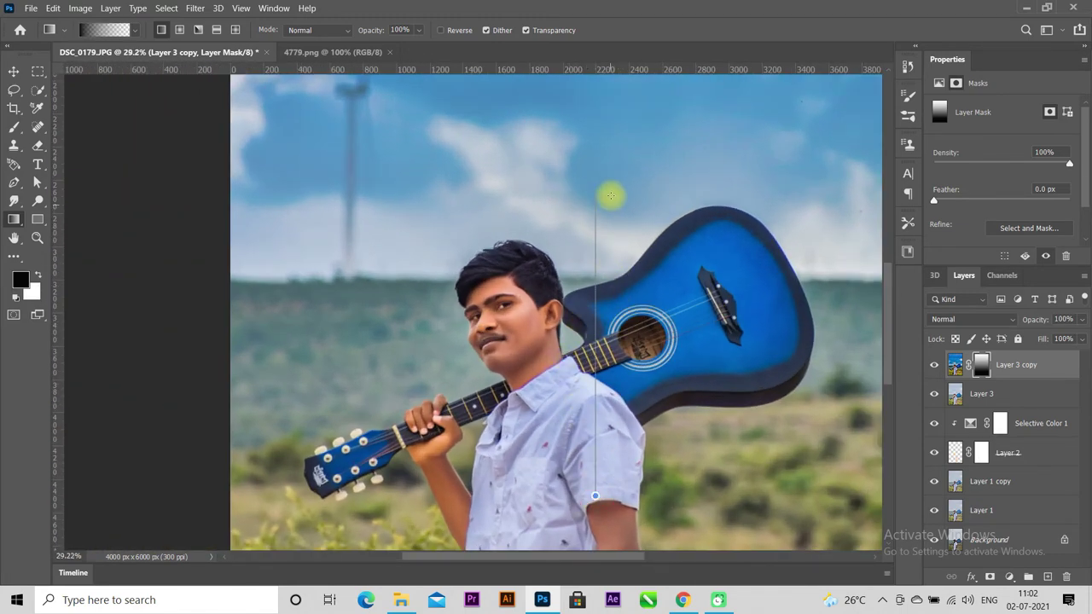
pyautogui.moveTo(626, 409); pyautogui.dragTo(621, 212)
pyautogui.moveTo(625, 134); pyautogui.dragTo(625, 137)
pyautogui.scroll(-2, 476, 361)
pyautogui.scroll(-4, 475, 362)
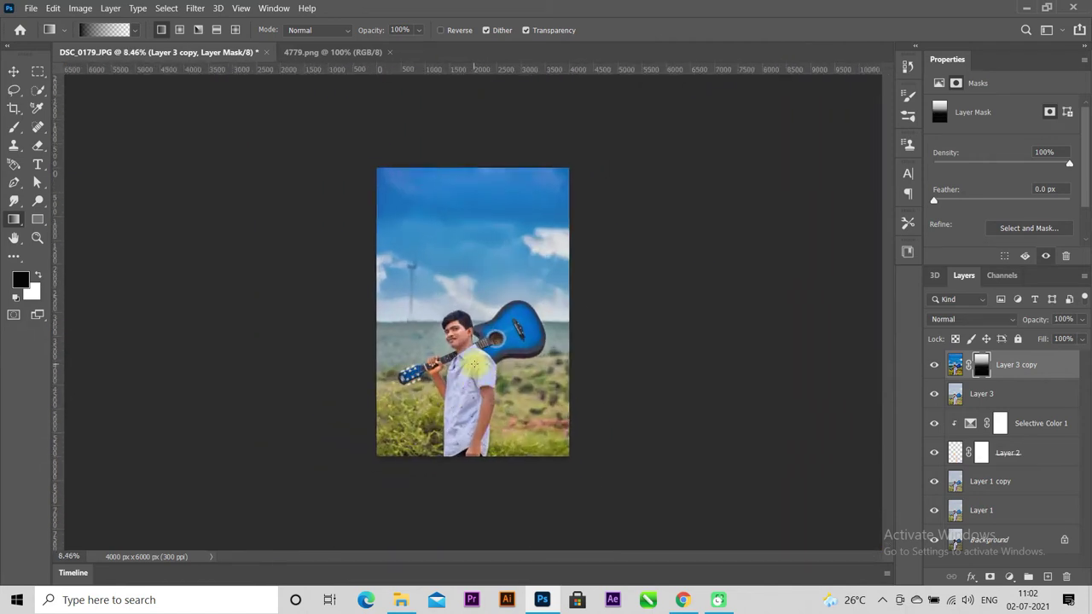
pyautogui.hotkey('ctrl', 'alt', 'shift', 'e')
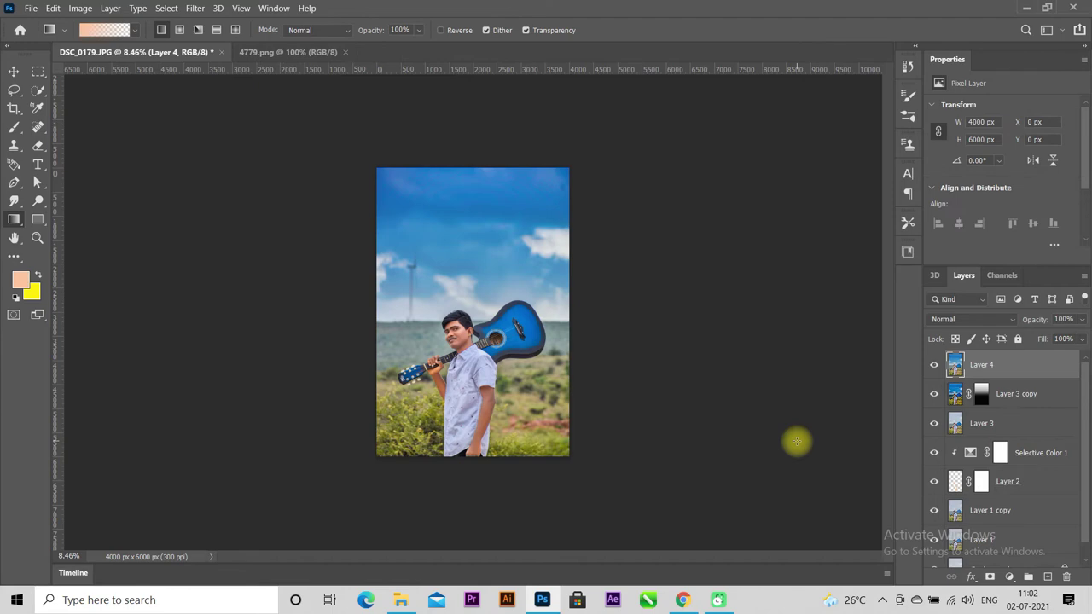
# - In Camera Raw's Color Mixer, raise red saturation to +28 and boost orange saturation and luminance
pyautogui.click(195, 8)
pyautogui.click(244, 99)
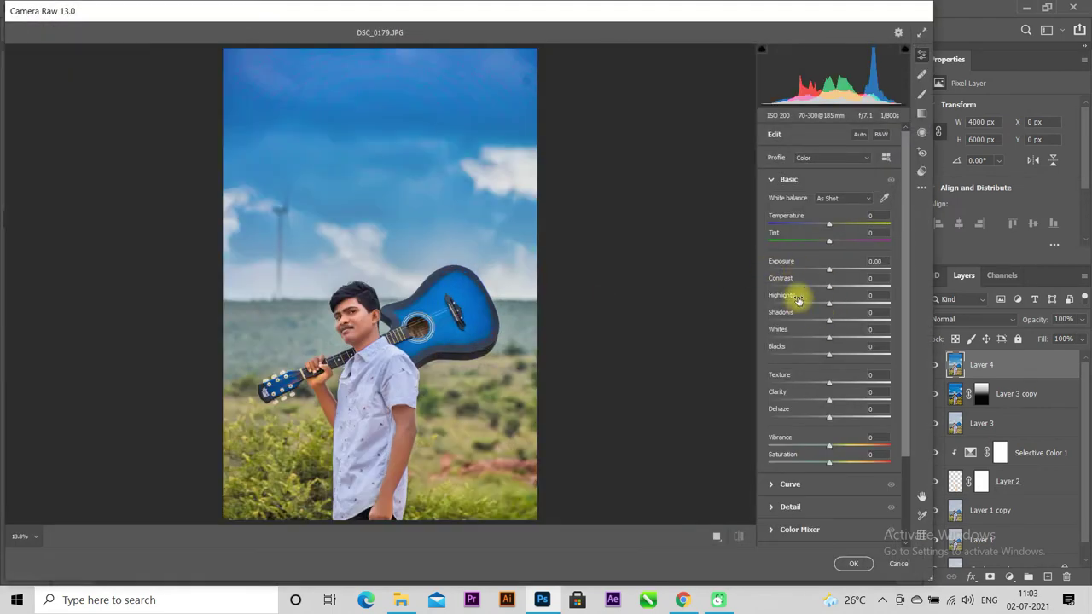
pyautogui.click(770, 179)
pyautogui.click(772, 247)
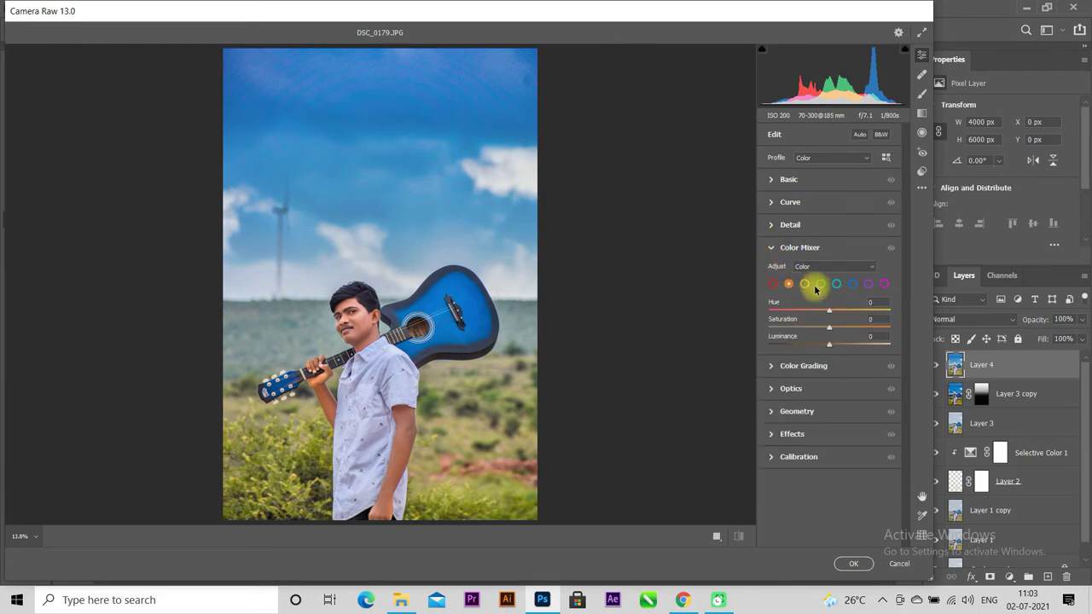
pyautogui.moveTo(834, 333); pyautogui.dragTo(840, 343)
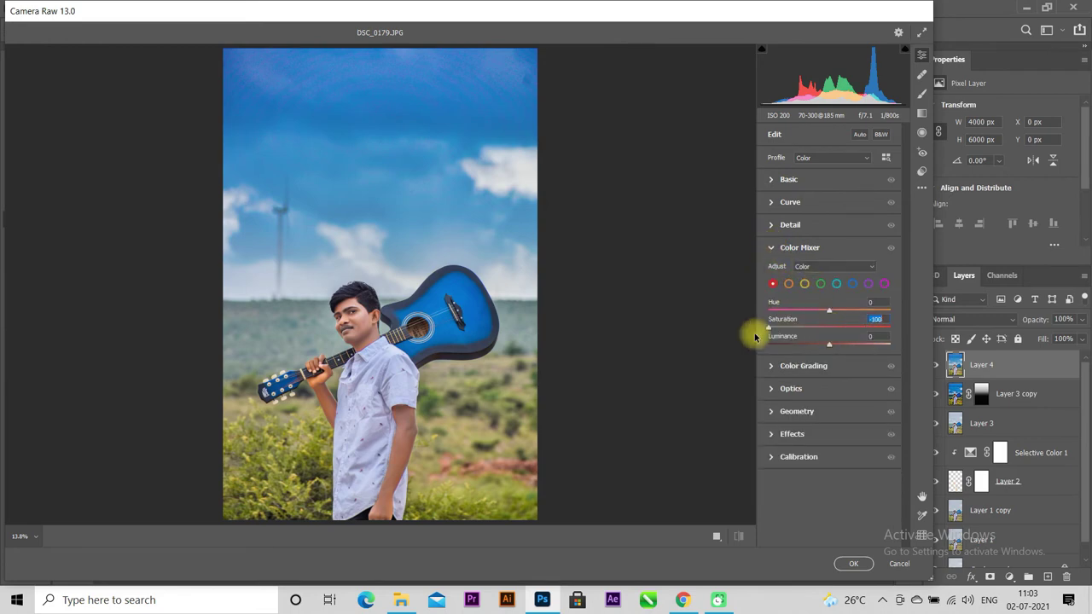
pyautogui.moveTo(843, 343); pyautogui.dragTo(836, 328)
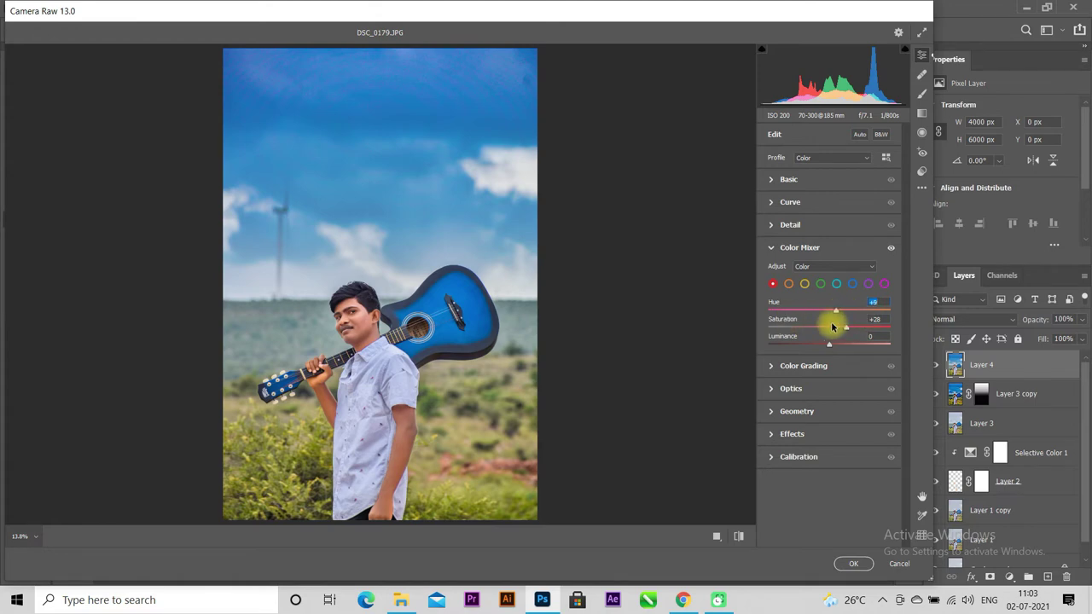
pyautogui.click(789, 283)
pyautogui.moveTo(829, 325); pyautogui.dragTo(854, 341)
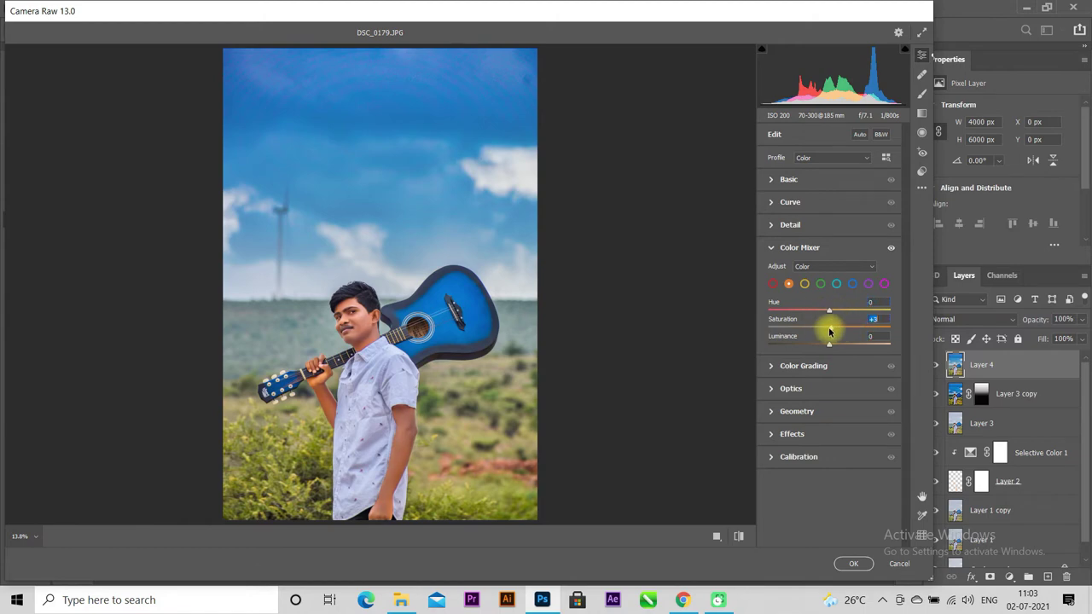
pyautogui.moveTo(828, 347); pyautogui.dragTo(840, 347)
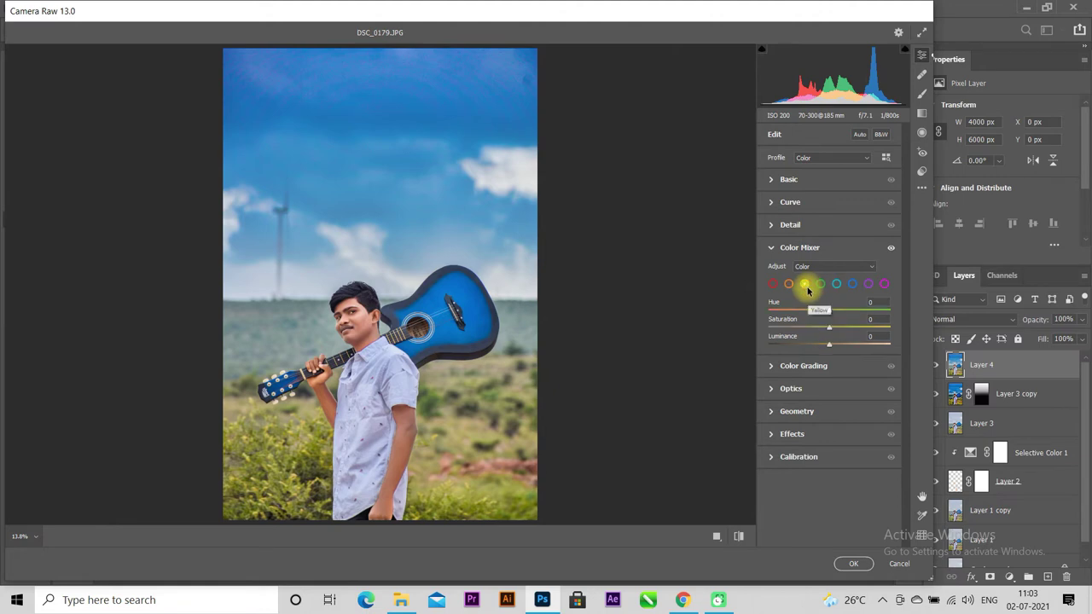
# - Max out green saturation, deepen blue saturation, brighten purples to +22, and apply the grade
pyautogui.moveTo(906, 330); pyautogui.dragTo(936, 324)
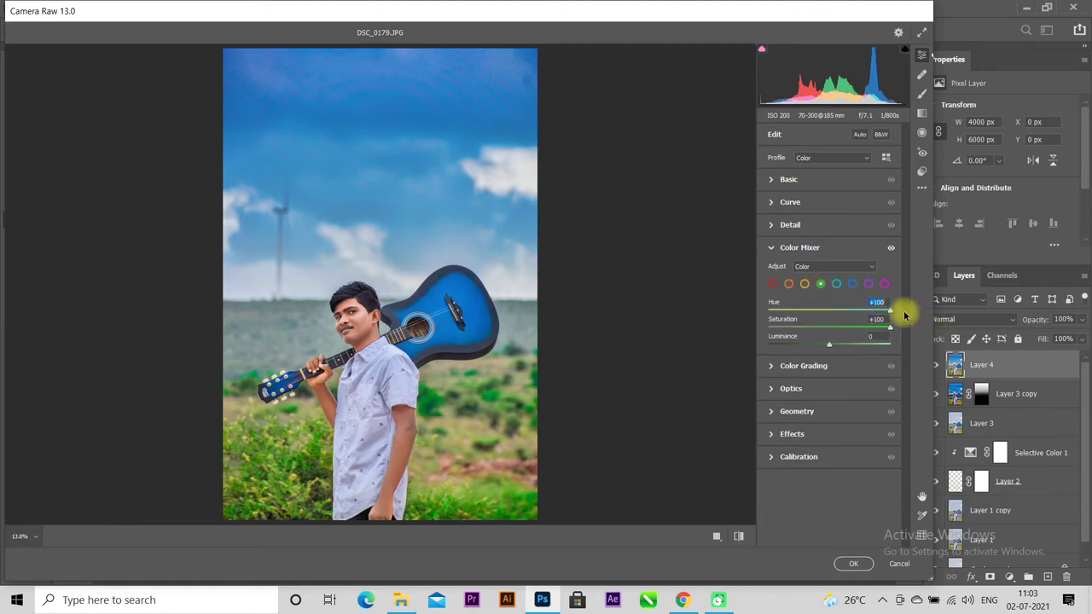
pyautogui.click(836, 283)
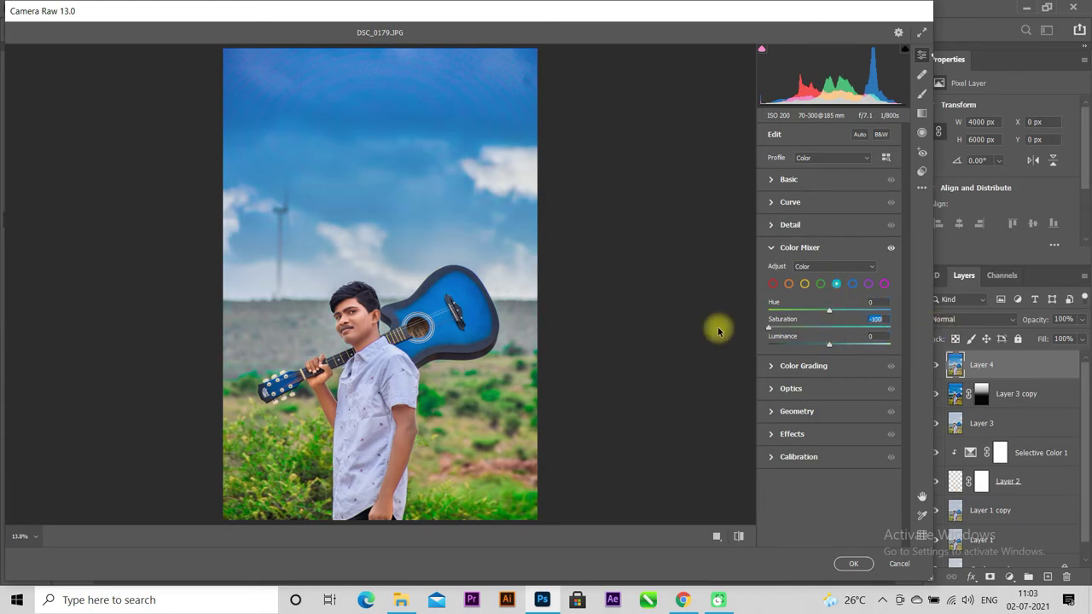
pyautogui.click(852, 284)
pyautogui.moveTo(829, 327)
pyautogui.mouseDown()
pyautogui.moveTo(892, 324)
pyautogui.moveTo(617, 335)
pyautogui.mouseUp()
pyautogui.click(867, 285)
pyautogui.moveTo(828, 344)
pyautogui.mouseDown()
pyautogui.moveTo(887, 348)
pyautogui.moveTo(756, 348)
pyautogui.moveTo(844, 355)
pyautogui.mouseUp()
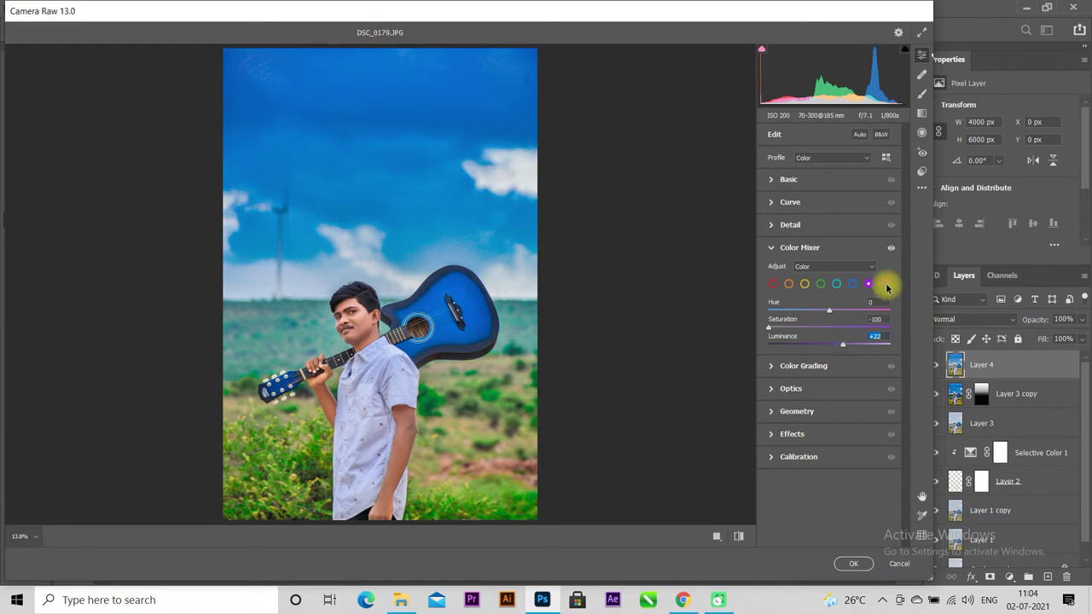
pyautogui.click(772, 247)
pyautogui.click(853, 563)
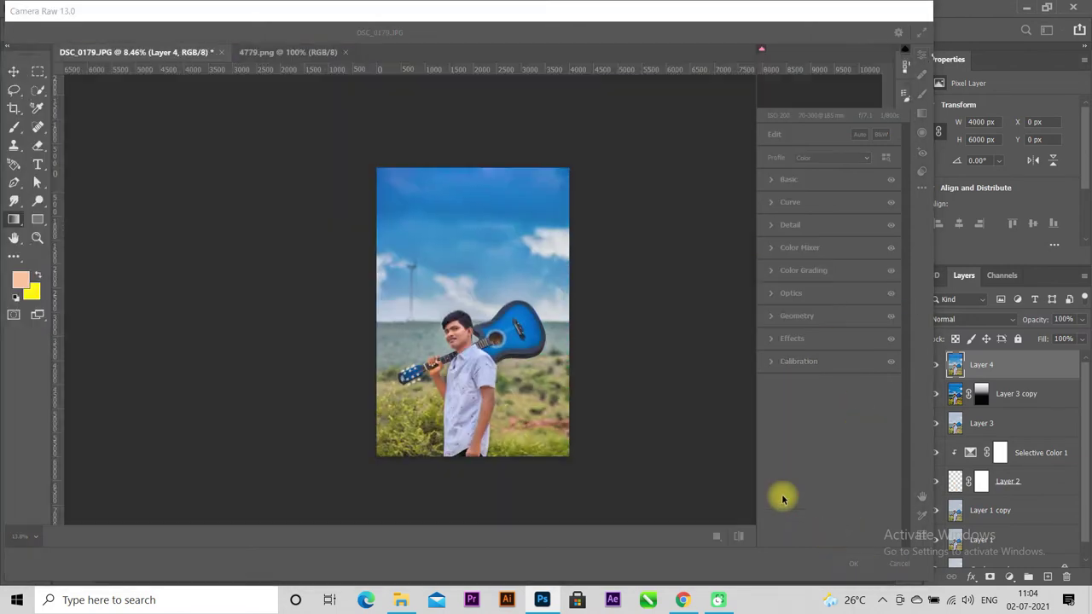
pyautogui.click(194, 8)
pyautogui.click(218, 18)
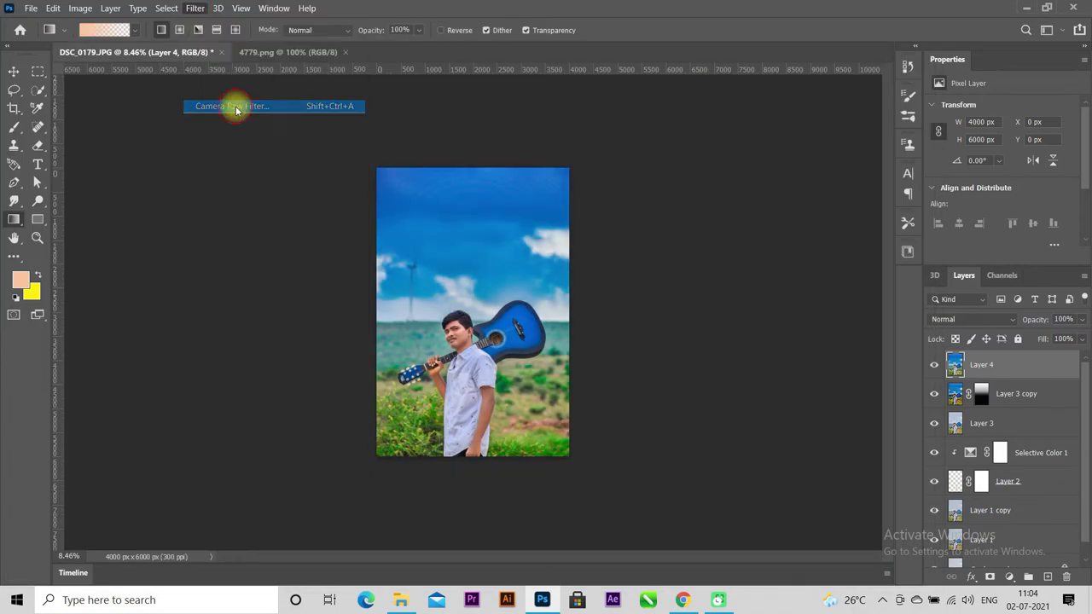
# - Lift the blacks in Camera Raw and apply the change to Layer 4
pyautogui.hotkey('ctrl', 'shift', 'a')
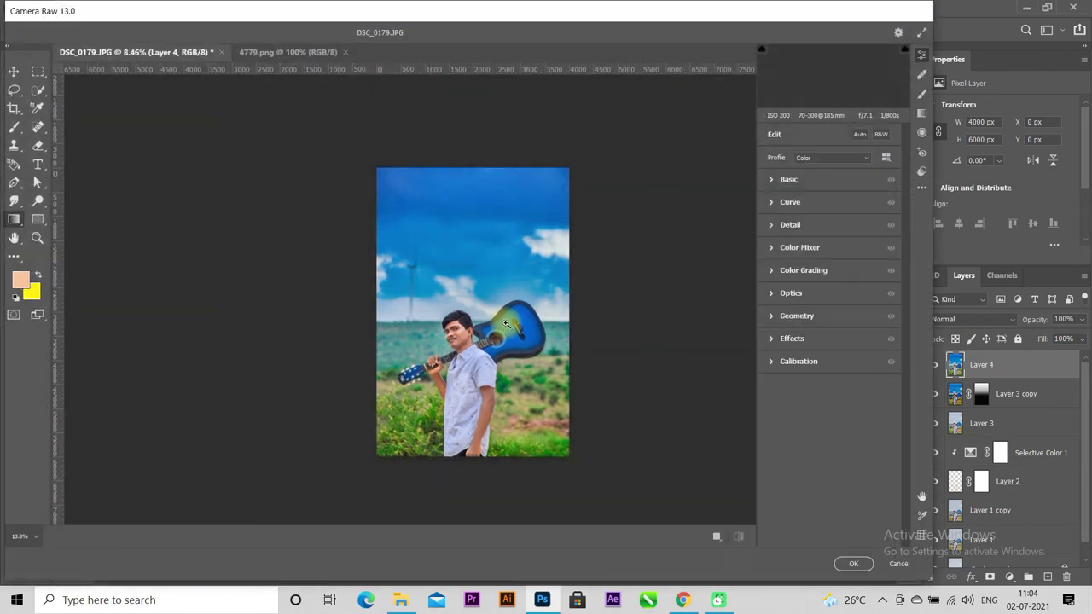
pyautogui.click(772, 179)
pyautogui.moveTo(828, 355)
pyautogui.mouseDown()
pyautogui.moveTo(853, 358)
pyautogui.moveTo(804, 358)
pyautogui.moveTo(889, 371)
pyautogui.moveTo(862, 374)
pyautogui.mouseUp()
pyautogui.click(855, 562)
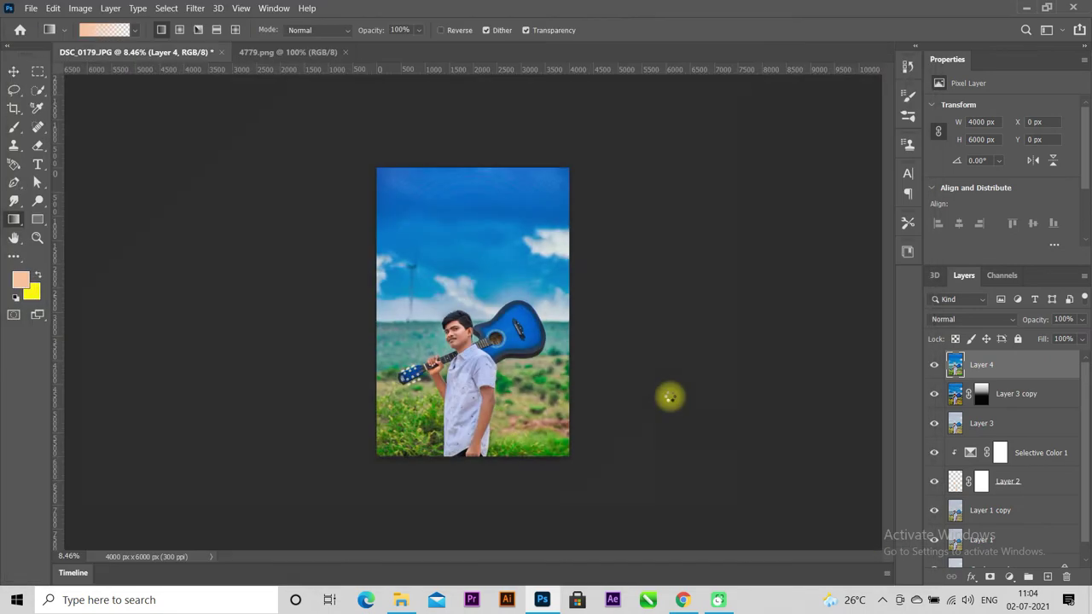
# - In a second Camera Raw pass, set Blacks -33, Highlights -62 and warm the image slightly
pyautogui.click(194, 7)
pyautogui.click(215, 107)
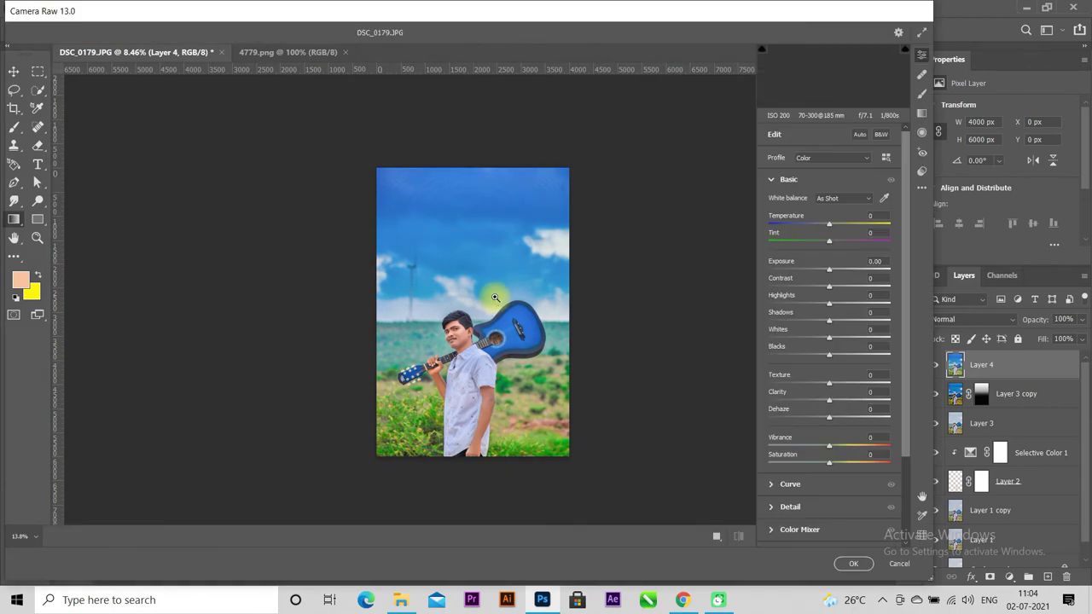
pyautogui.moveTo(817, 362)
pyautogui.mouseDown()
pyautogui.moveTo(858, 361)
pyautogui.moveTo(784, 361)
pyautogui.moveTo(803, 373)
pyautogui.mouseUp()
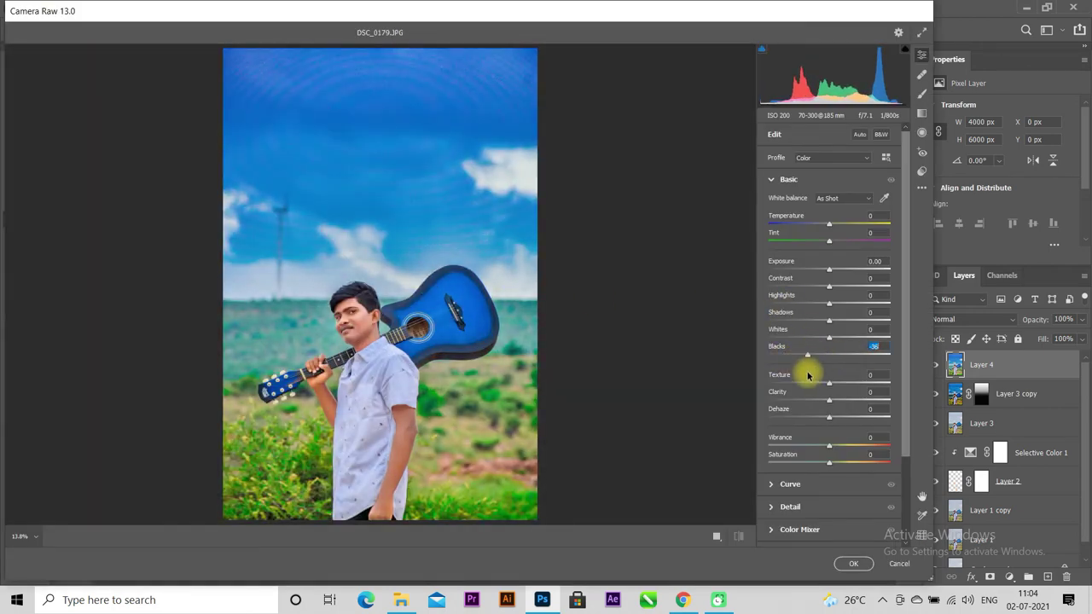
pyautogui.moveTo(809, 375); pyautogui.dragTo(811, 375)
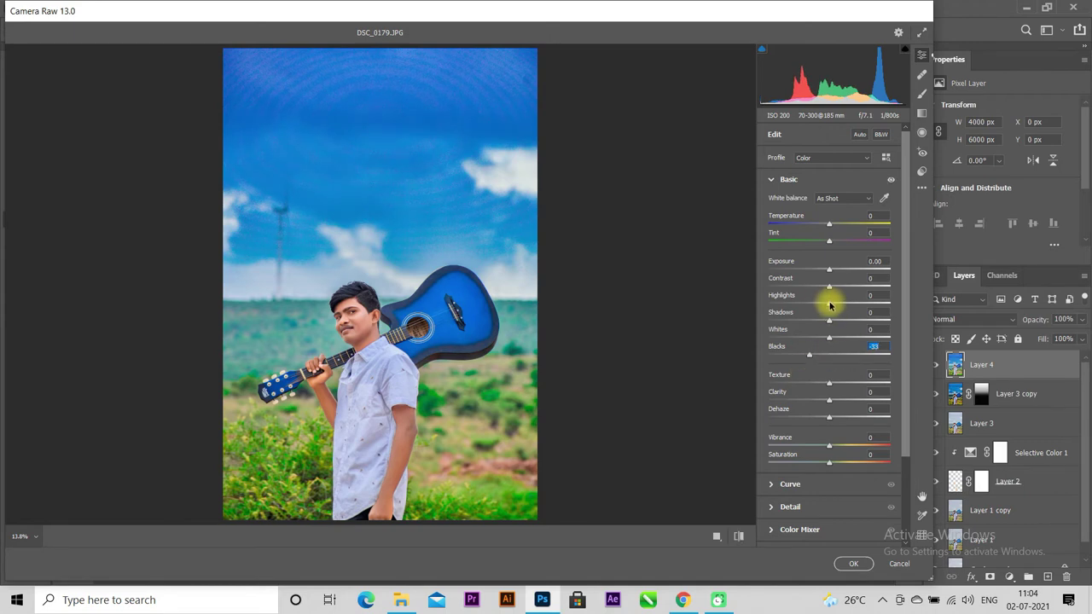
pyautogui.moveTo(820, 306)
pyautogui.mouseDown()
pyautogui.moveTo(885, 313)
pyautogui.moveTo(726, 319)
pyautogui.moveTo(789, 365)
pyautogui.mouseUp()
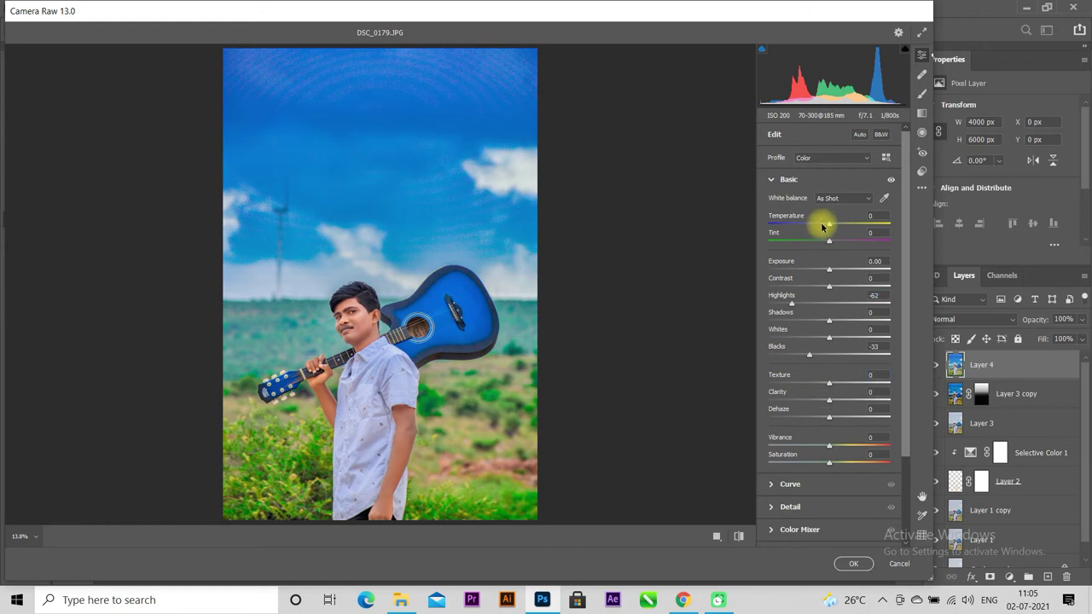
pyautogui.moveTo(829, 225); pyautogui.dragTo(833, 226)
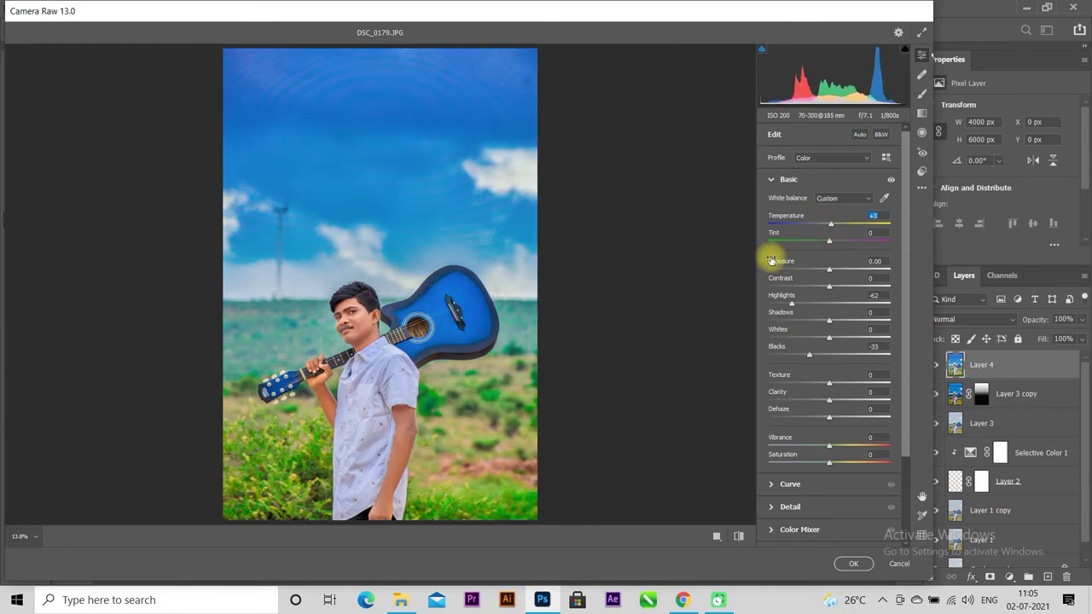
pyautogui.click(771, 179)
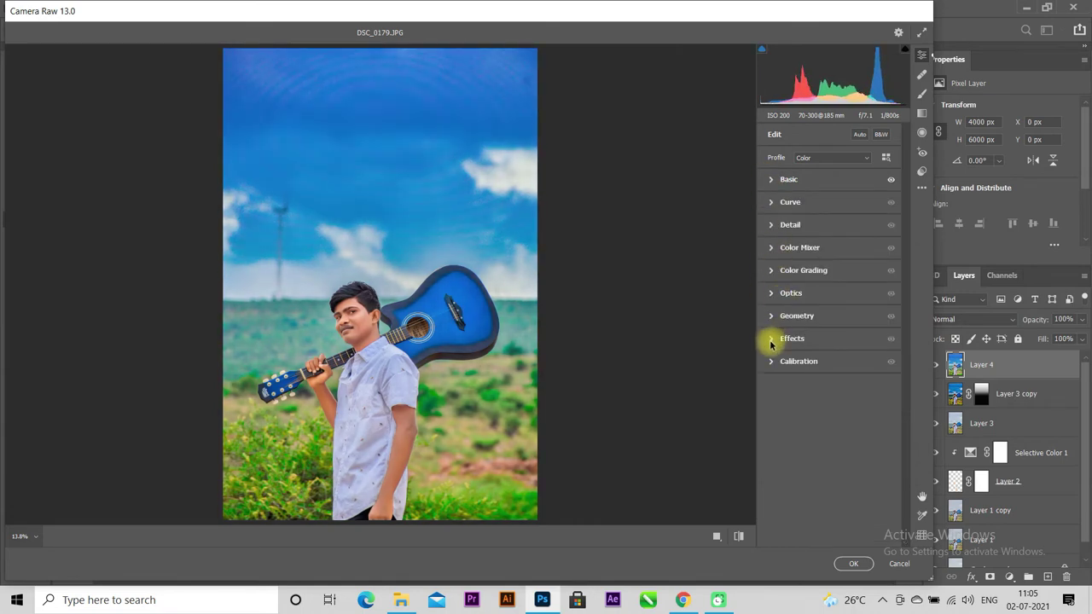
# - Calibrate Green Primary hue +7 and Blue Primary hue -10, then apply to Layer 4
pyautogui.click(771, 361)
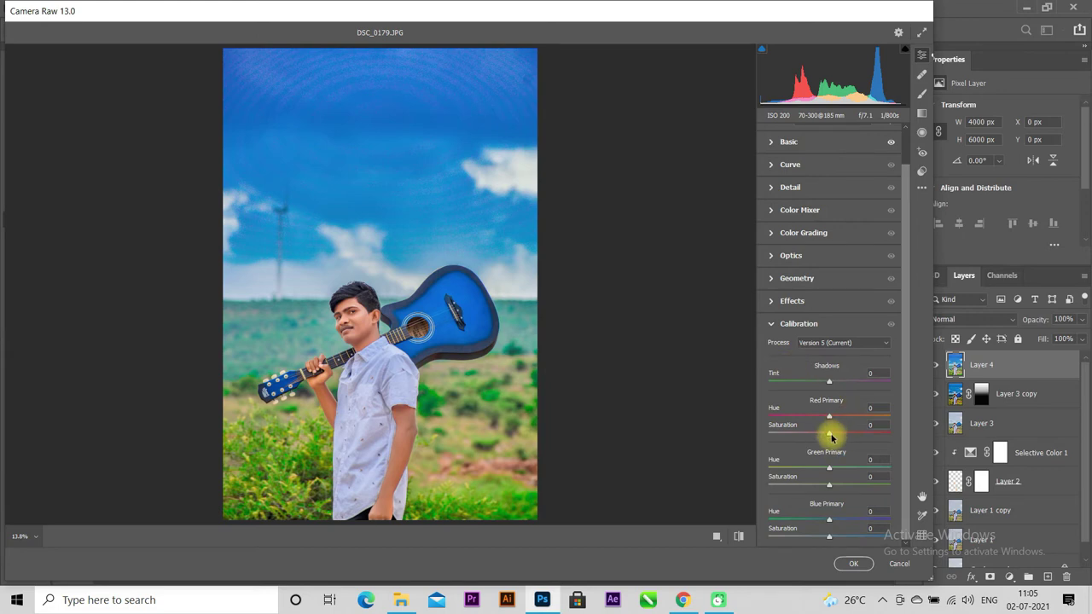
pyautogui.moveTo(828, 468)
pyautogui.mouseDown()
pyautogui.moveTo(778, 469)
pyautogui.moveTo(865, 469)
pyautogui.moveTo(837, 472)
pyautogui.mouseUp()
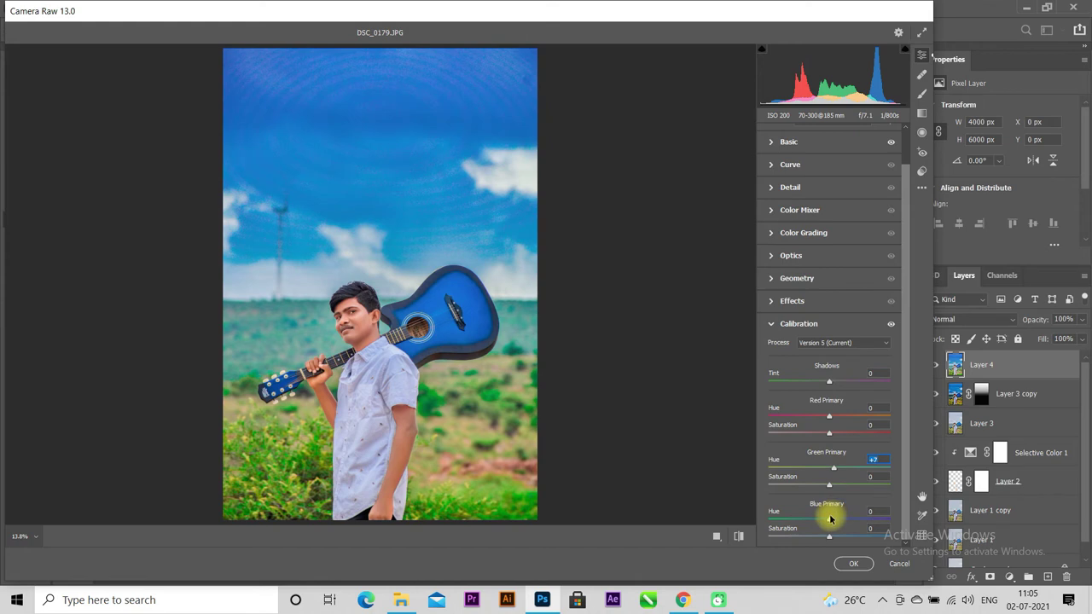
pyautogui.moveTo(836, 524)
pyautogui.mouseDown()
pyautogui.moveTo(798, 524)
pyautogui.moveTo(829, 524)
pyautogui.moveTo(823, 540)
pyautogui.mouseUp()
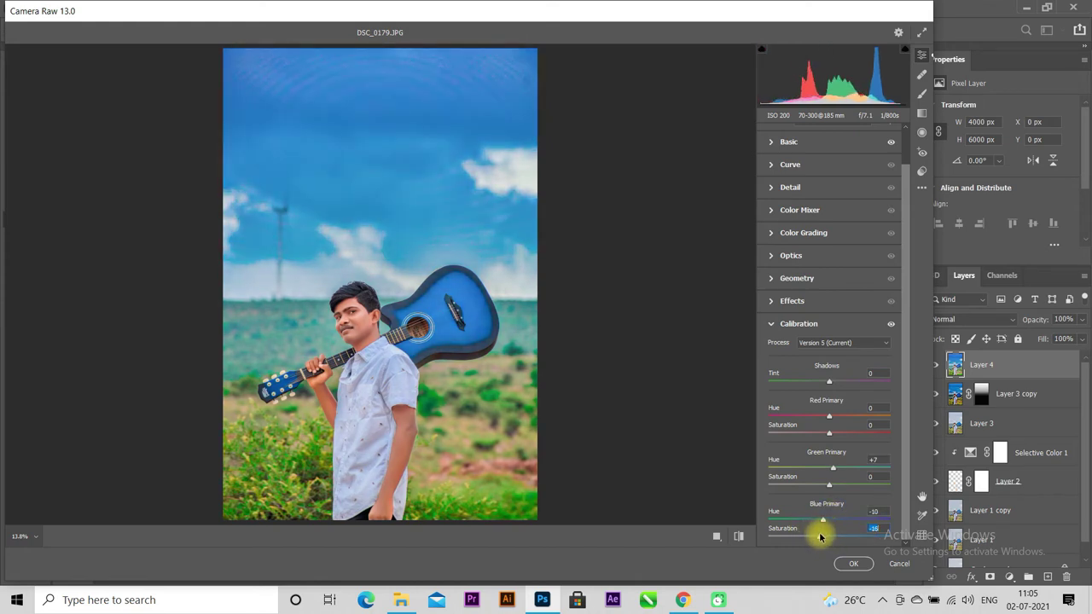
pyautogui.click(842, 564)
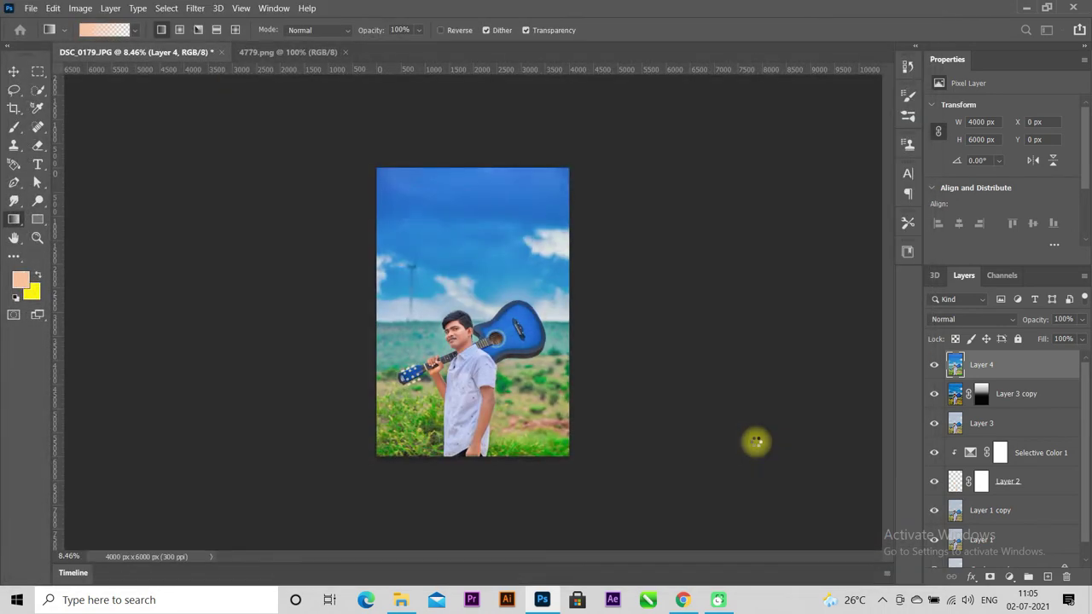
# - Toggle Layer 4's visibility to compare the graded photo with the original
pyautogui.moveTo(934, 394); pyautogui.dragTo(938, 568)
pyautogui.scroll(1, 938, 384)
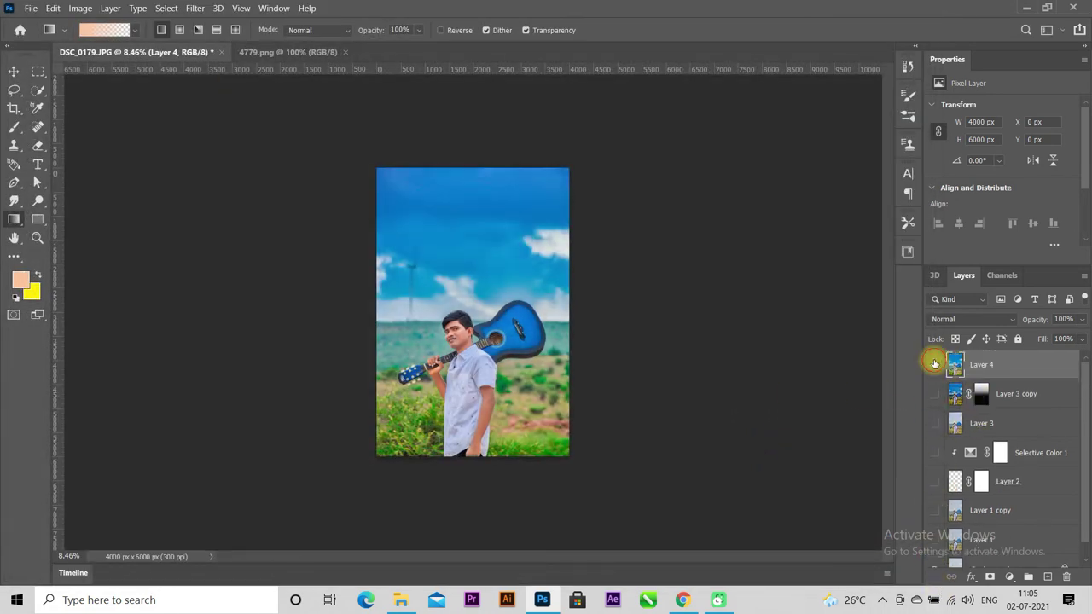
pyautogui.click(934, 364)
pyautogui.click(934, 364)
pyautogui.scroll(2, 444, 354)
pyautogui.scroll(3, 427, 362)
pyautogui.scroll(3, 425, 367)
pyautogui.scroll(1, 512, 360)
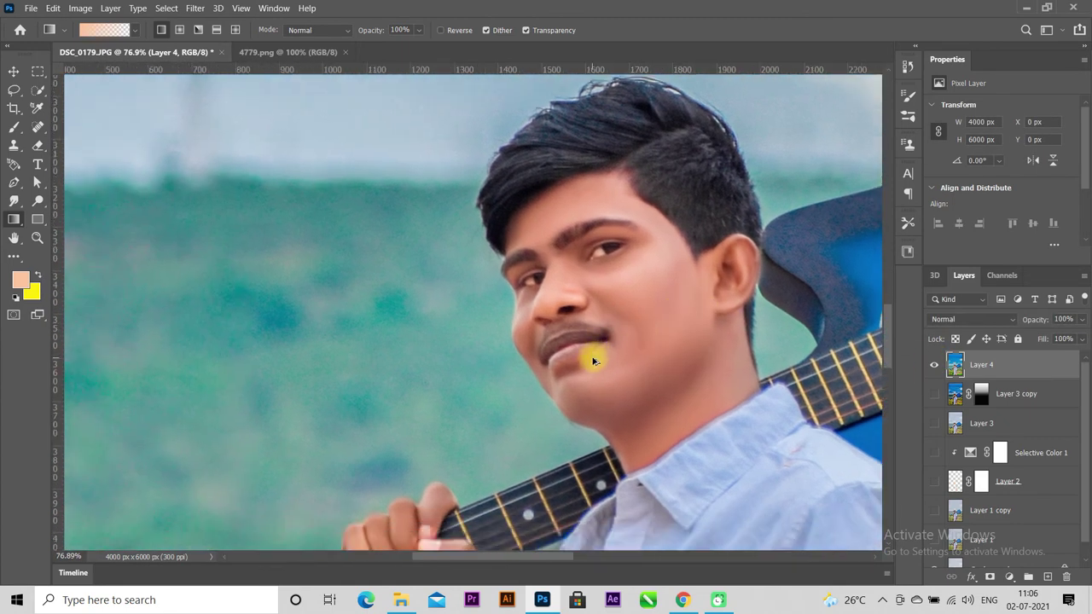
pyautogui.scroll(1, 597, 354)
# - Add a new Soft Light Layer 5 with a saturated red foreground colour
pyautogui.click(1049, 576)
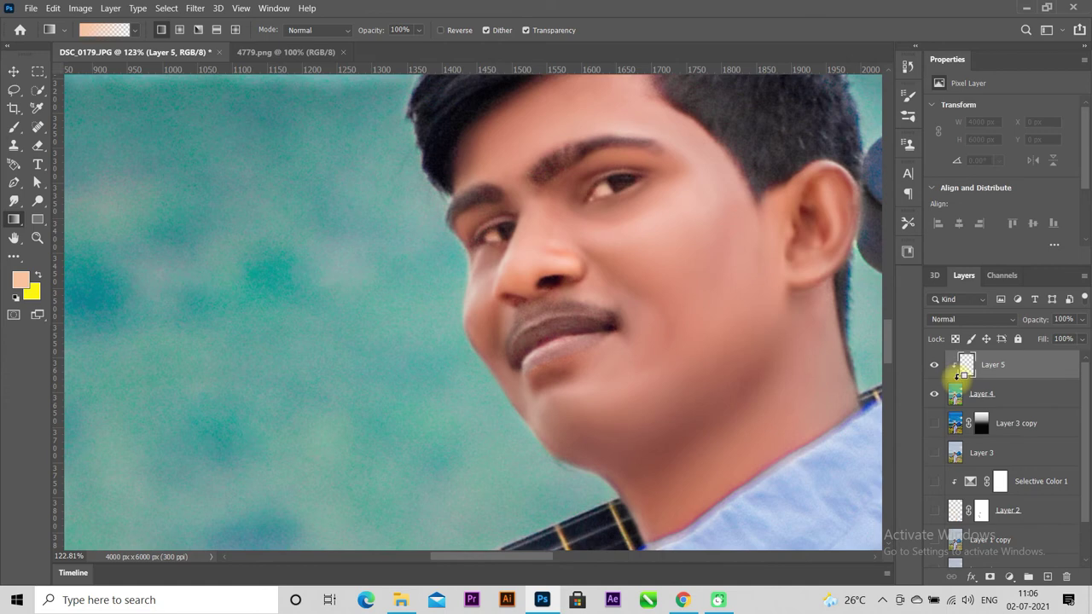
pyautogui.click(21, 279)
pyautogui.moveTo(875, 263)
pyautogui.mouseDown()
pyautogui.moveTo(903, 262)
pyautogui.moveTo(913, 243)
pyautogui.mouseUp()
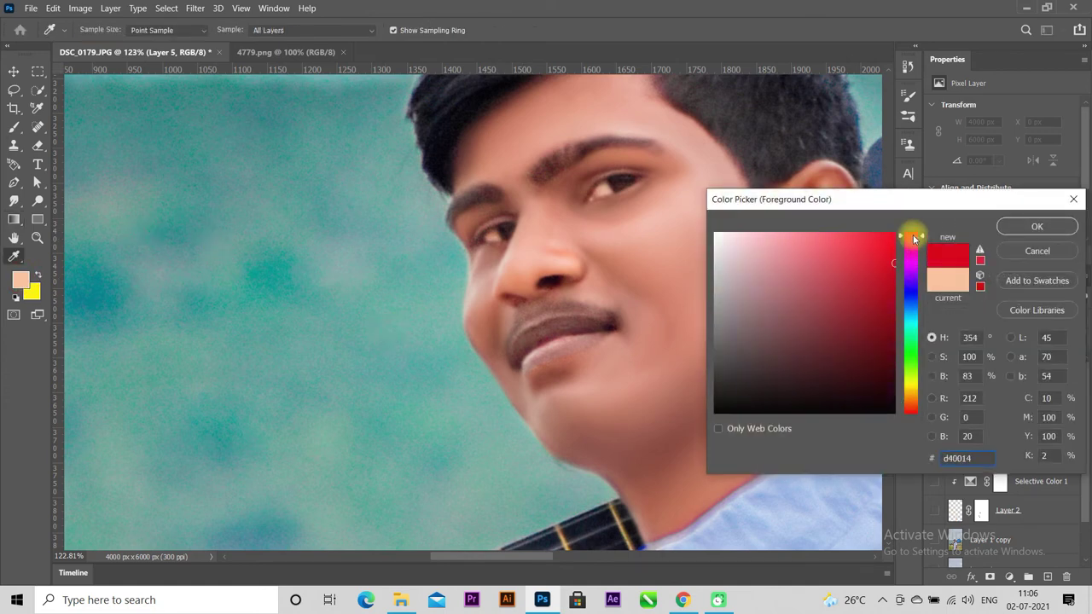
pyautogui.click(1024, 227)
pyautogui.click(972, 319)
pyautogui.click(947, 411)
# - Brush red over the lips and lower Layer 5's opacity to soften the tint
pyautogui.click(14, 126)
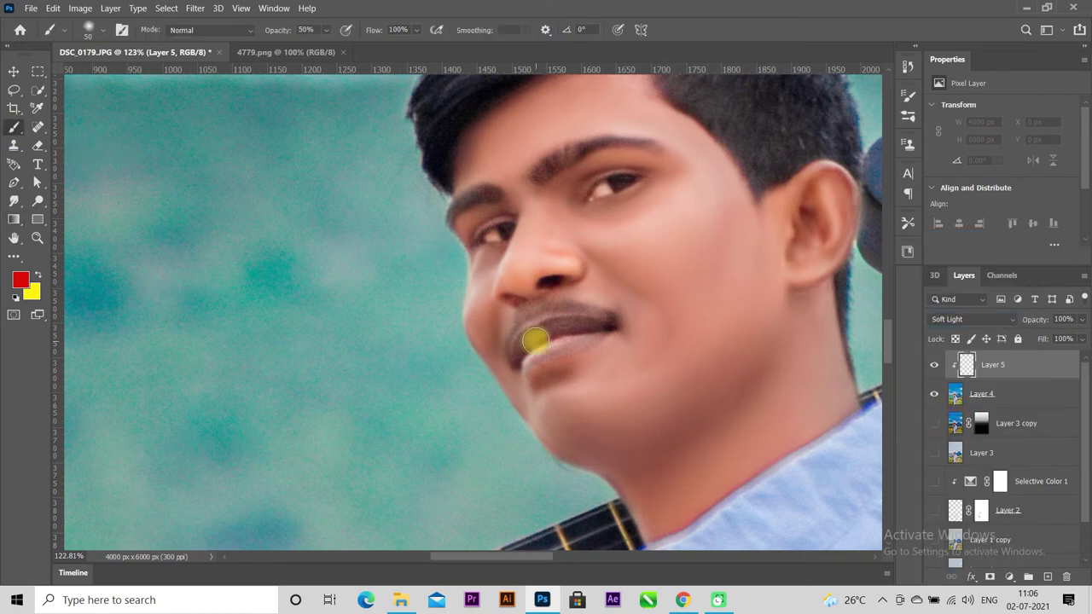
pyautogui.moveTo(522, 341)
pyautogui.mouseDown()
pyautogui.moveTo(556, 319)
pyautogui.moveTo(587, 321)
pyautogui.mouseUp()
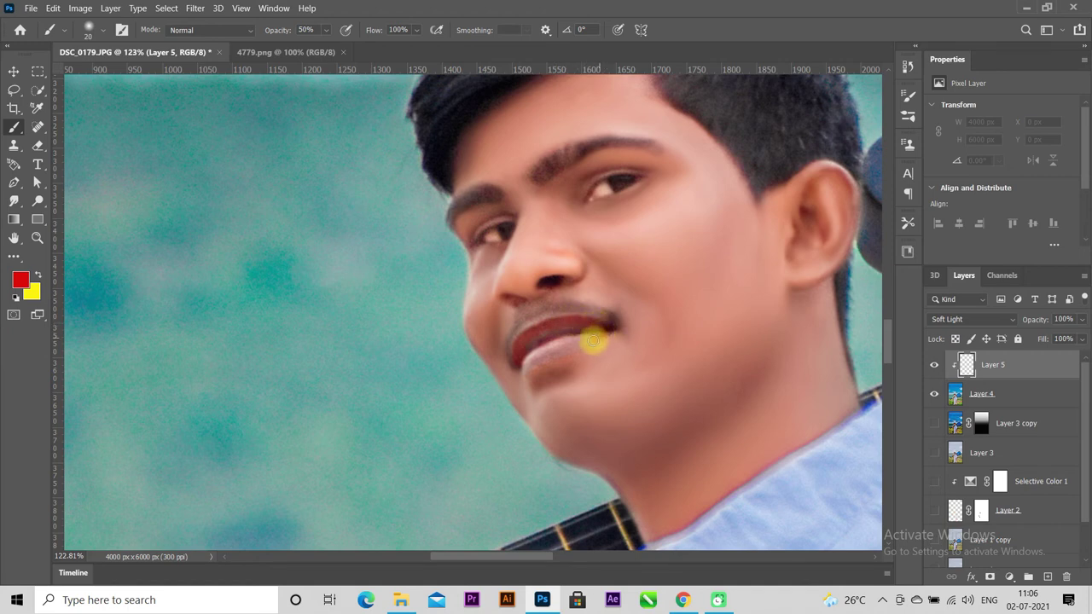
pyautogui.moveTo(518, 357)
pyautogui.mouseDown()
pyautogui.moveTo(589, 322)
pyautogui.moveTo(539, 348)
pyautogui.mouseUp()
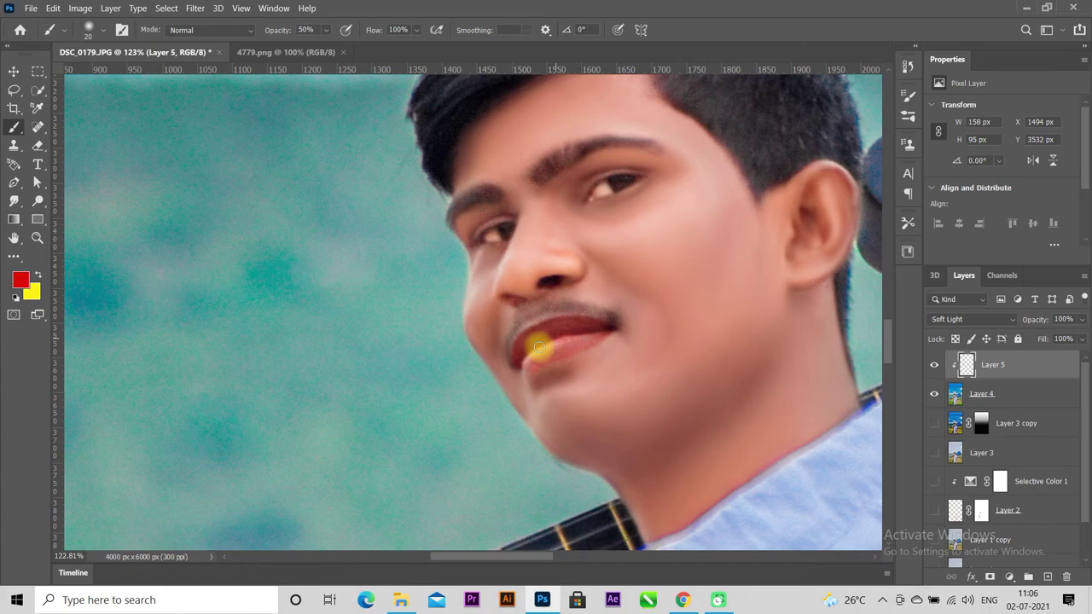
pyautogui.scroll(-5, 539, 350)
pyautogui.scroll(3, 541, 358)
pyautogui.moveTo(1083, 318); pyautogui.dragTo(1029, 338)
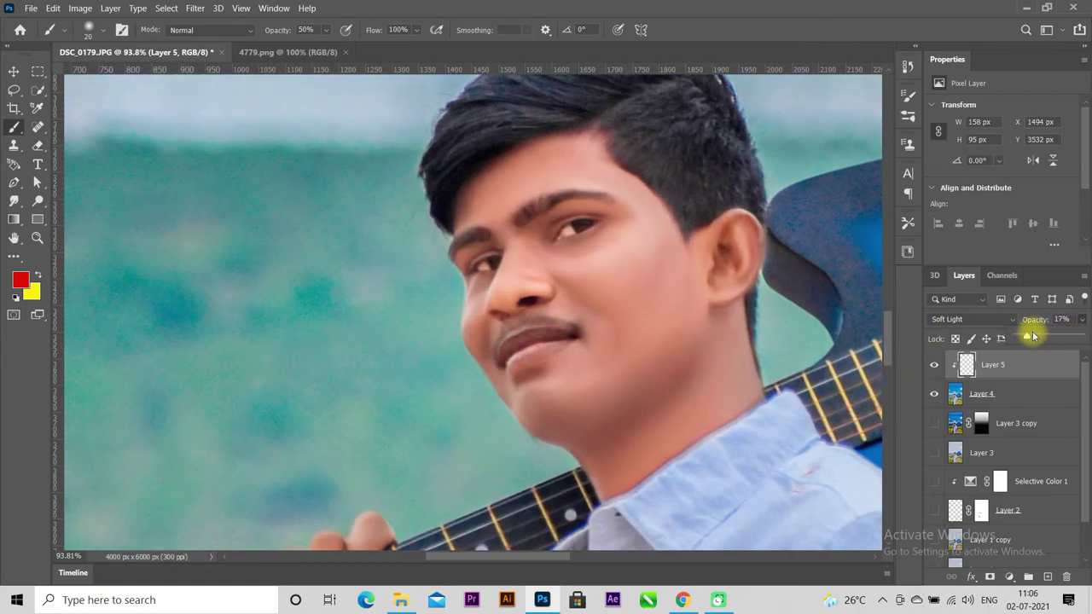
# - Toggle the lip tint layer on and off to compare before and after
pyautogui.click(14, 71)
pyautogui.scroll(-4, 491, 333)
pyautogui.scroll(-3, 486, 329)
pyautogui.scroll(-1, 434, 359)
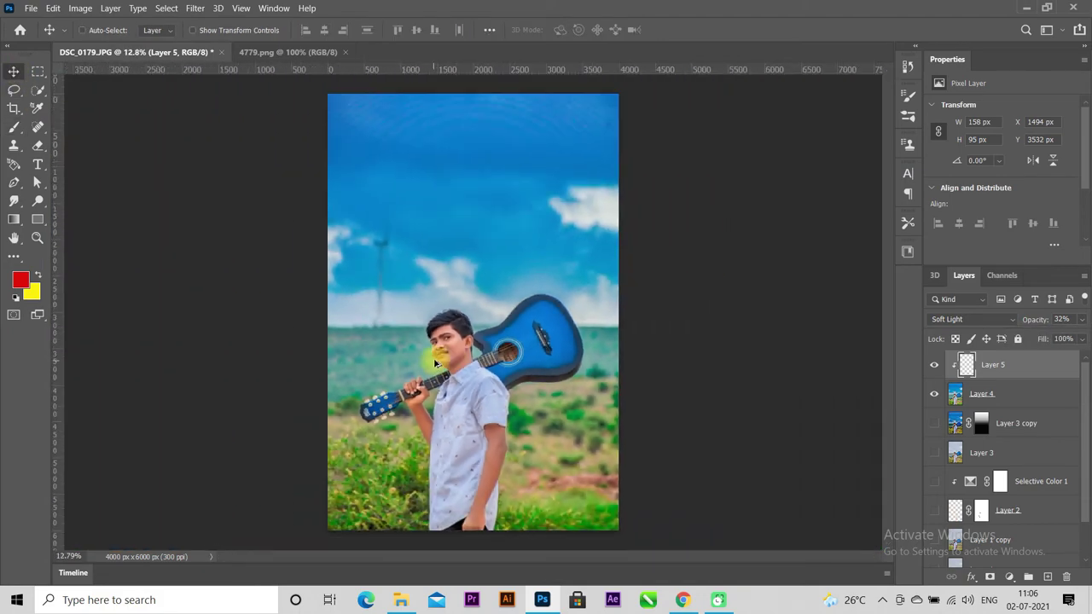
pyautogui.scroll(3, 434, 353)
pyautogui.scroll(5, 459, 347)
pyautogui.scroll(2, 459, 347)
pyautogui.click(933, 364)
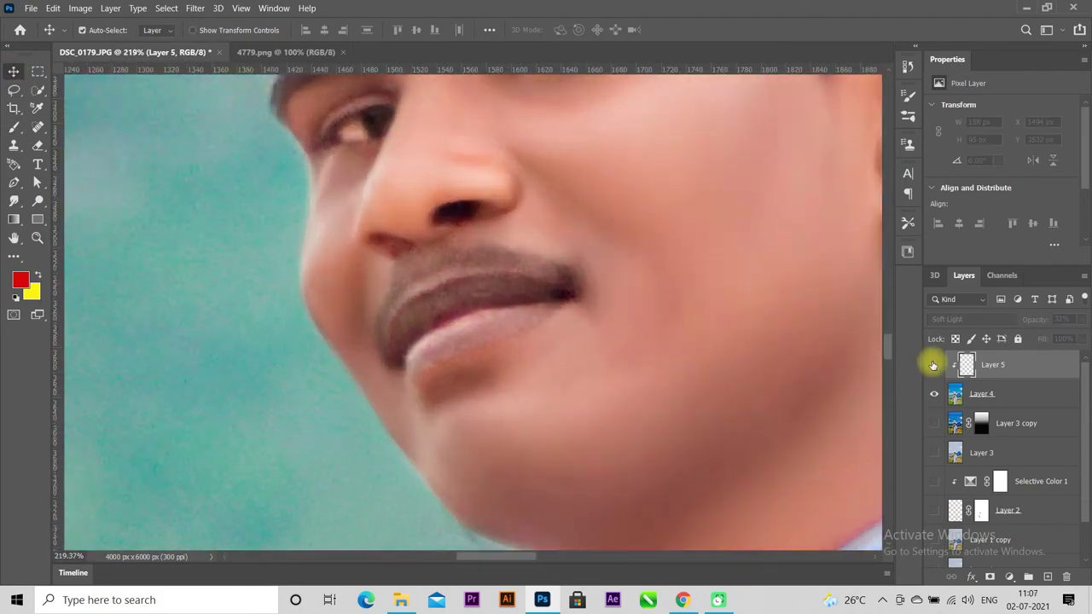
pyautogui.click(933, 365)
pyautogui.click(933, 364)
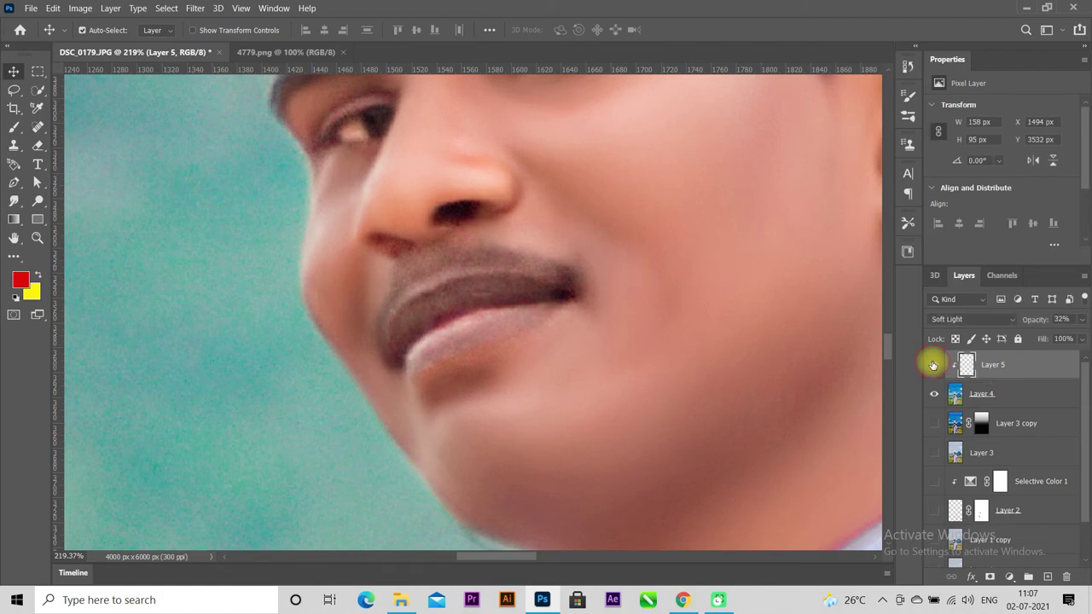
pyautogui.scroll(-5, 549, 340)
pyautogui.scroll(-3, 551, 338)
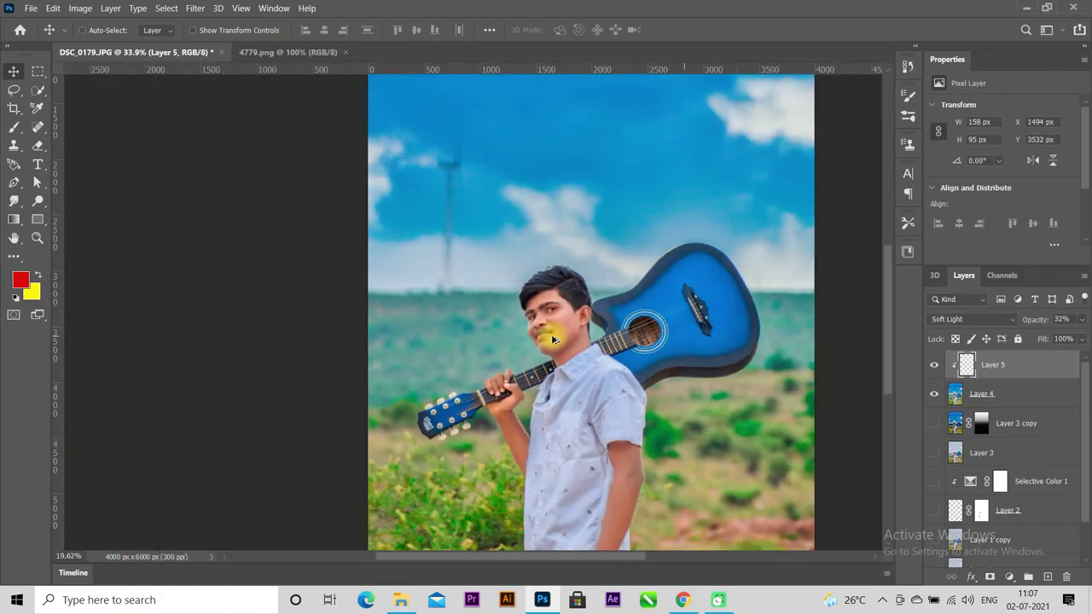
pyautogui.scroll(-2, 551, 339)
pyautogui.click(933, 393)
pyautogui.click(933, 364)
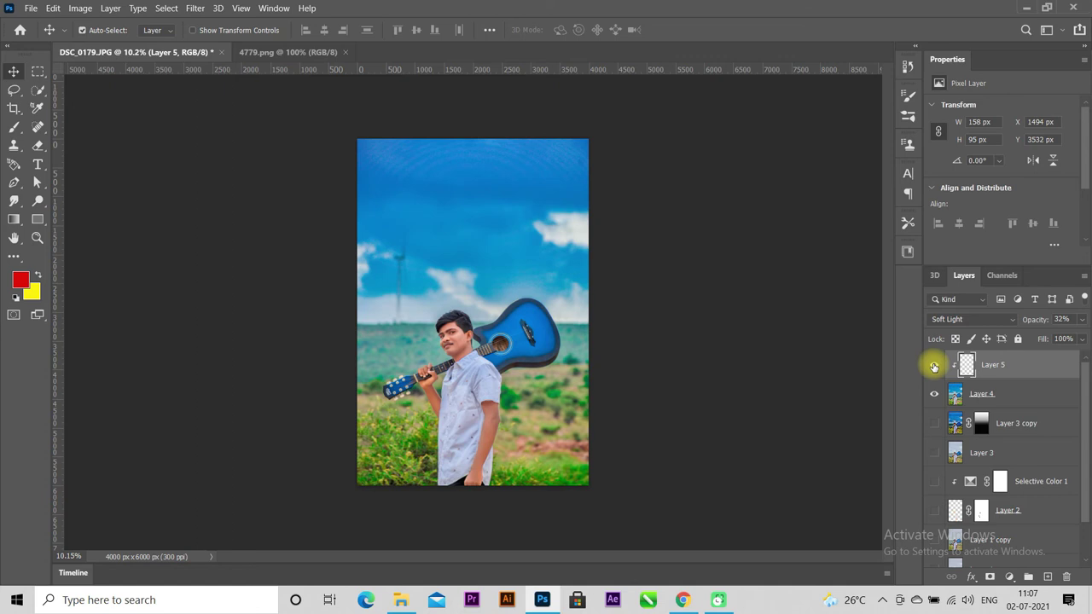
# - Settle Layer 5 at 23% opacity and stamp visible layers into Layer 6
pyautogui.click(1081, 320)
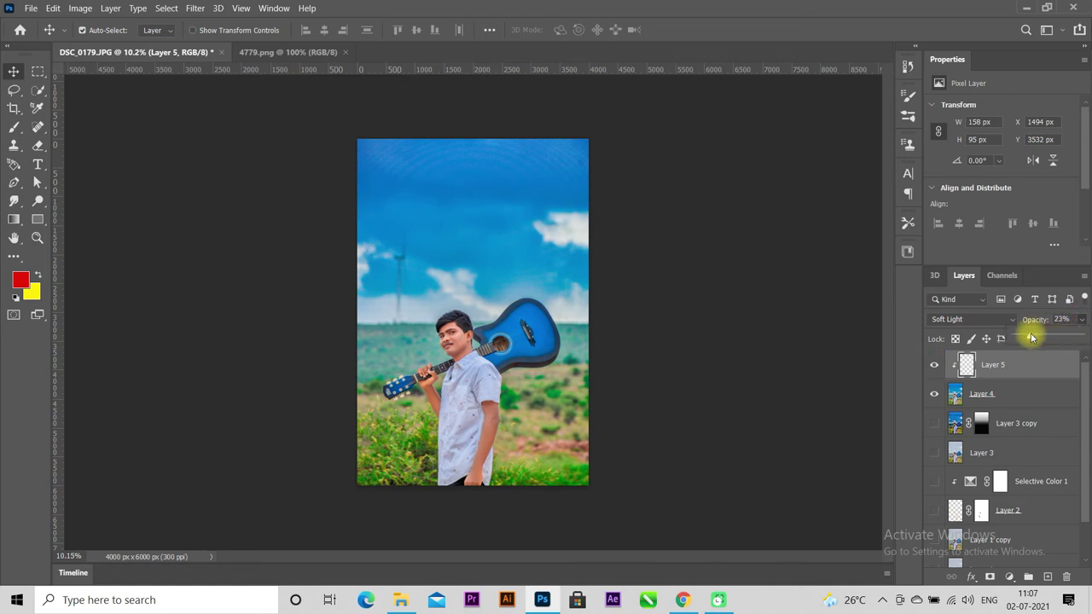
pyautogui.click(936, 367)
pyautogui.hotkey('ctrl', 'shift', 'alt', 'e')
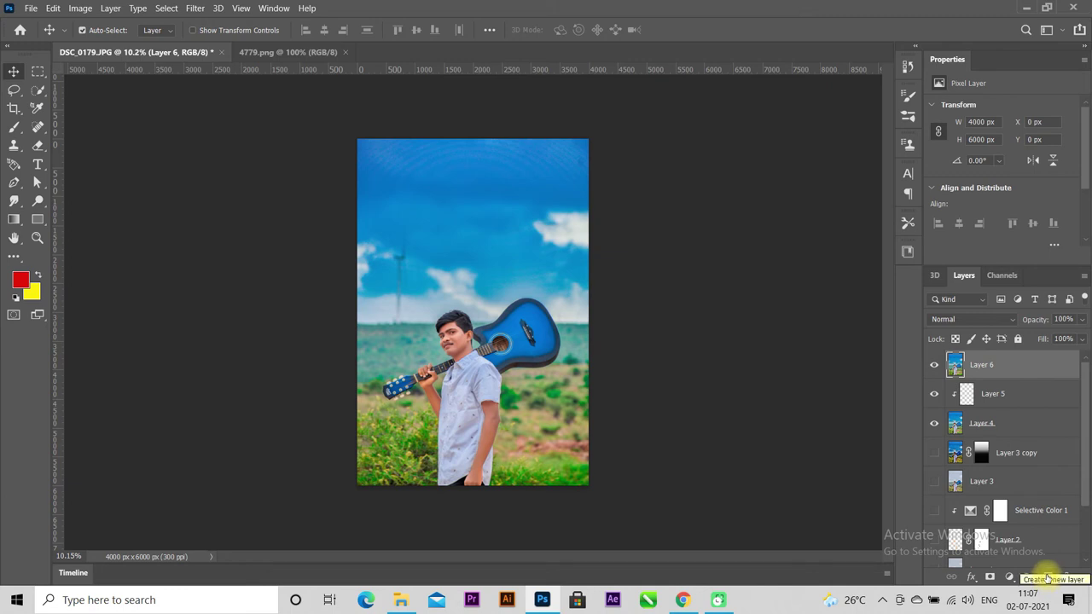
# - Add a new Layer 7 filled with 50% grey and set its blend mode to Overlay
pyautogui.click(1047, 578)
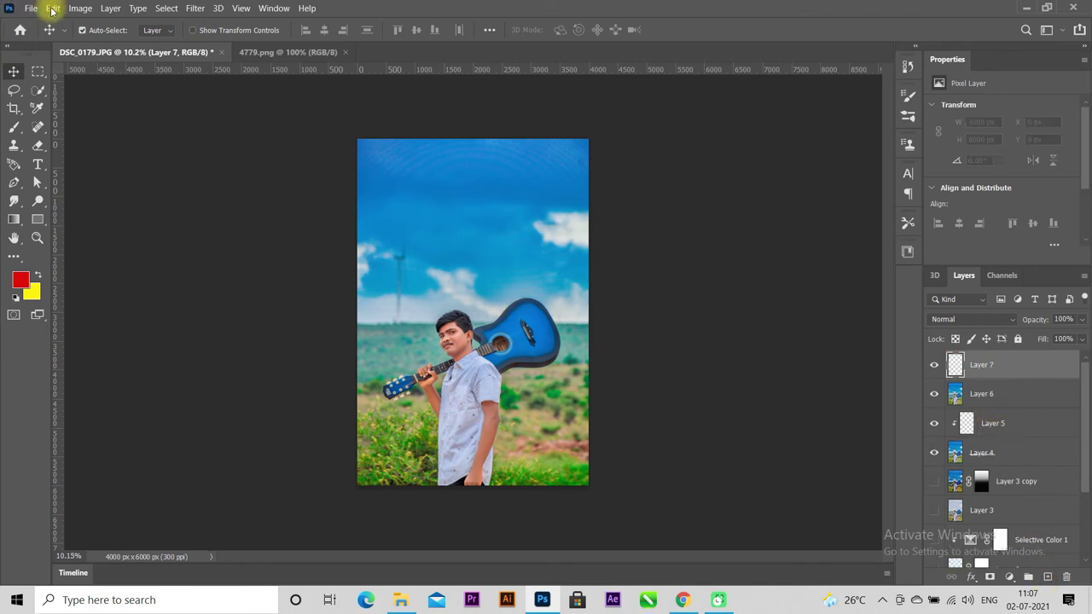
pyautogui.click(52, 10)
pyautogui.click(64, 220)
pyautogui.click(634, 148)
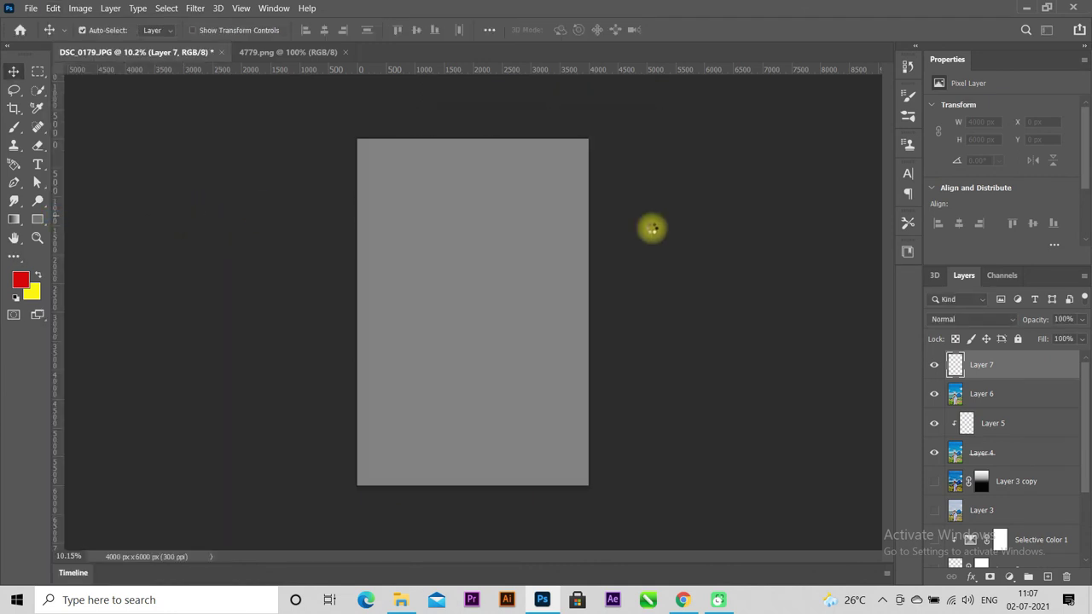
pyautogui.click(950, 319)
pyautogui.click(958, 399)
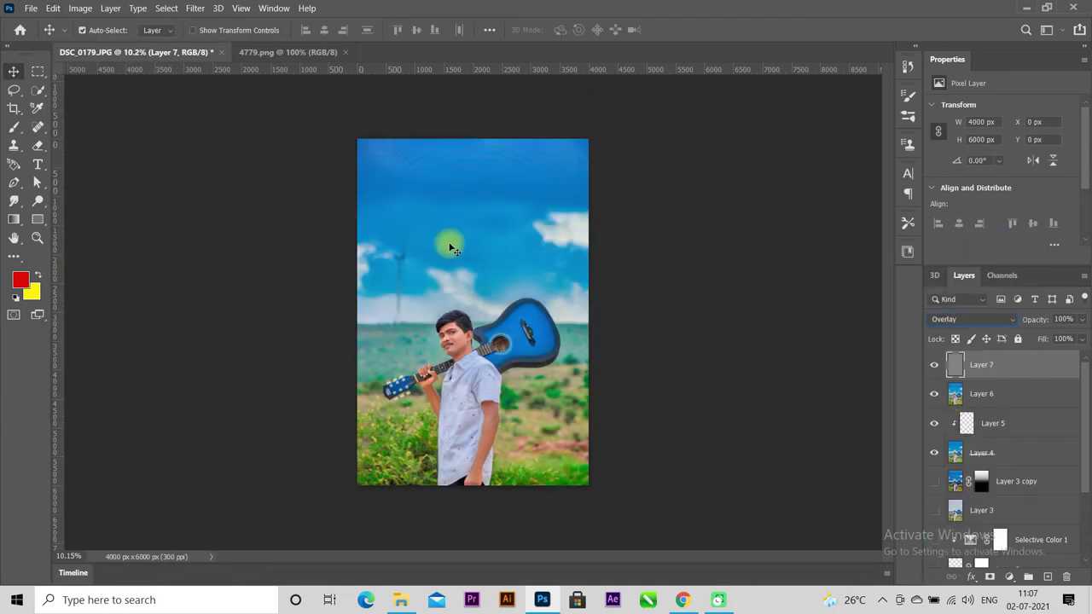
# - Dodge highlights at 11% exposure along the upper arm and forearm
pyautogui.click(37, 201)
pyautogui.click(74, 200)
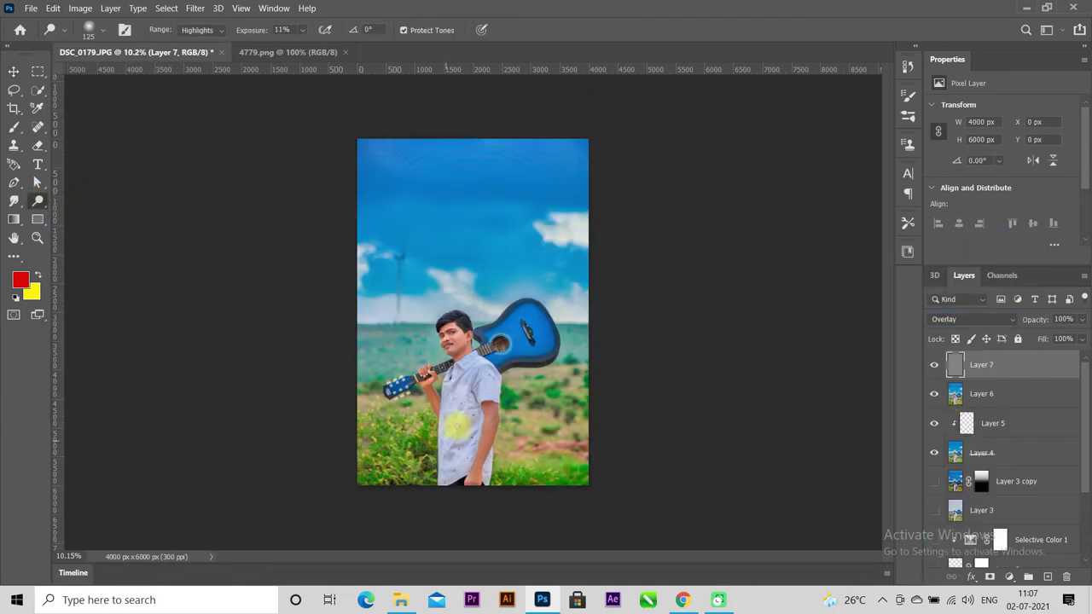
pyautogui.scroll(5, 456, 424)
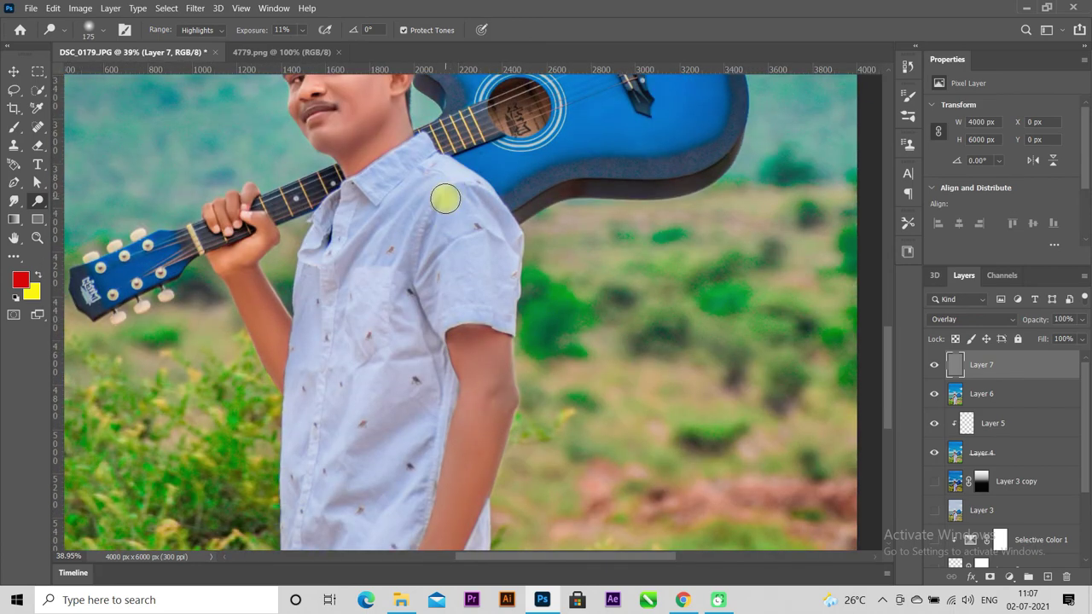
pyautogui.scroll(-1, 478, 312)
pyautogui.press('[')
pyautogui.press('[')
pyautogui.moveTo(477, 312)
pyautogui.mouseDown()
pyautogui.moveTo(488, 256)
pyautogui.moveTo(465, 384)
pyautogui.mouseUp()
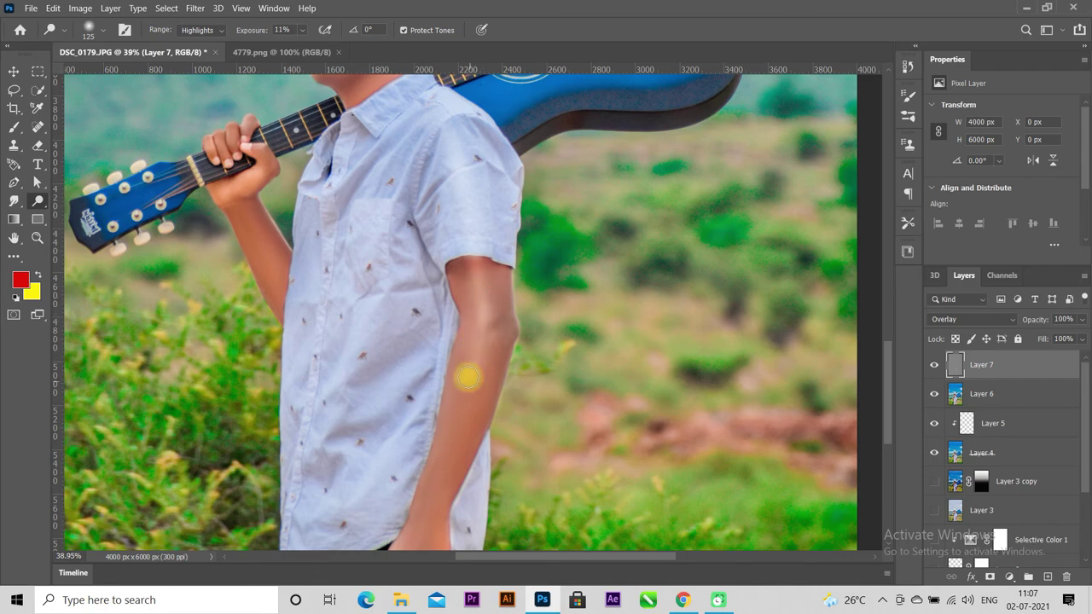
pyautogui.scroll(-1, 465, 384)
pyautogui.press(']')
pyautogui.press(']')
pyautogui.press('[')
pyautogui.moveTo(445, 384)
pyautogui.mouseDown()
pyautogui.moveTo(407, 503)
pyautogui.moveTo(432, 385)
pyautogui.mouseUp()
pyautogui.hotkey('ctrl', '0')
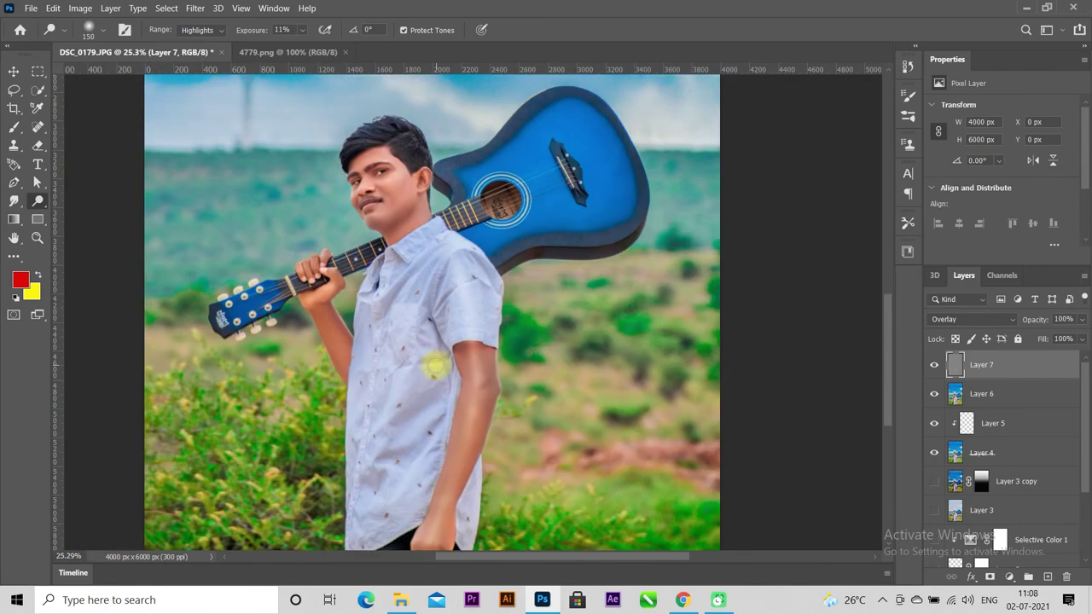
pyautogui.scroll(3, 295, 368)
pyautogui.moveTo(357, 295); pyautogui.dragTo(387, 360)
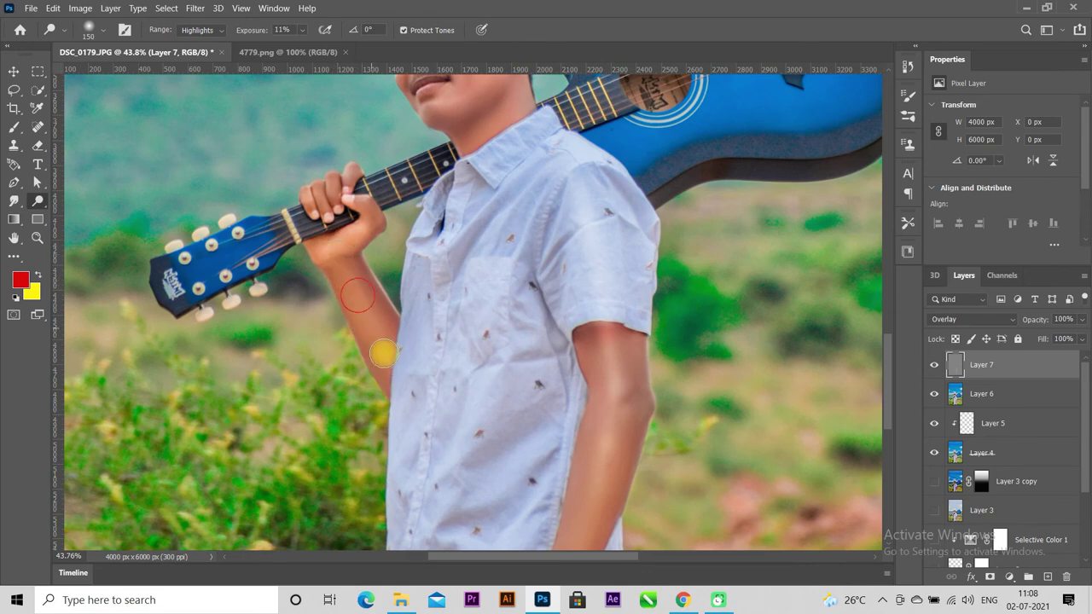
# - Dodge a spot on the shirt and lighten the area under the left eye
pyautogui.scroll(-1, 506, 298)
pyautogui.scroll(-1, 515, 239)
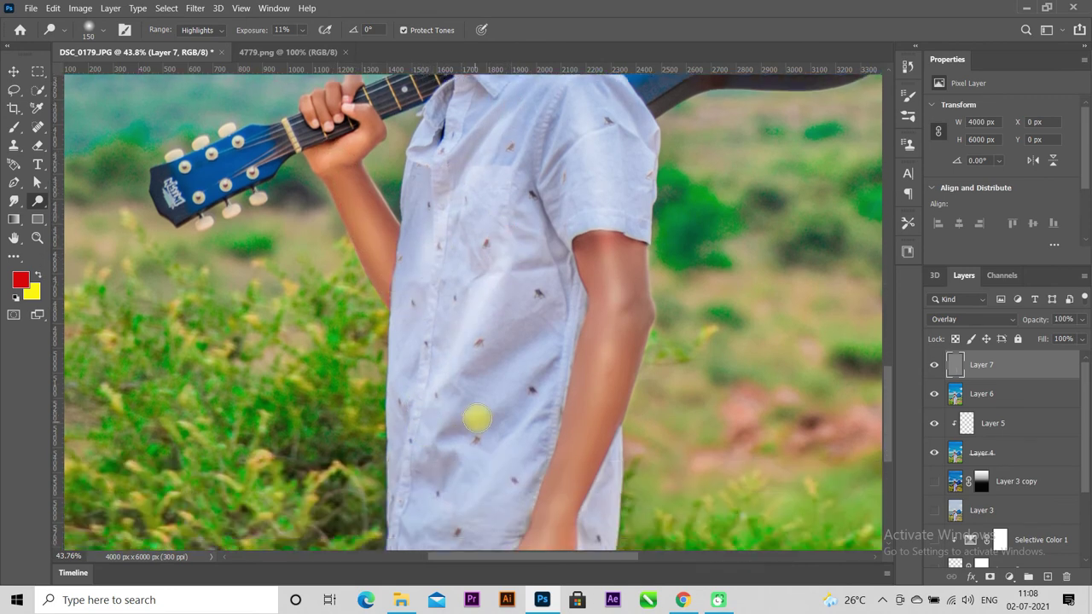
pyautogui.scroll(-1, 476, 418)
pyautogui.click(538, 283)
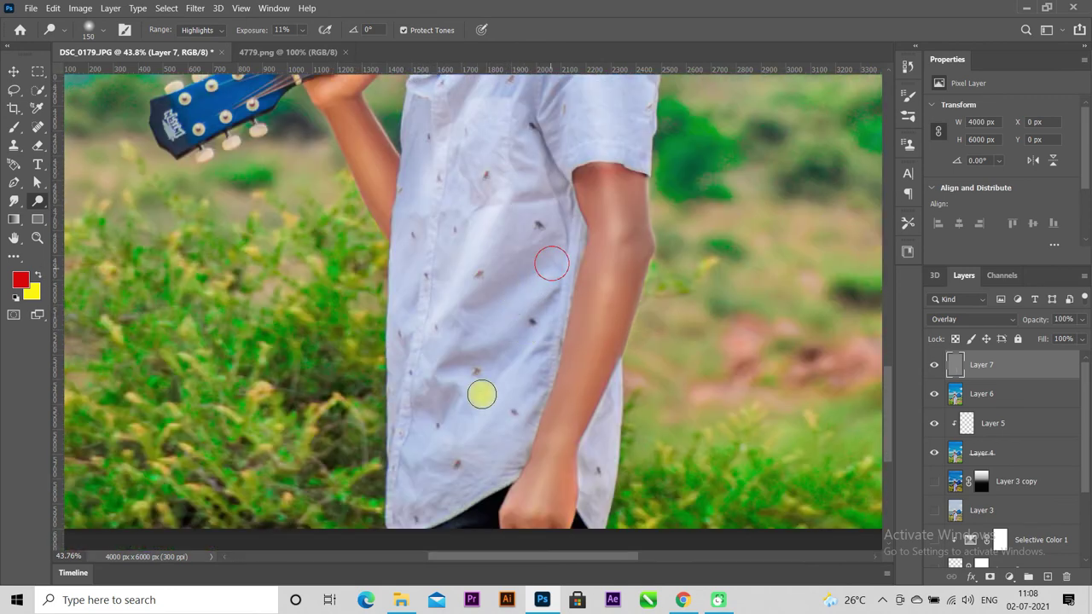
pyautogui.scroll(-4, 426, 469)
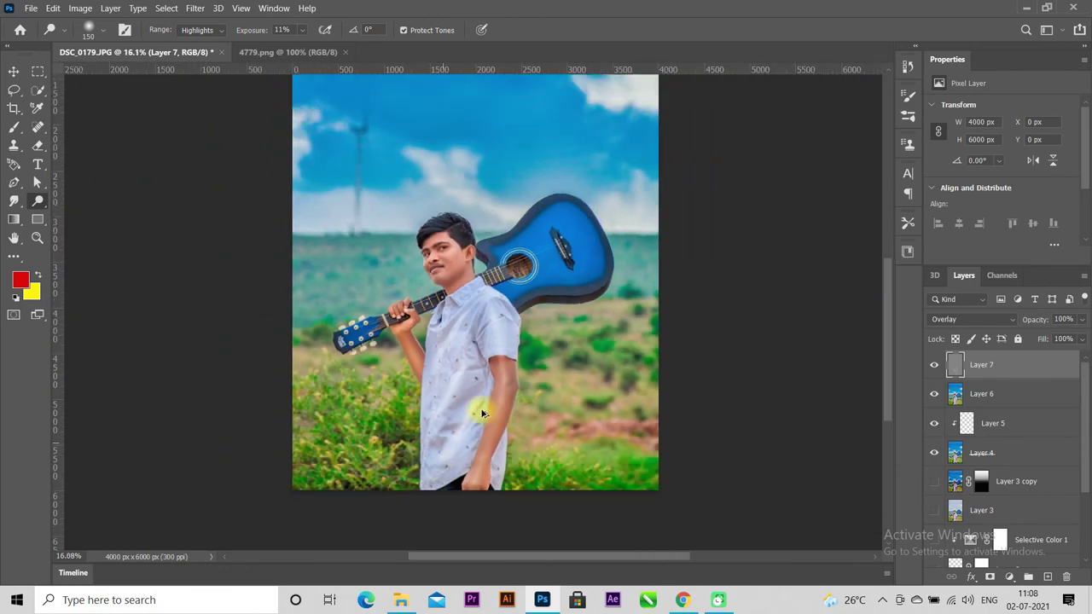
pyautogui.scroll(1, 451, 358)
pyautogui.scroll(5, 431, 354)
pyautogui.scroll(1, 431, 355)
pyautogui.moveTo(449, 316); pyautogui.dragTo(379, 324)
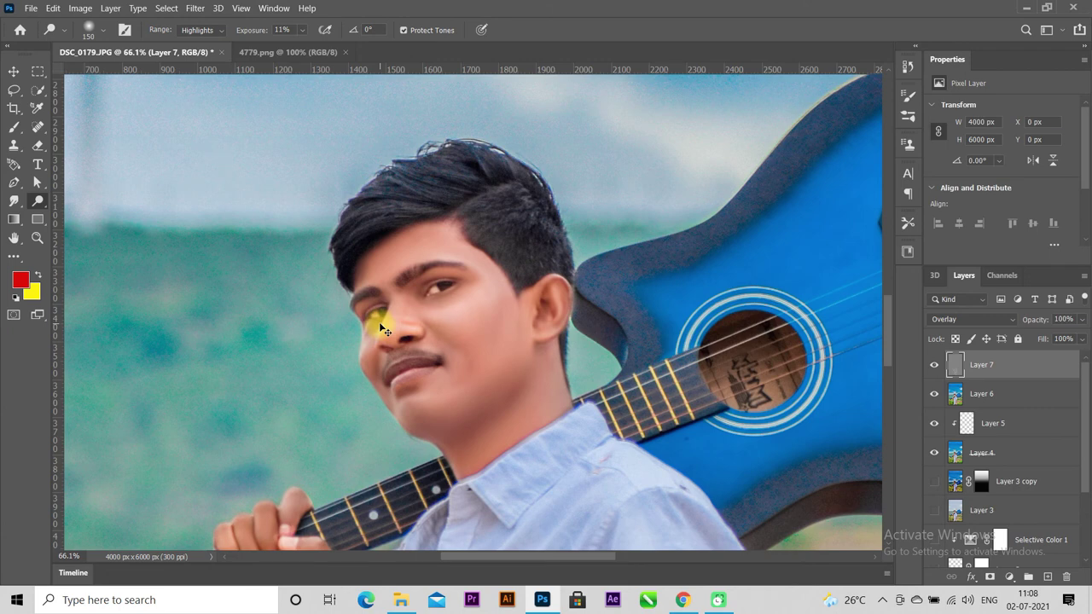
# - Dodge the forehead, under-eye area, ear, neck and collar
pyautogui.click(89, 28)
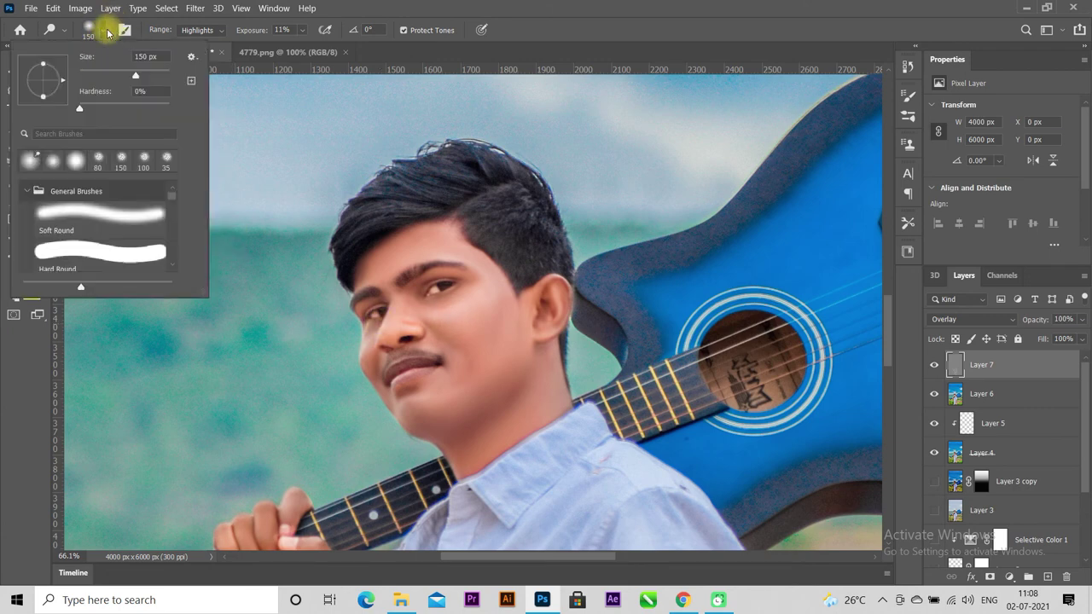
pyautogui.click(107, 33)
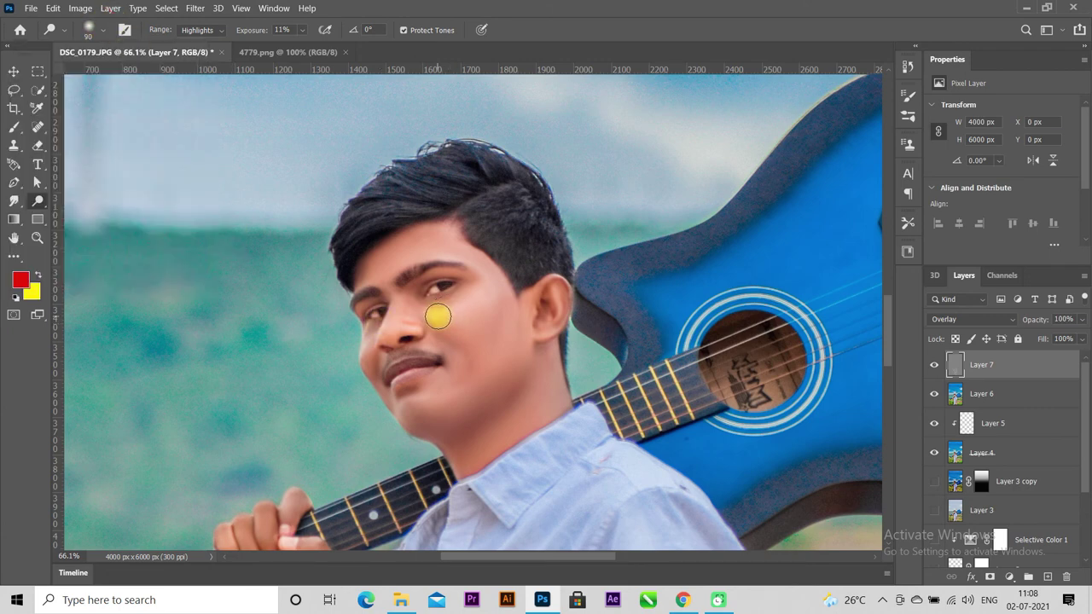
pyautogui.moveTo(374, 343); pyautogui.dragTo(394, 316)
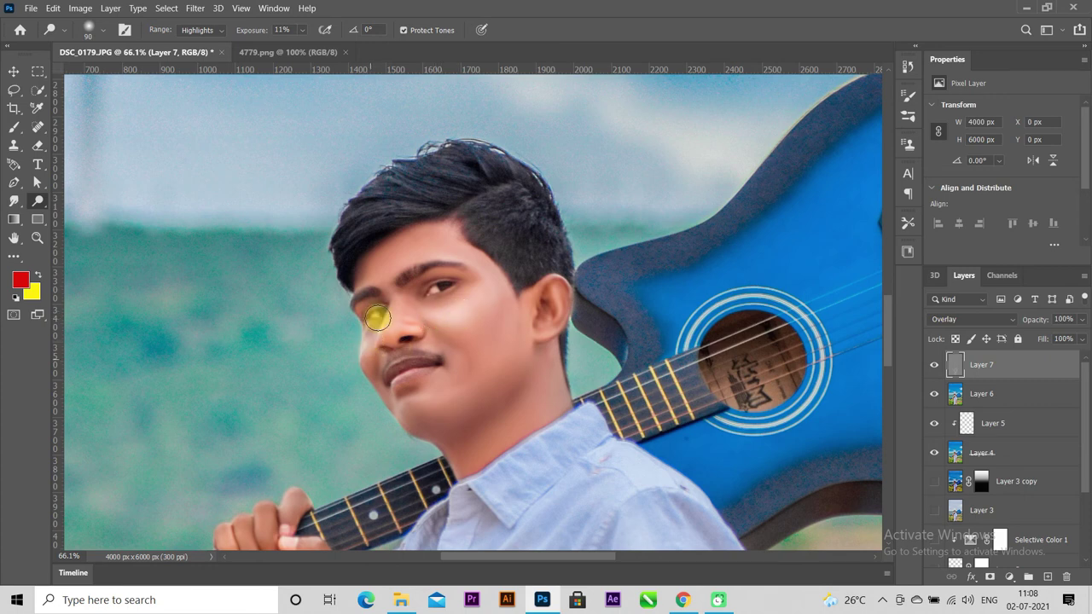
pyautogui.moveTo(390, 325)
pyautogui.mouseDown()
pyautogui.moveTo(416, 404)
pyautogui.moveTo(485, 390)
pyautogui.mouseUp()
pyautogui.scroll(-1, 485, 390)
pyautogui.moveTo(546, 309)
pyautogui.mouseDown()
pyautogui.moveTo(551, 236)
pyautogui.moveTo(541, 298)
pyautogui.moveTo(483, 418)
pyautogui.moveTo(517, 365)
pyautogui.mouseUp()
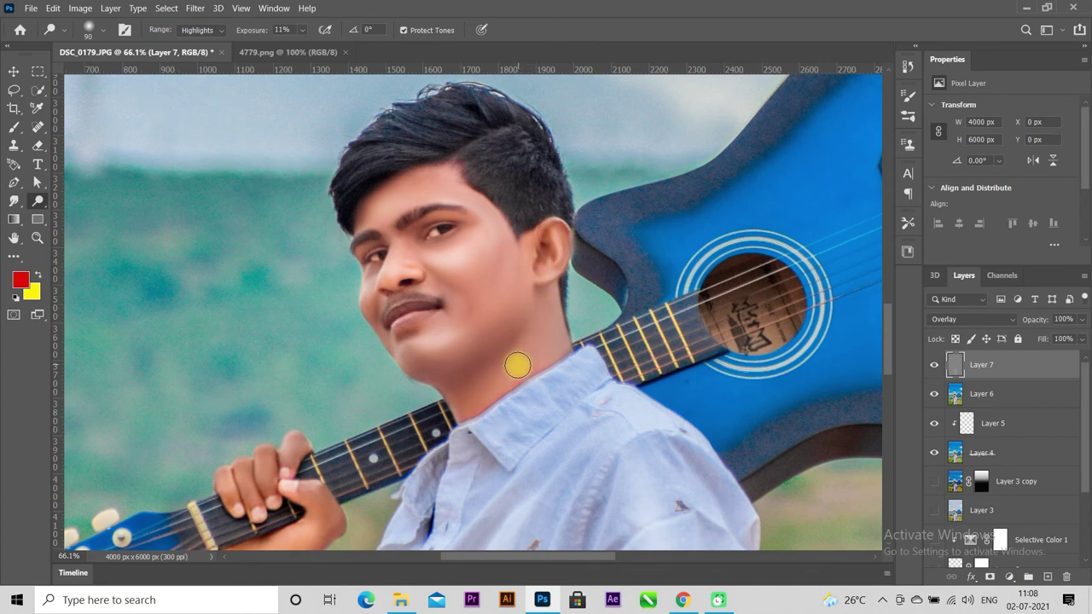
pyautogui.scroll(-5, 517, 365)
# - Lower Layer 7 to 43% opacity and stamp all visible layers into Layer 8
pyautogui.click(935, 365)
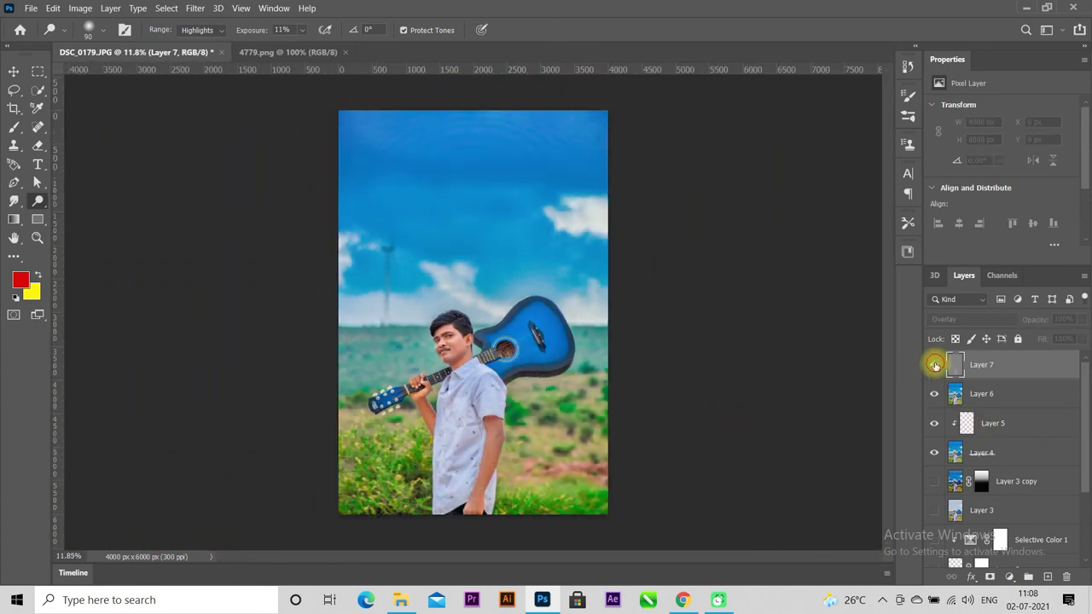
pyautogui.click(1081, 320)
pyautogui.moveTo(1077, 337); pyautogui.dragTo(1041, 341)
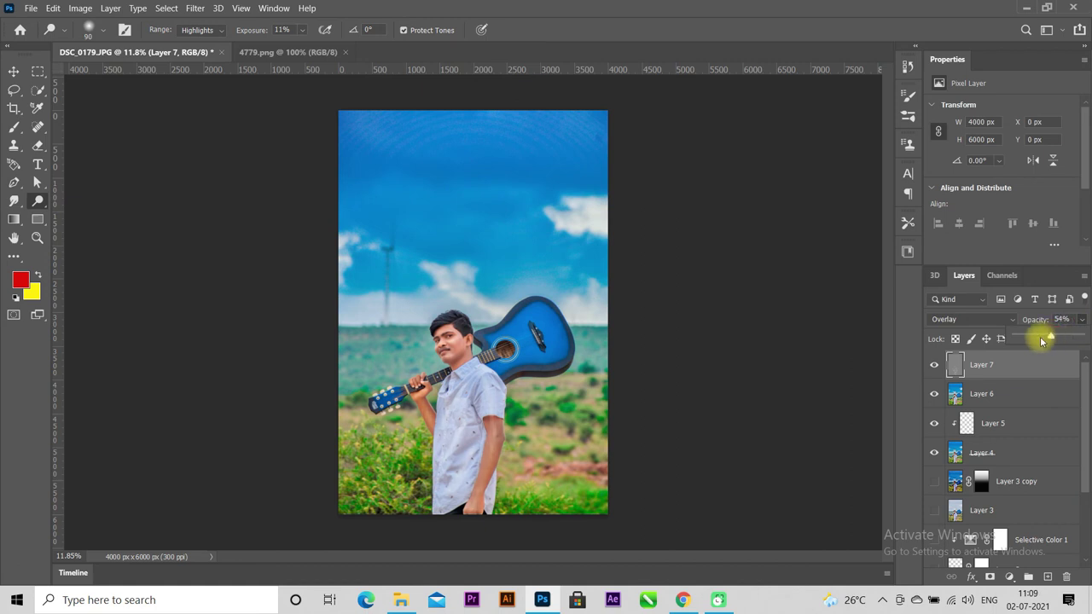
pyautogui.click(14, 70)
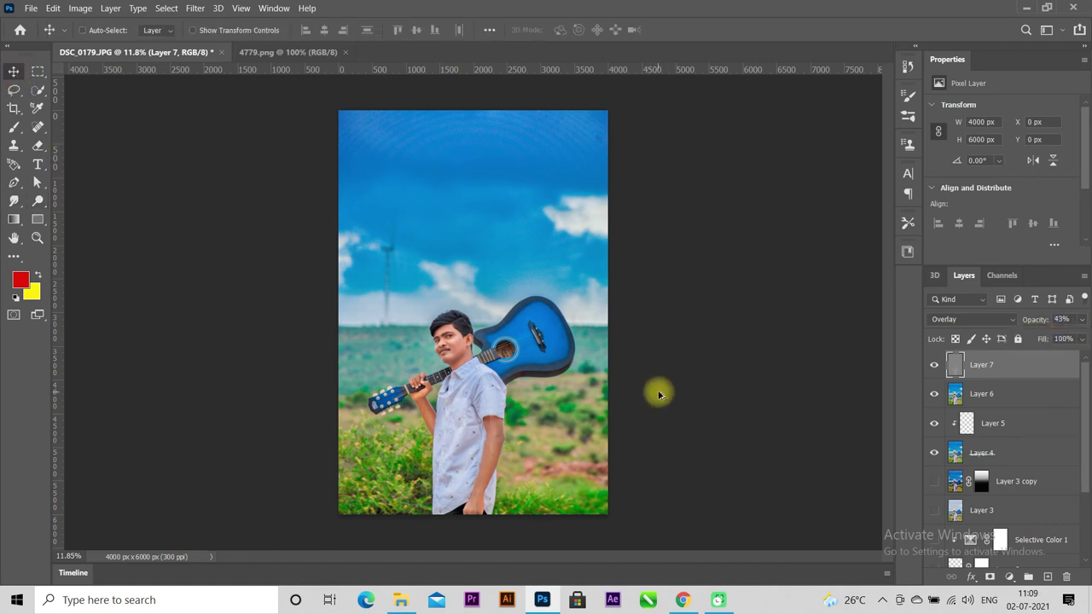
pyautogui.hotkey('ctrl', 'shift', 'alt', 'e')
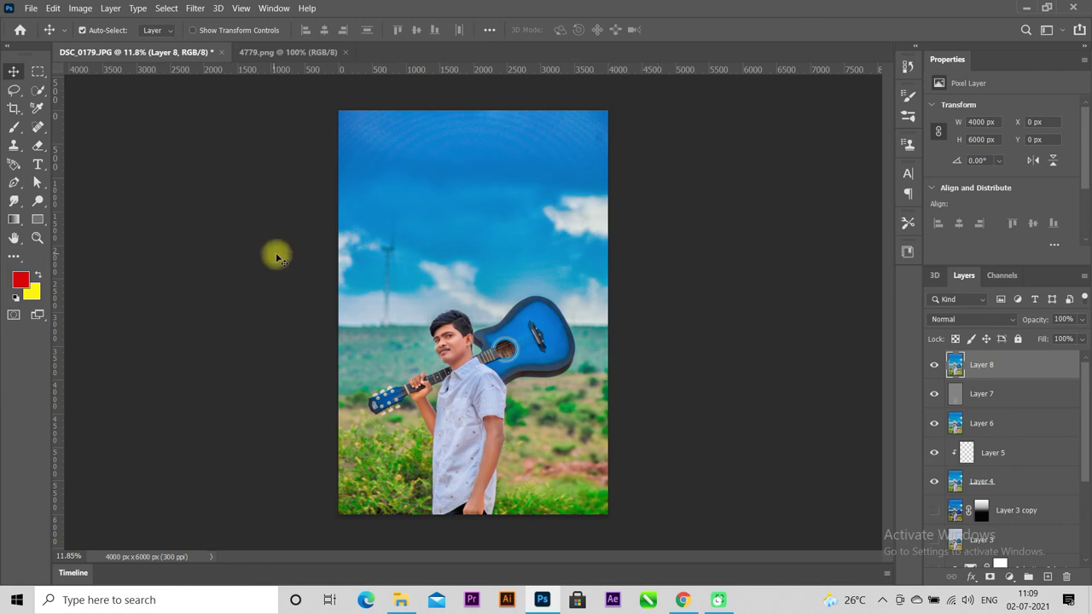
# - In Camera Raw's Color Mixer, boost greens to +100 saturation and shift green and yellow hues
pyautogui.click(194, 7)
pyautogui.click(226, 106)
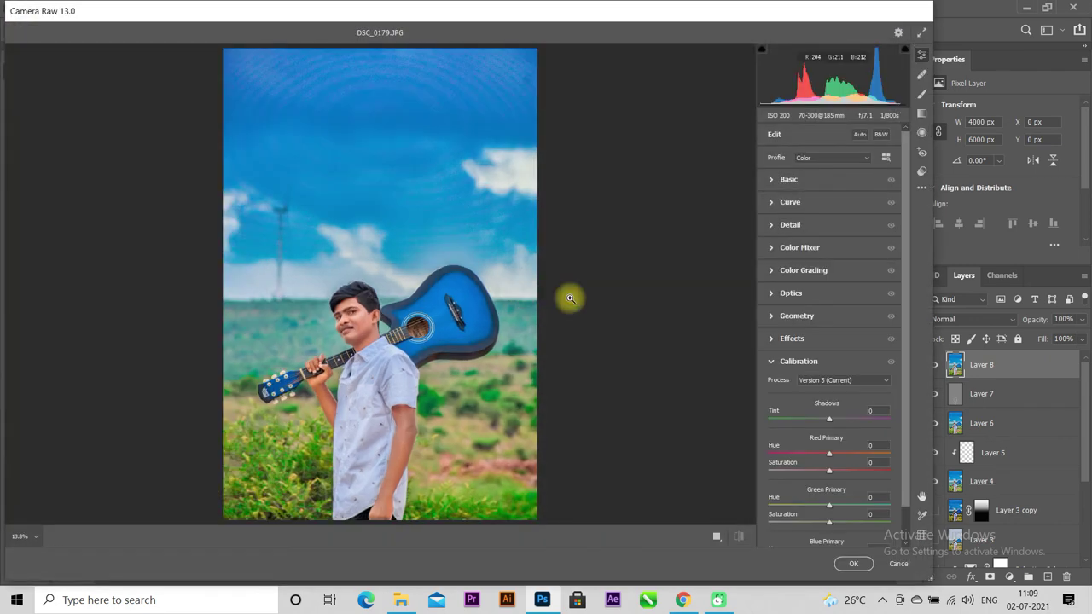
pyautogui.click(772, 361)
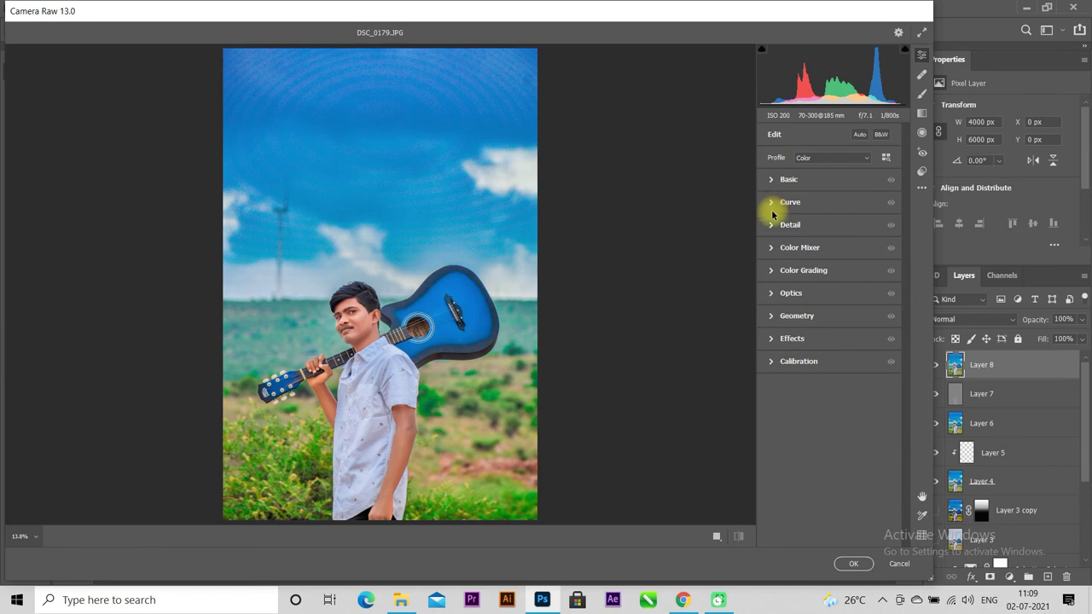
pyautogui.click(771, 248)
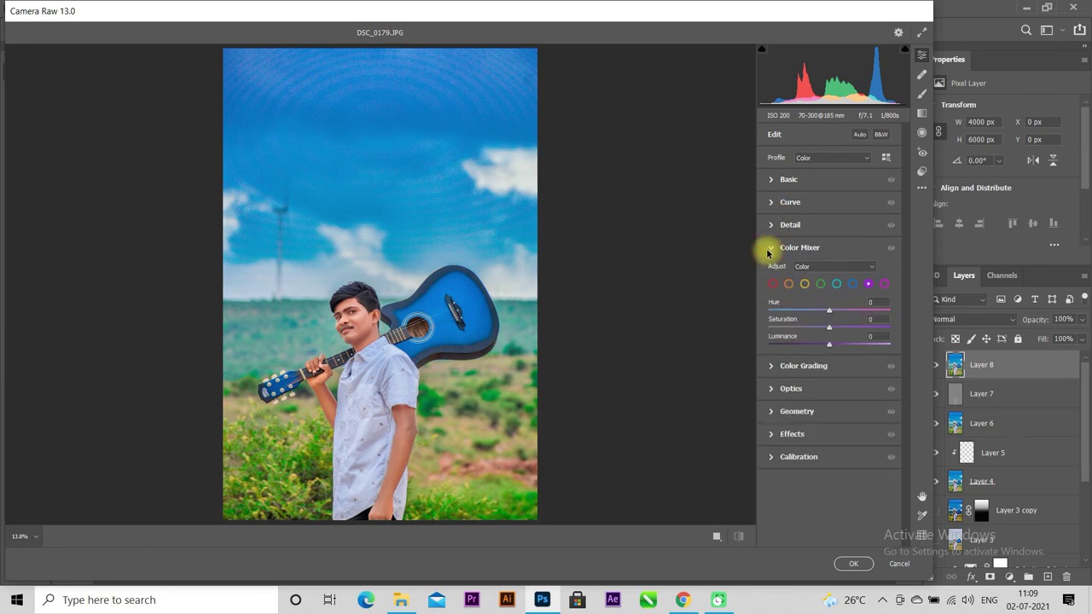
pyautogui.moveTo(833, 332); pyautogui.dragTo(890, 330)
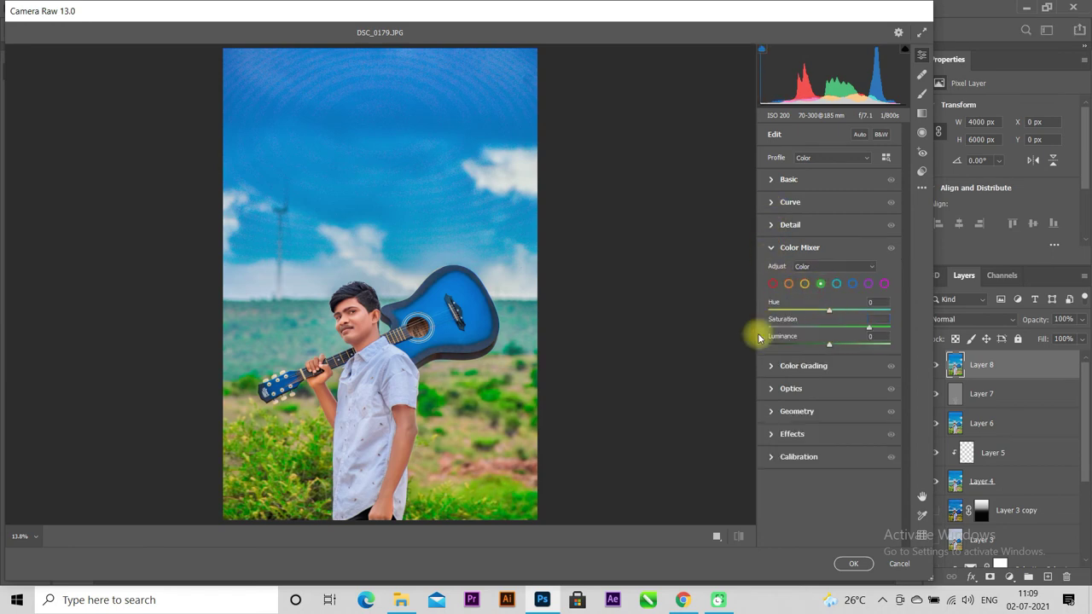
pyautogui.moveTo(828, 309)
pyautogui.mouseDown()
pyautogui.moveTo(854, 318)
pyautogui.moveTo(831, 314)
pyautogui.mouseUp()
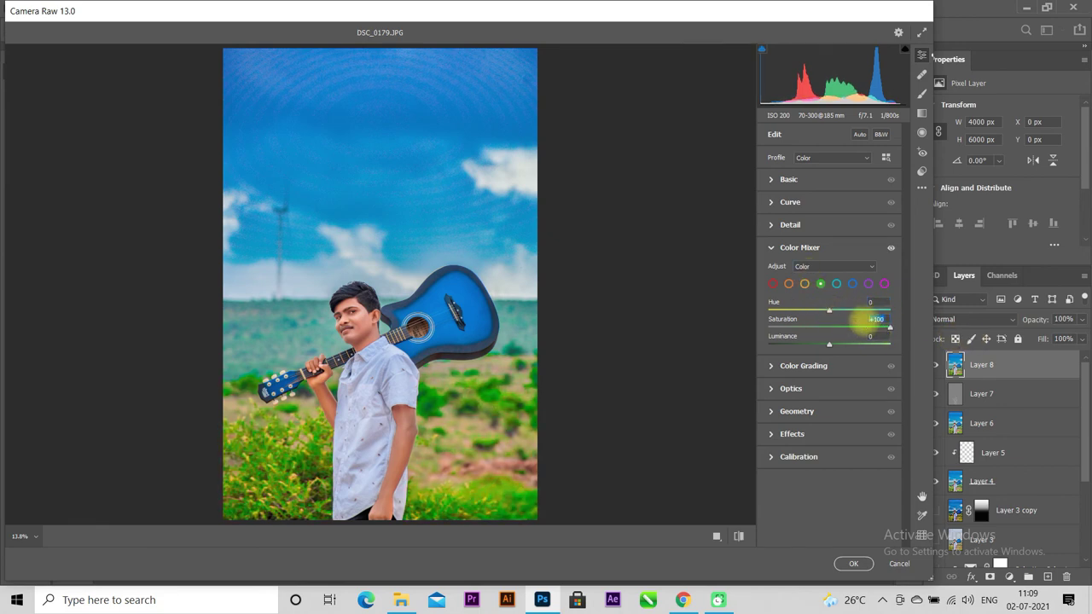
pyautogui.click(804, 283)
pyautogui.moveTo(828, 327)
pyautogui.mouseDown()
pyautogui.moveTo(740, 332)
pyautogui.moveTo(999, 339)
pyautogui.mouseUp()
pyautogui.moveTo(847, 318)
pyautogui.mouseDown()
pyautogui.moveTo(894, 324)
pyautogui.moveTo(860, 338)
pyautogui.mouseUp()
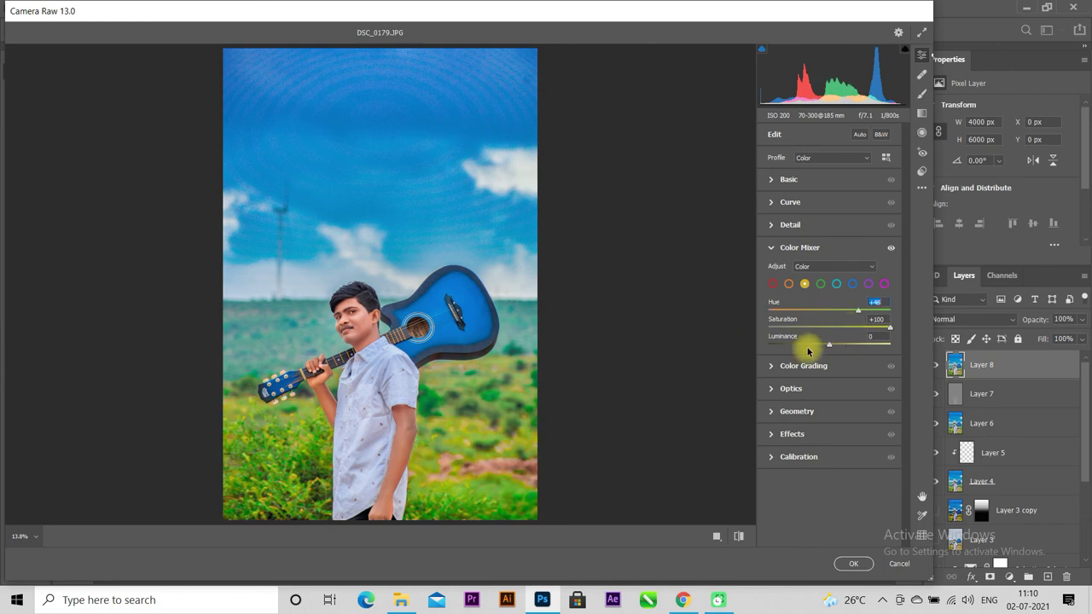
pyautogui.click(853, 563)
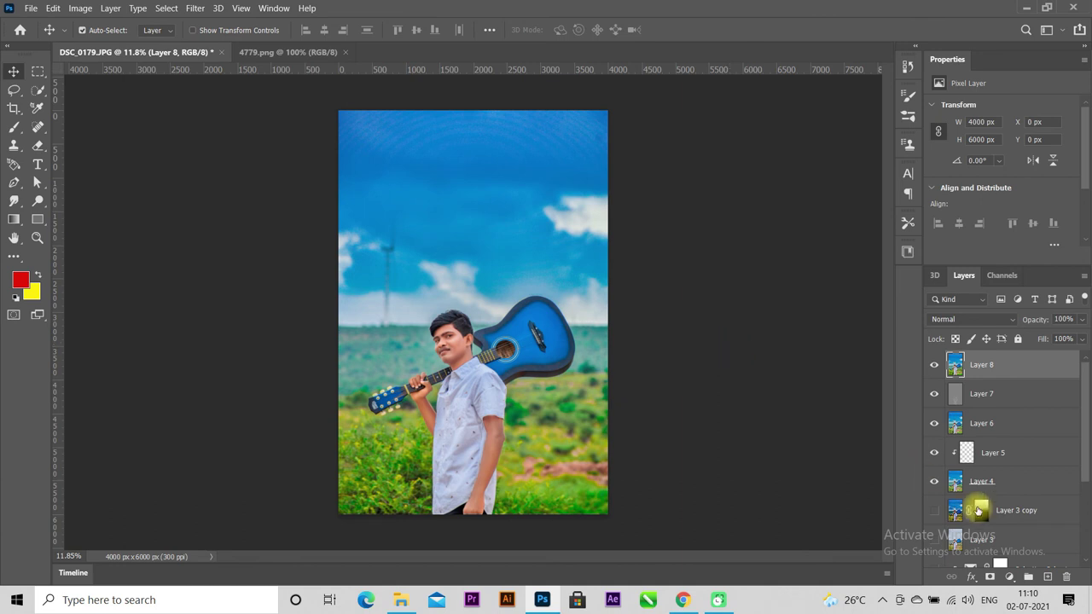
# - Apply a Camera Raw vignette of about -27 to darken the edges
pyautogui.click(196, 7)
pyautogui.click(256, 103)
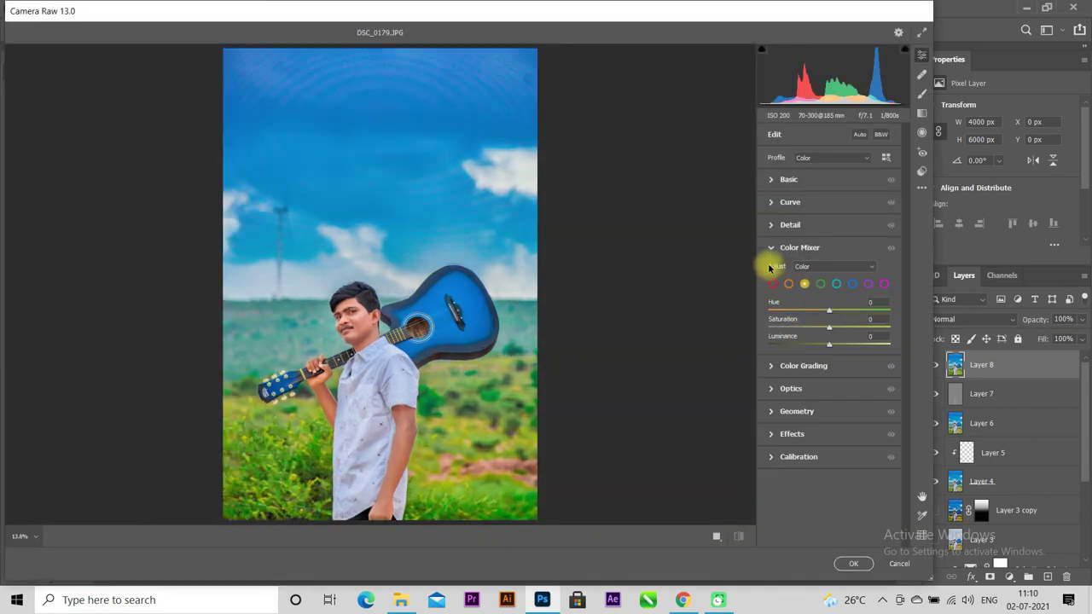
pyautogui.click(769, 248)
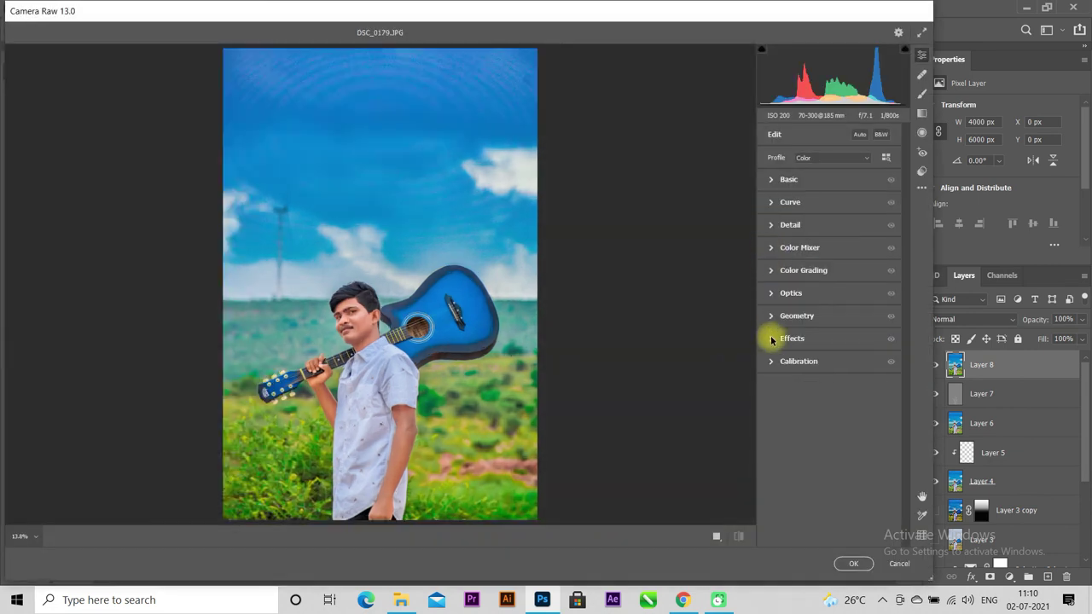
pyautogui.moveTo(828, 391); pyautogui.dragTo(812, 386)
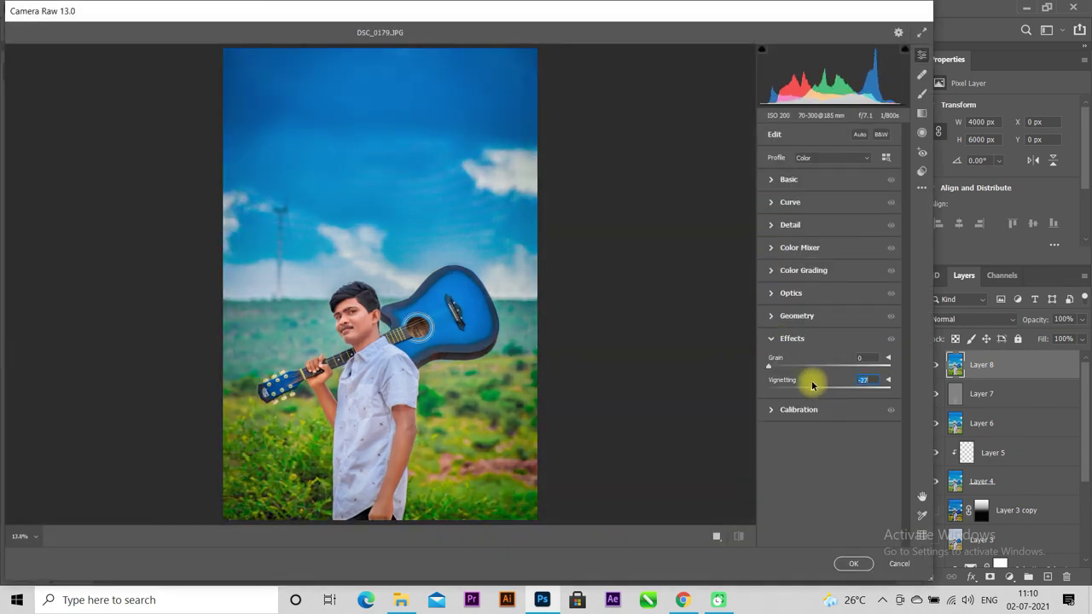
pyautogui.click(853, 563)
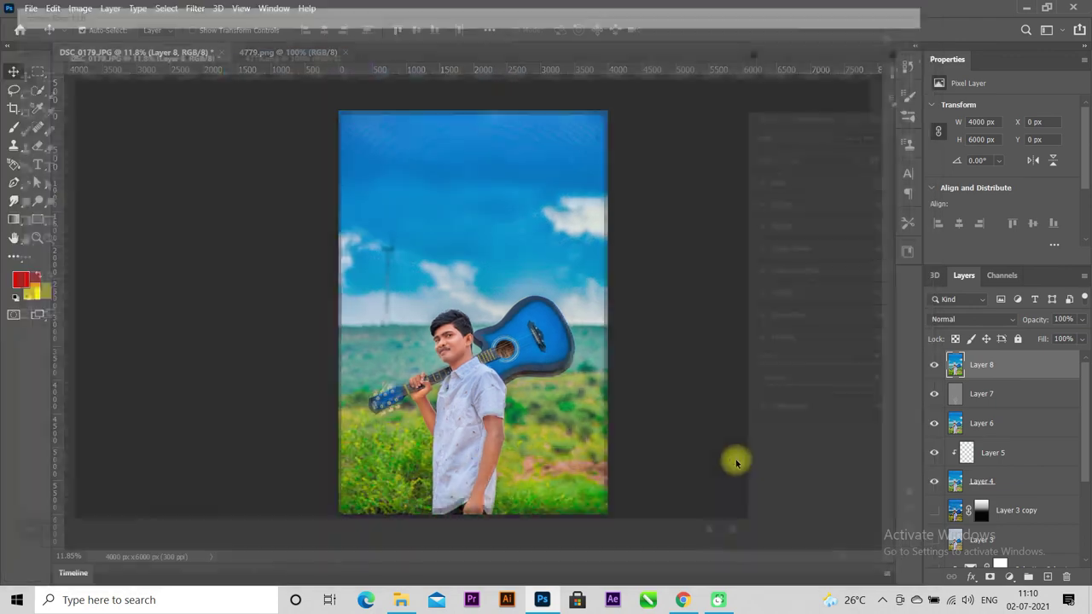
# - Zoom in and out to inspect the vignetted portrait
pyautogui.scroll(2, 478, 371)
pyautogui.scroll(3, 452, 358)
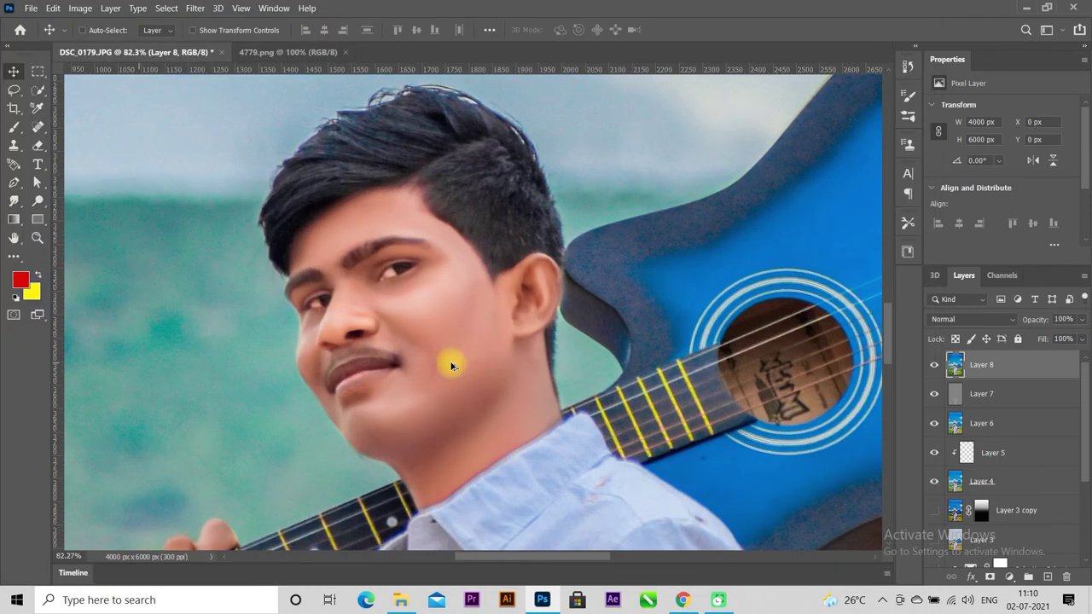
pyautogui.scroll(1, 461, 364)
pyautogui.scroll(1, 469, 365)
pyautogui.scroll(-3, 468, 365)
pyautogui.scroll(-1, 468, 365)
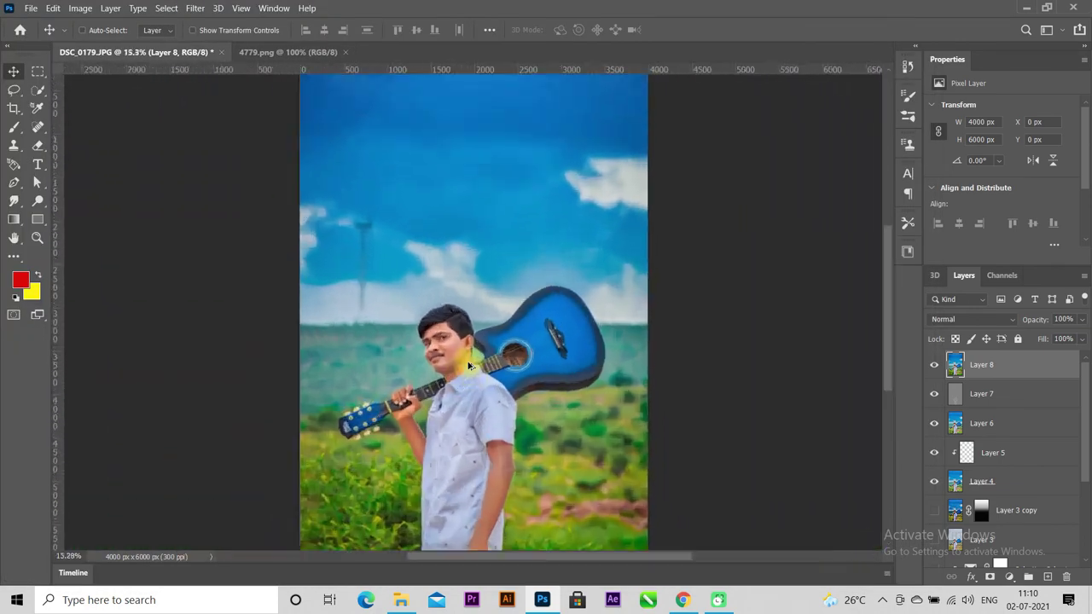
pyautogui.scroll(1, 469, 365)
pyautogui.scroll(1, 468, 365)
pyautogui.scroll(1, 468, 365)
pyautogui.scroll(-2, 464, 361)
pyautogui.scroll(1, 444, 341)
pyautogui.scroll(-1, 418, 318)
pyautogui.click(30, 8)
# - Place RD OFFICIAL LOGO.png from G:\old as an embedded image
pyautogui.click(111, 266)
pyautogui.scroll(-5, 670, 273)
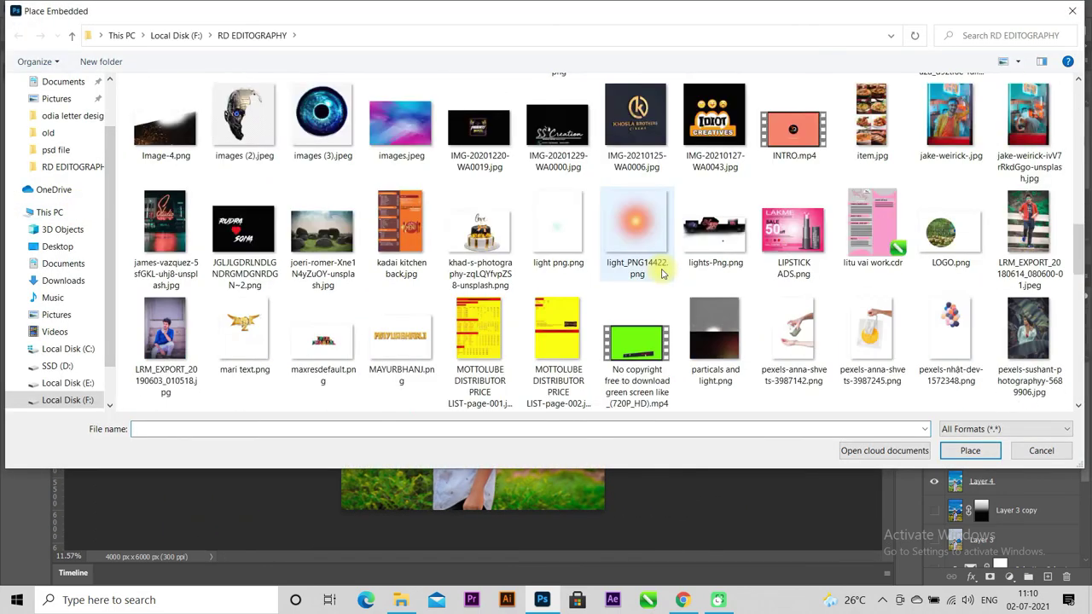
pyautogui.scroll(-5, 640, 273)
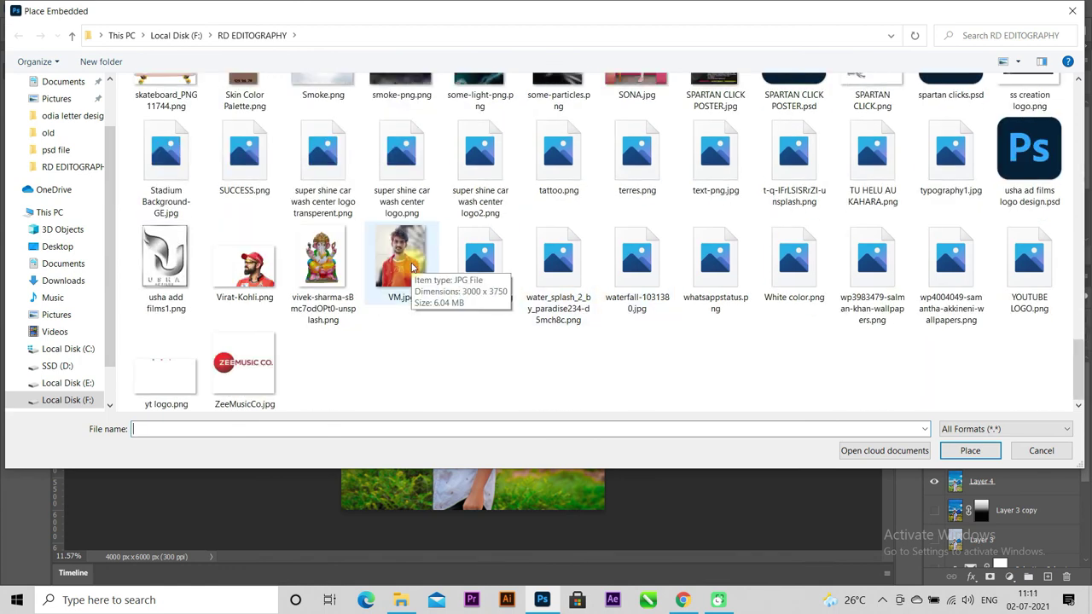
pyautogui.click(73, 399)
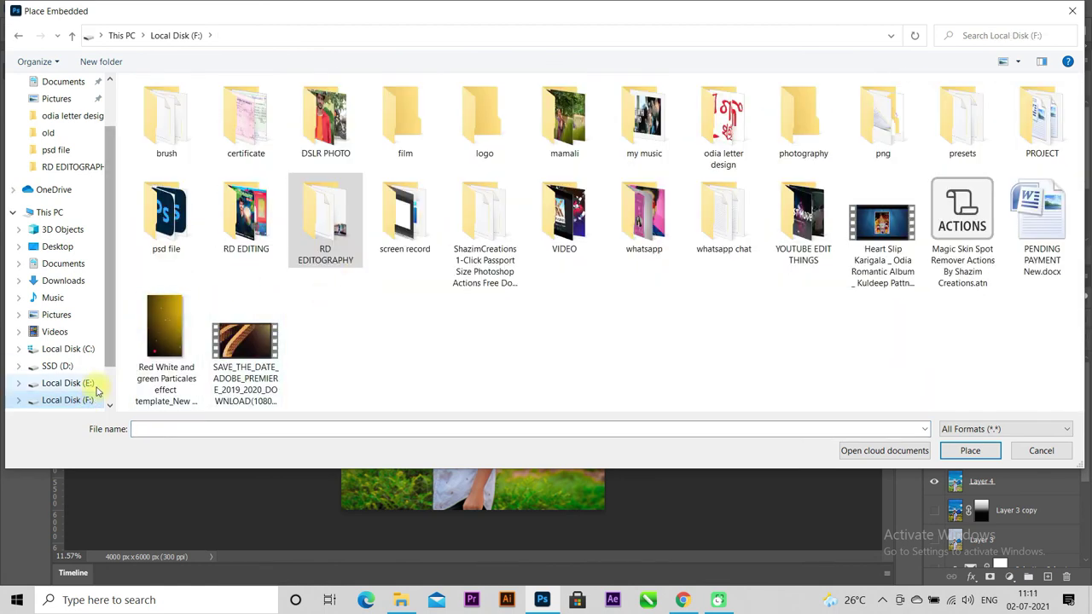
pyautogui.scroll(-1, 81, 350)
pyautogui.click(64, 365)
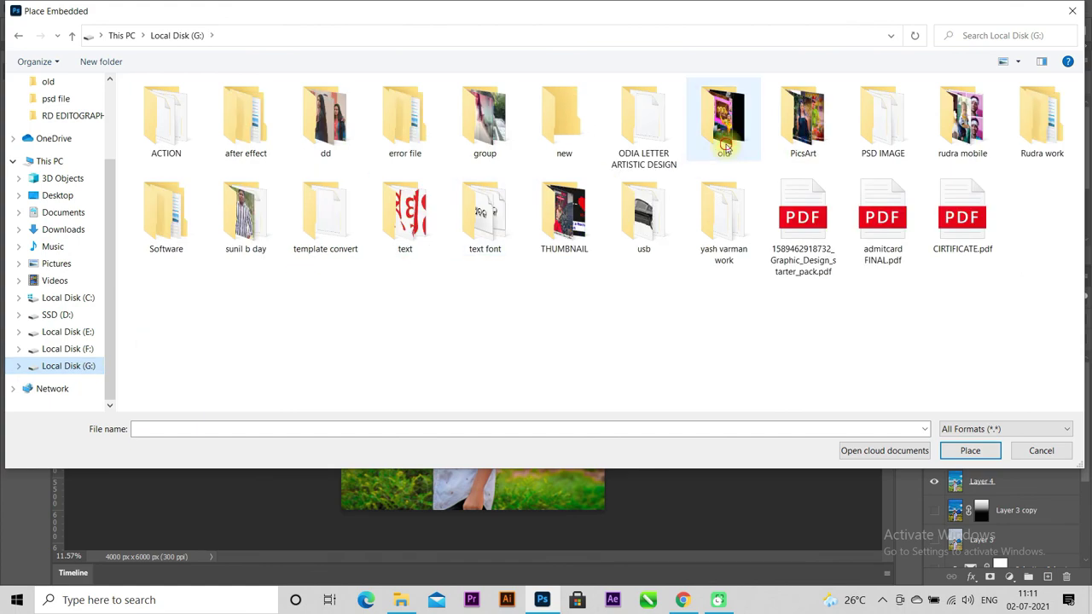
pyautogui.doubleClick(320, 120)
pyautogui.scroll(-5, 598, 256)
pyautogui.click(401, 336)
pyautogui.click(970, 448)
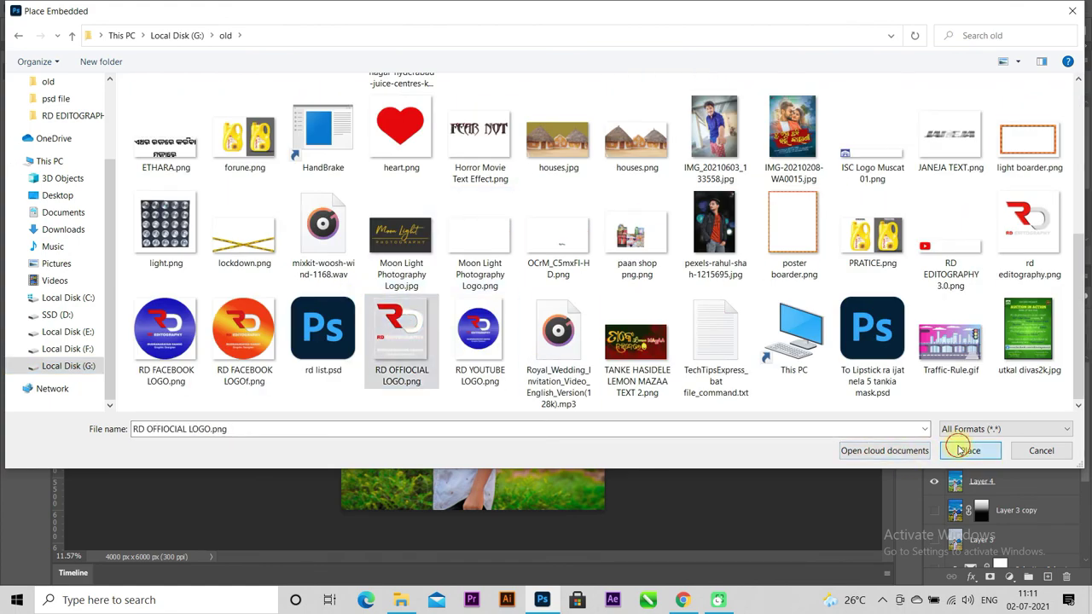
# - Scale the logo down to 301 × 354 px and position it right of the man's chest
pyautogui.moveTo(342, 465); pyautogui.dragTo(642, 234)
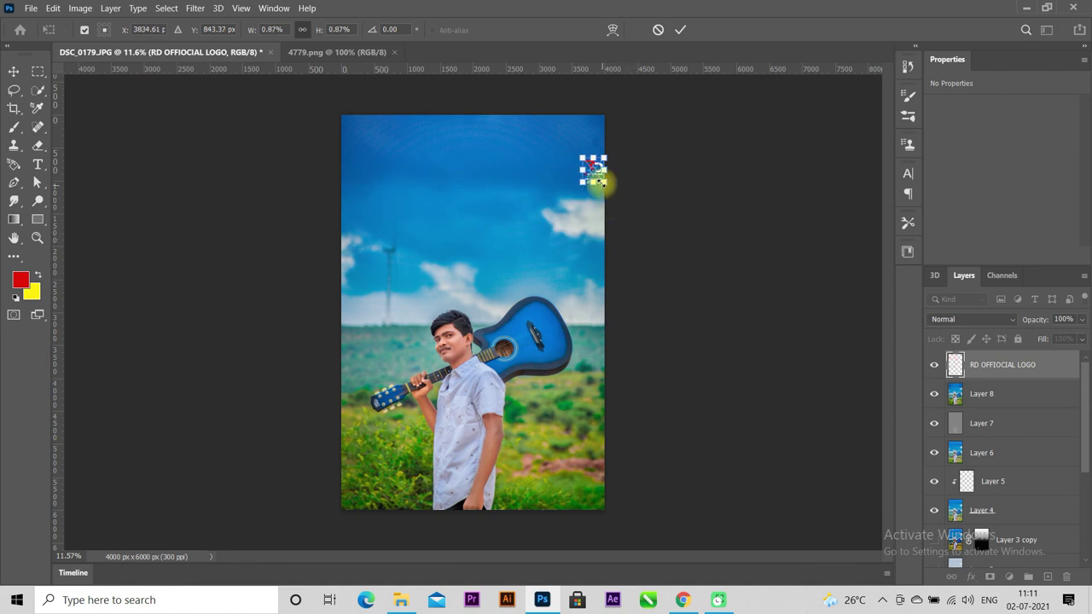
pyautogui.moveTo(571, 226); pyautogui.dragTo(496, 200)
pyautogui.moveTo(595, 176); pyautogui.dragTo(390, 461)
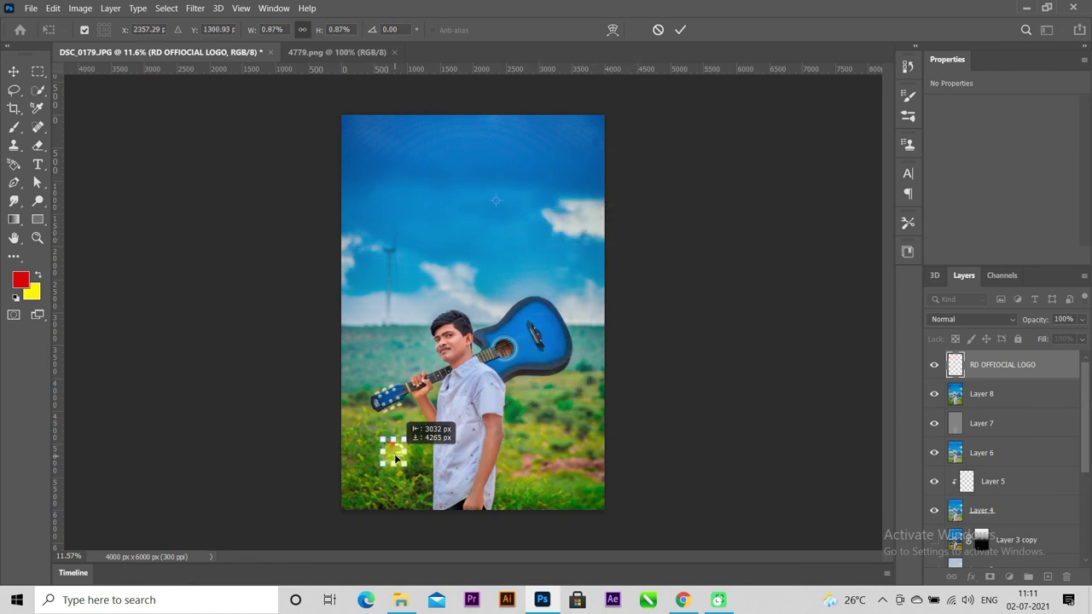
pyautogui.moveTo(399, 454); pyautogui.dragTo(525, 408)
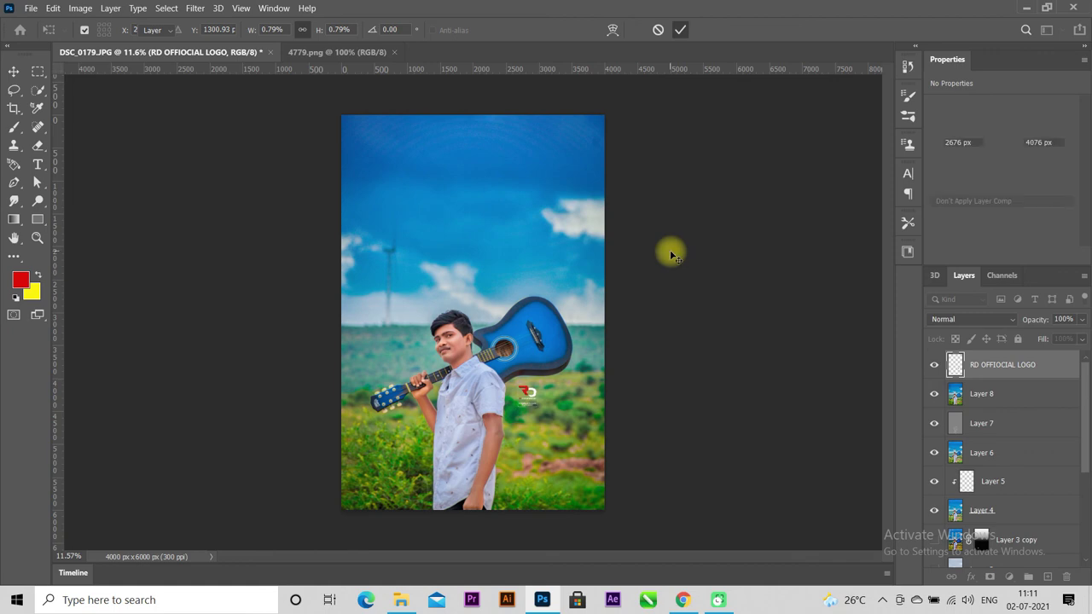
pyautogui.press('Return')
pyautogui.click(34, 8)
pyautogui.click(170, 275)
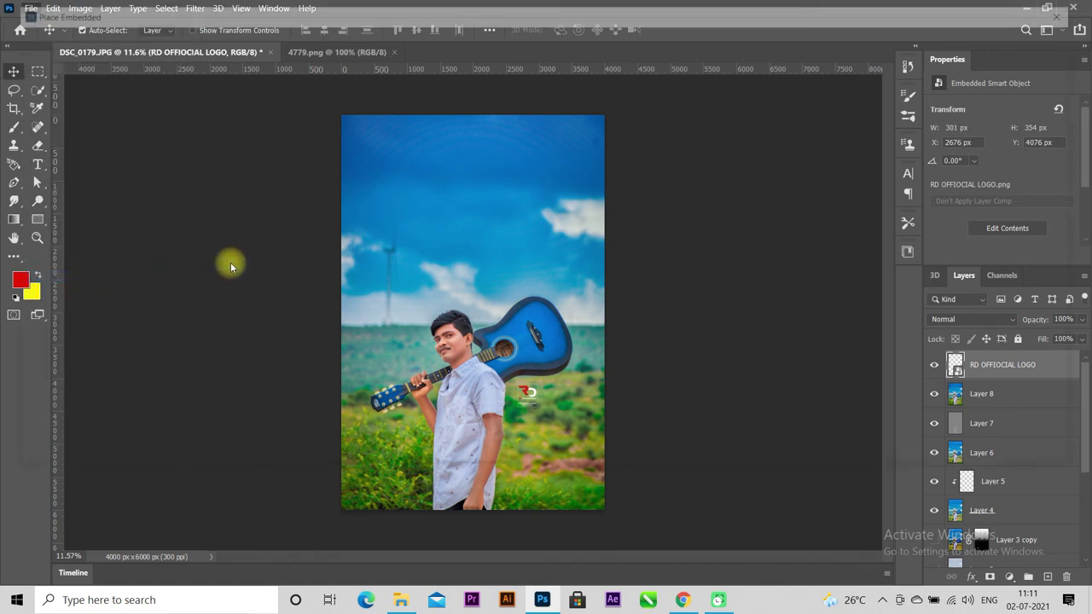
# - Place DESIGNED BY RD.png and move it to the bottom edge as a 2471 × 70 px credit line
pyautogui.click(952, 324)
pyautogui.click(969, 450)
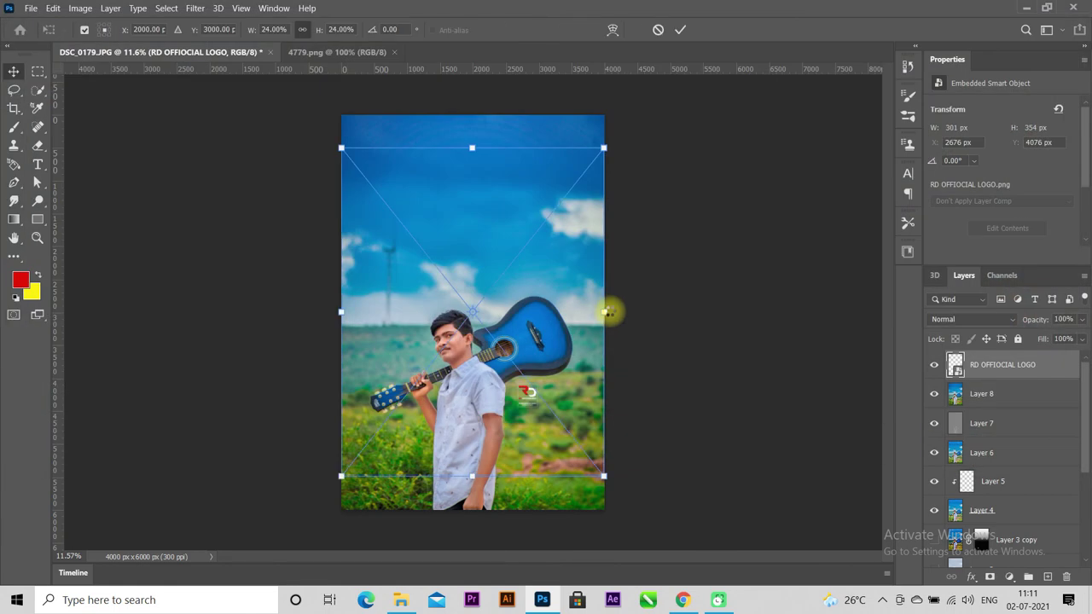
pyautogui.moveTo(533, 262); pyautogui.dragTo(532, 295)
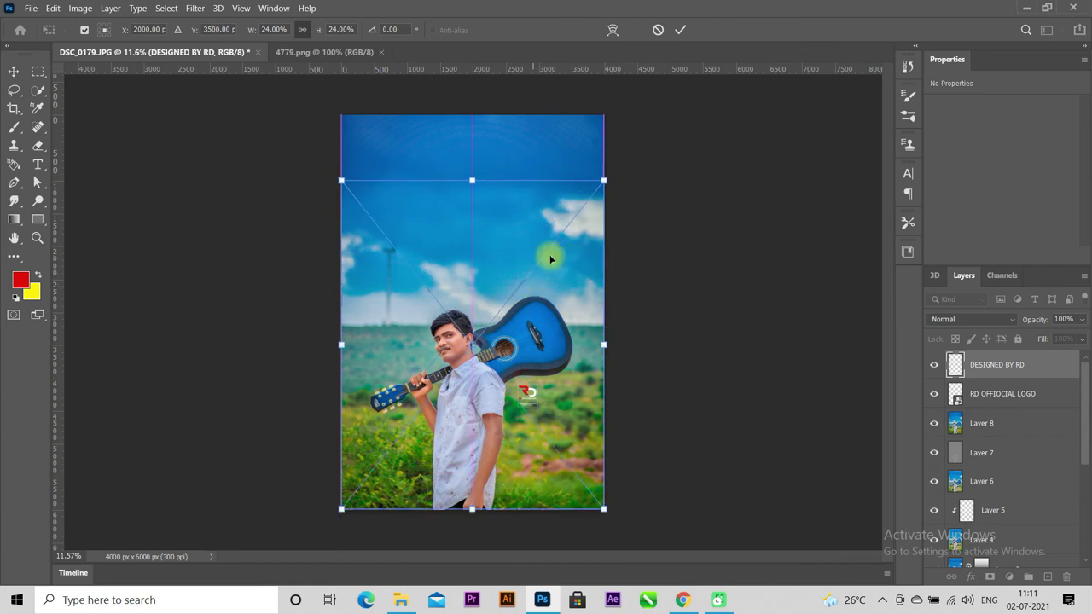
pyautogui.click(680, 29)
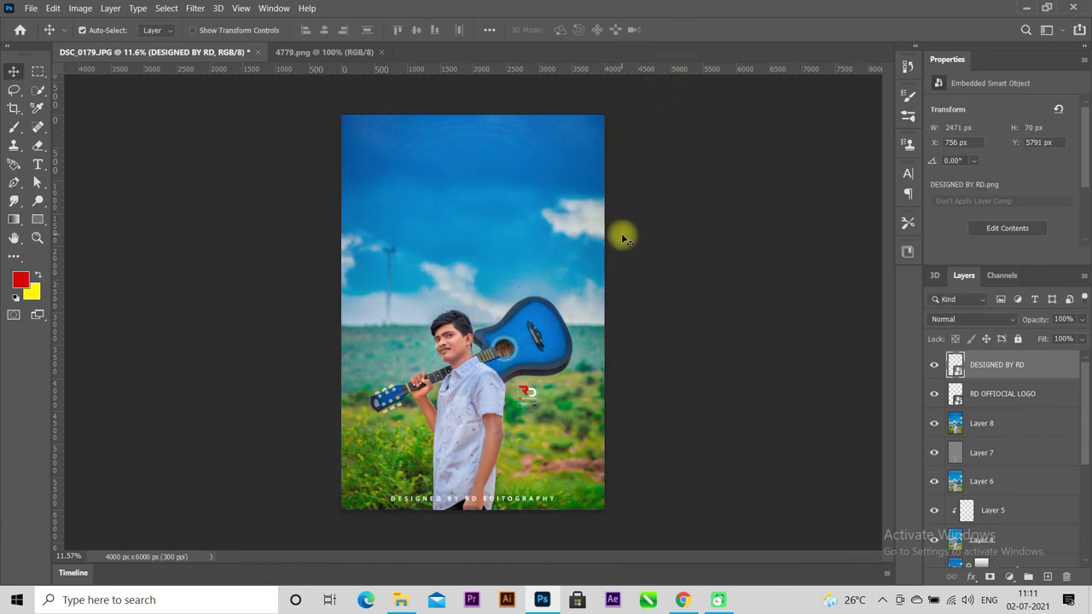